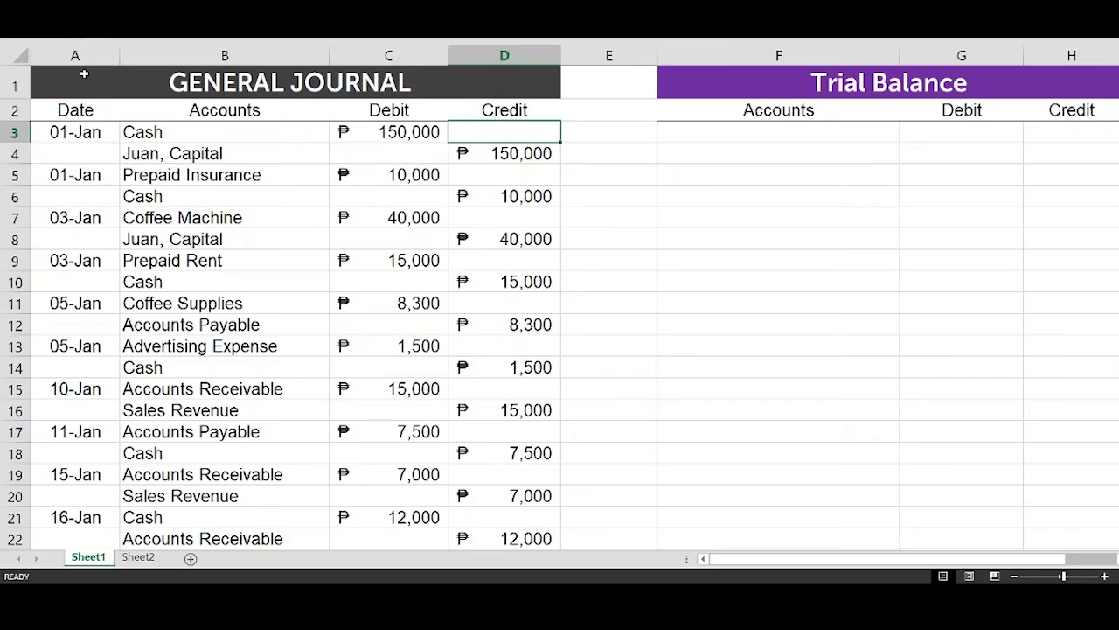
# Step: Look through the general journal entries from the first 01-Jan row to the last 30-Jan row
pyautogui.hotkey('shift', 'Left')
pyautogui.hotkey('shift', 'Left')
pyautogui.hotkey('shift', 'Left')
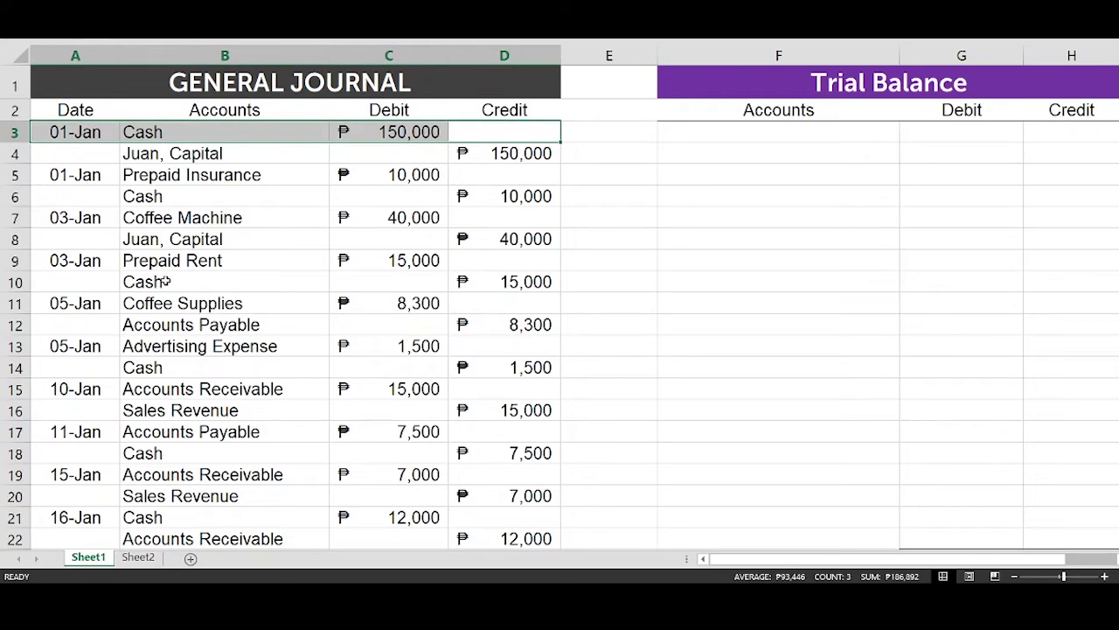
pyautogui.scroll(-4, 166, 298)
pyautogui.scroll(-7, 167, 297)
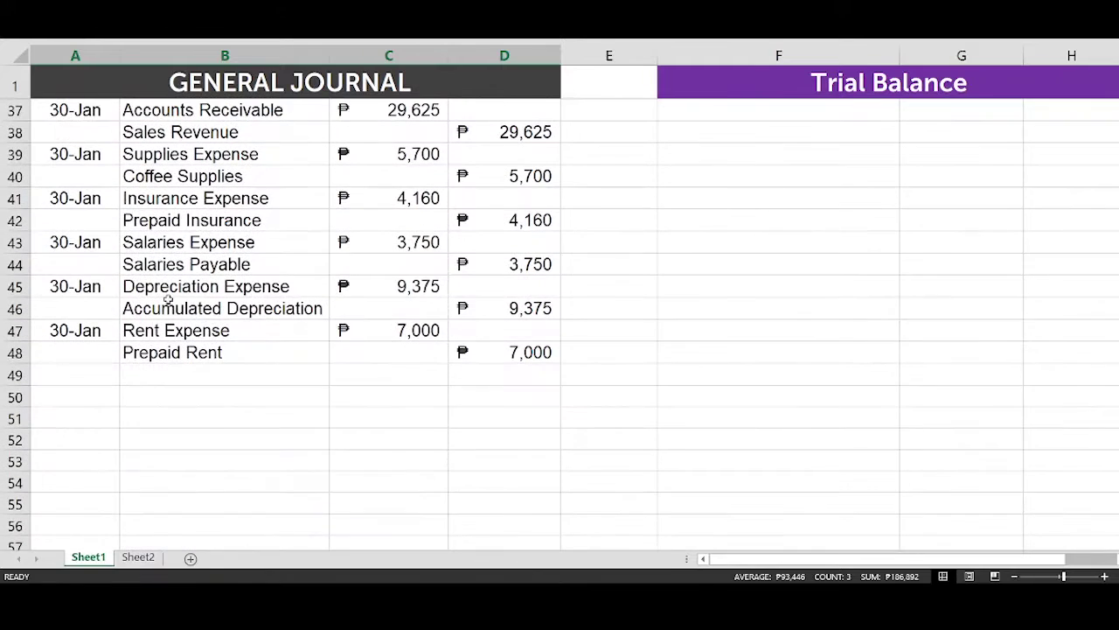
pyautogui.hotkey('ctrl', 'a')
pyautogui.click(212, 134)
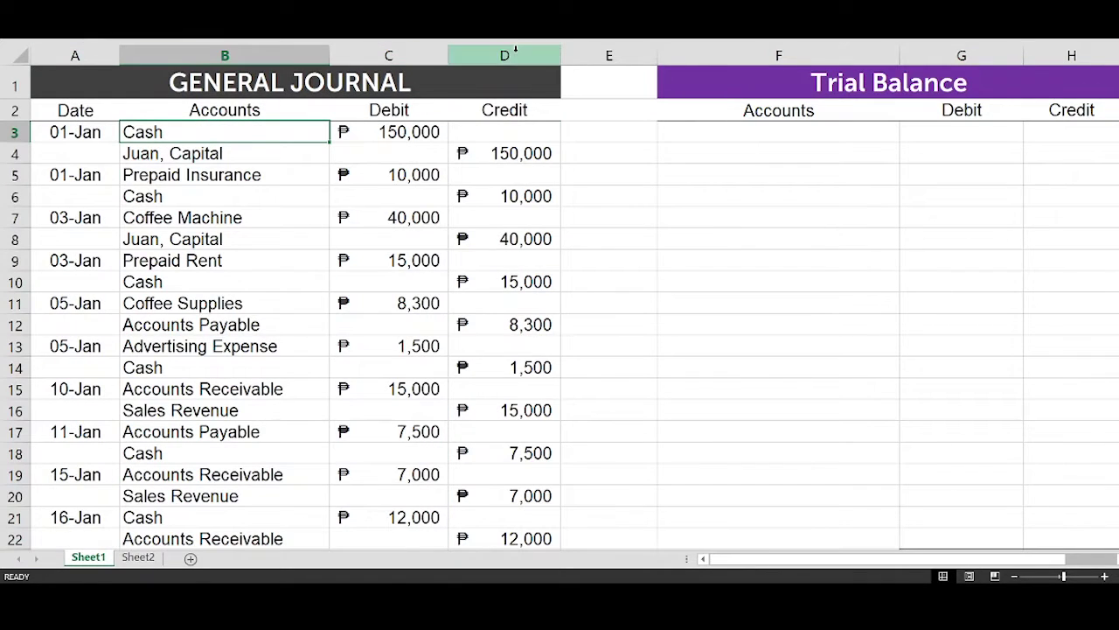
# Step: Examine the general journal's Date, Accounts, Debit and Credit columns
pyautogui.moveTo(509, 44); pyautogui.dragTo(94, 67)
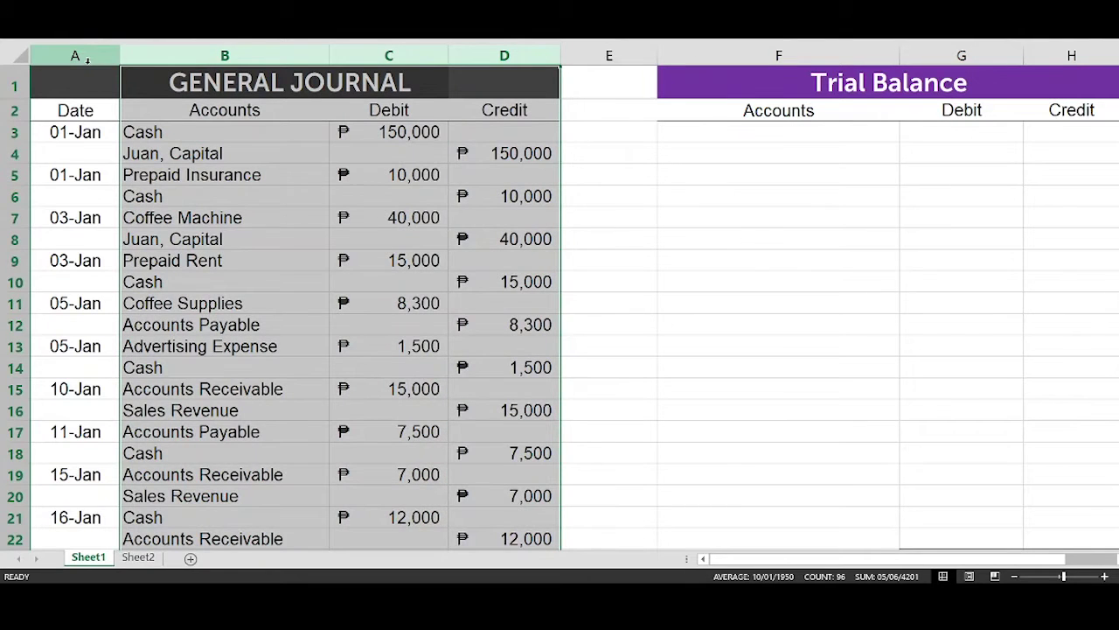
pyautogui.click(91, 110)
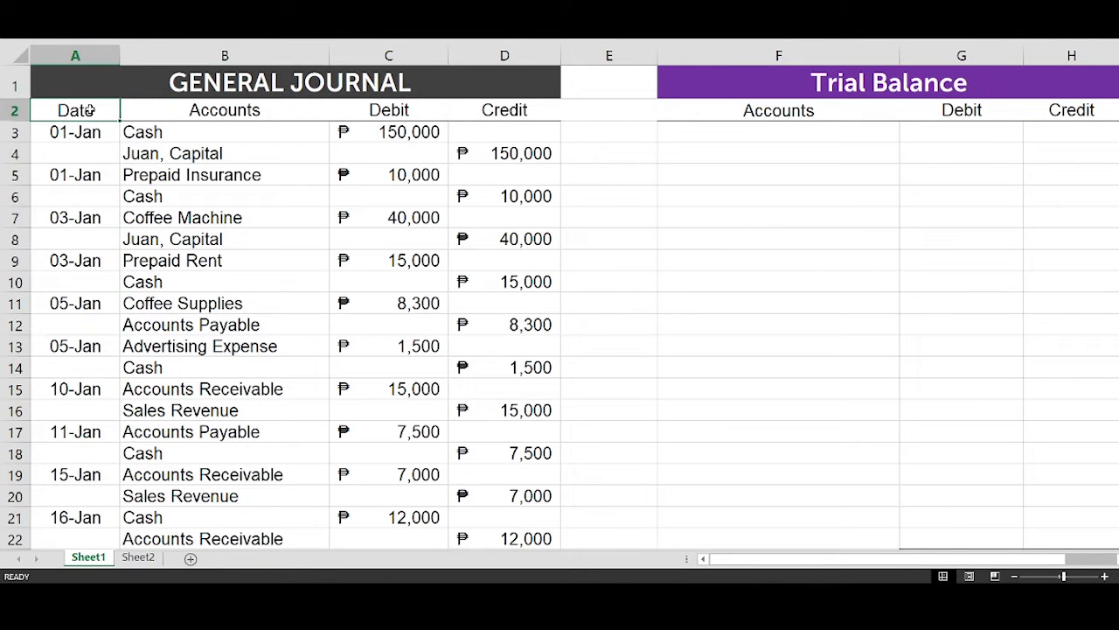
pyautogui.press('Right')
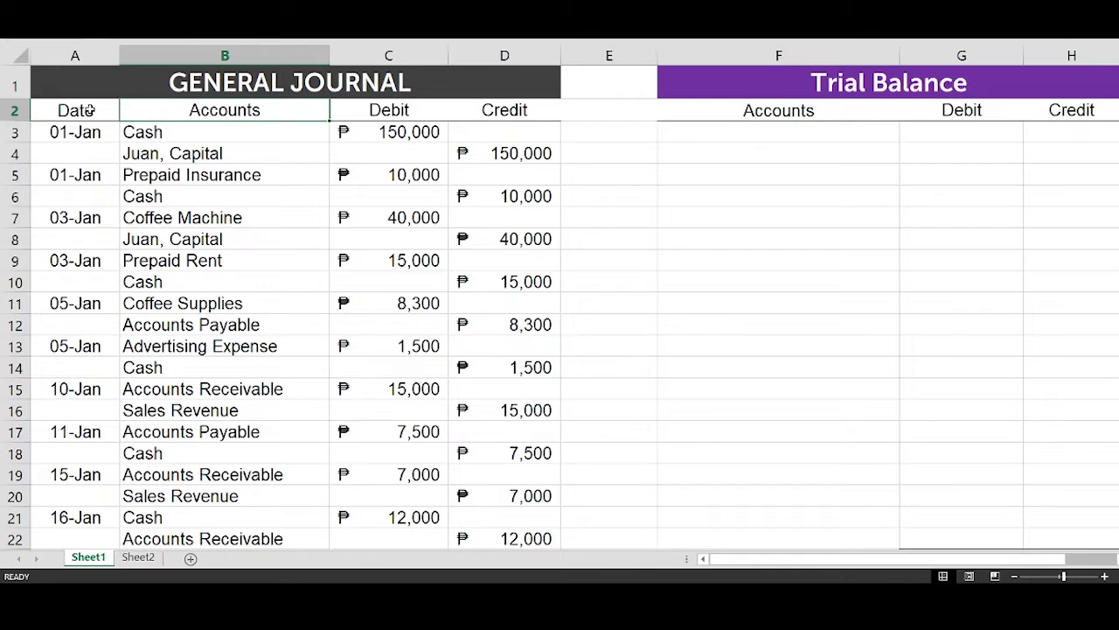
pyautogui.press('Down')
pyautogui.press('Up')
pyautogui.click(247, 54)
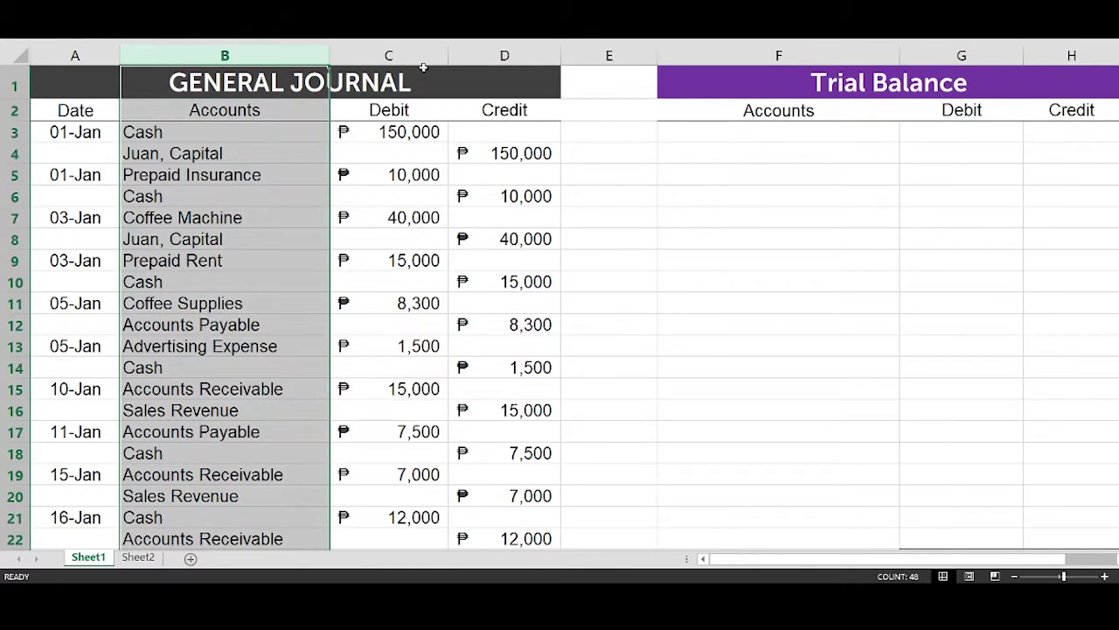
pyautogui.moveTo(412, 55); pyautogui.dragTo(528, 55)
pyautogui.click(527, 54)
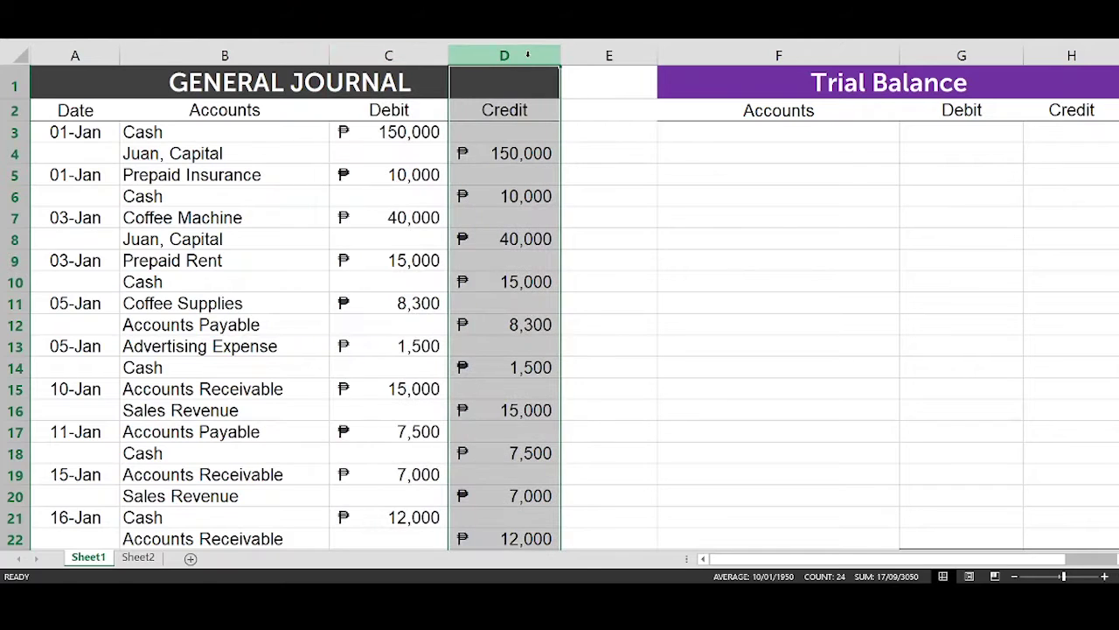
pyautogui.click(517, 112)
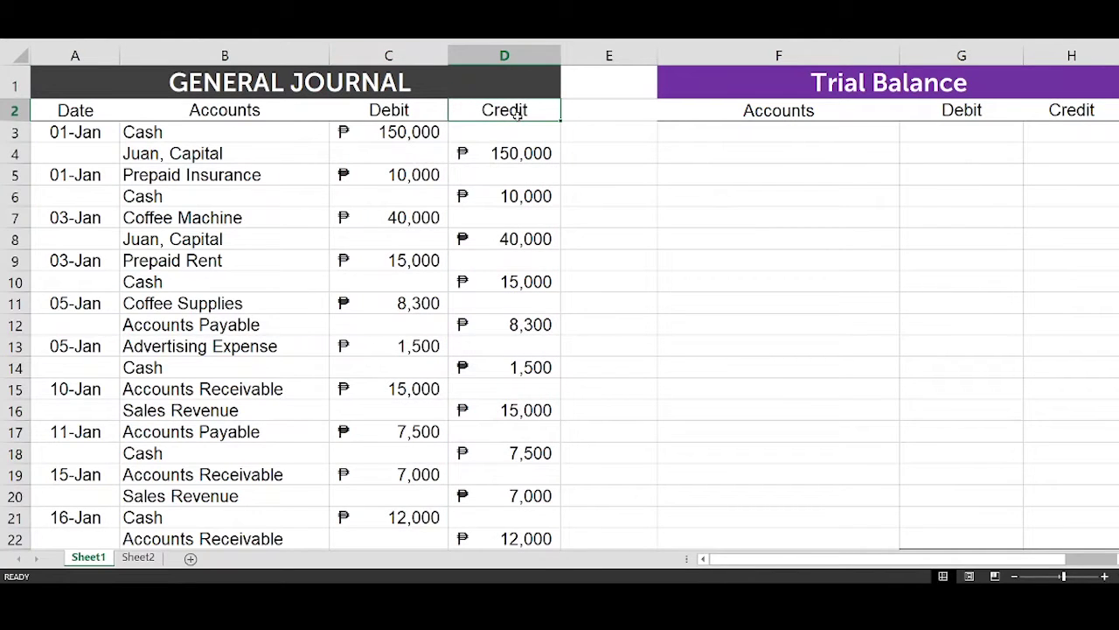
pyautogui.press('Return')
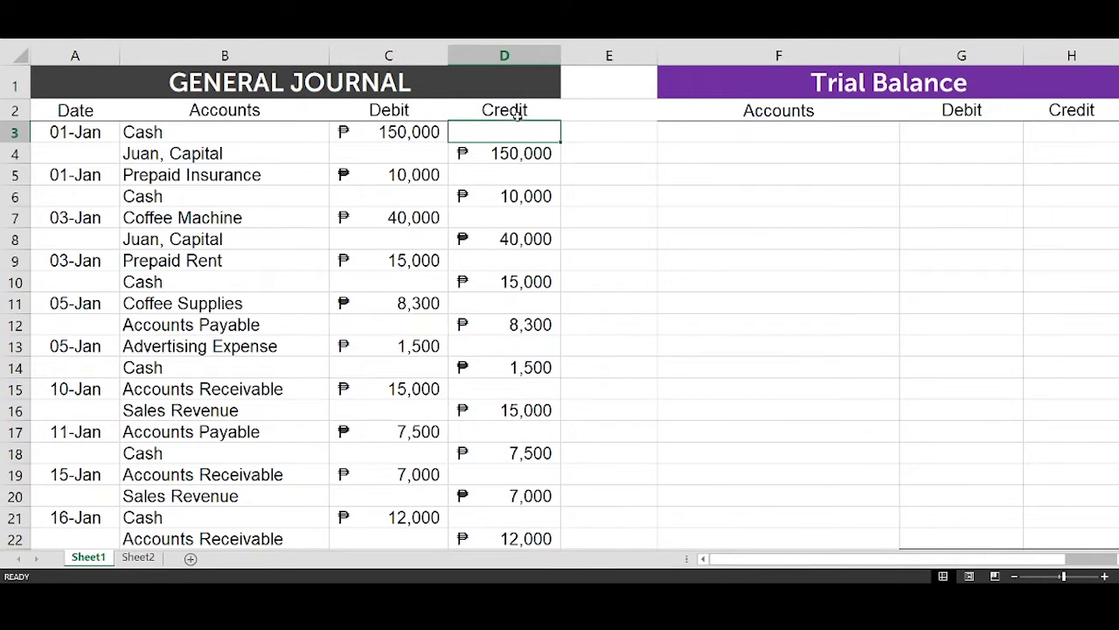
pyautogui.click(517, 112)
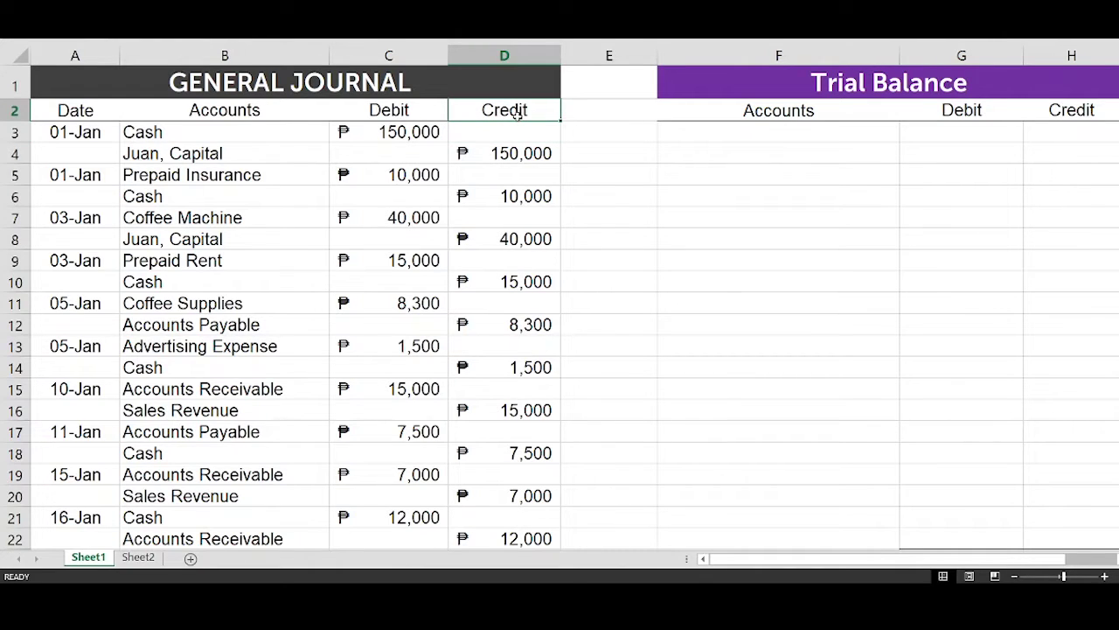
pyautogui.press('Left')
pyautogui.press('Left')
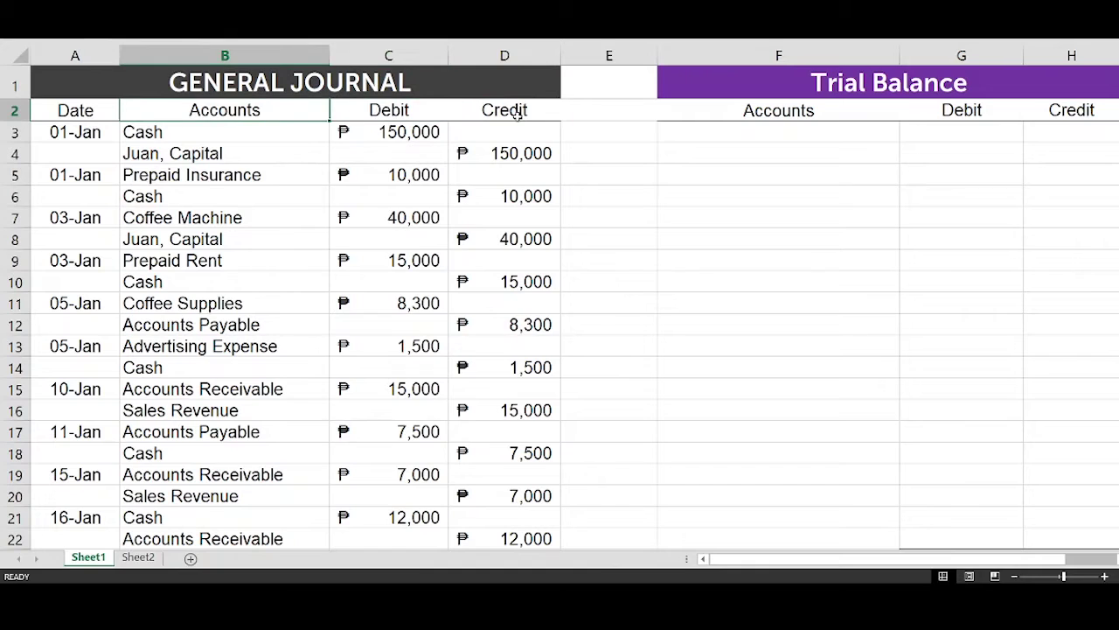
pyautogui.press('Right')
pyautogui.press('Right')
pyautogui.press('Left')
pyautogui.press('Left')
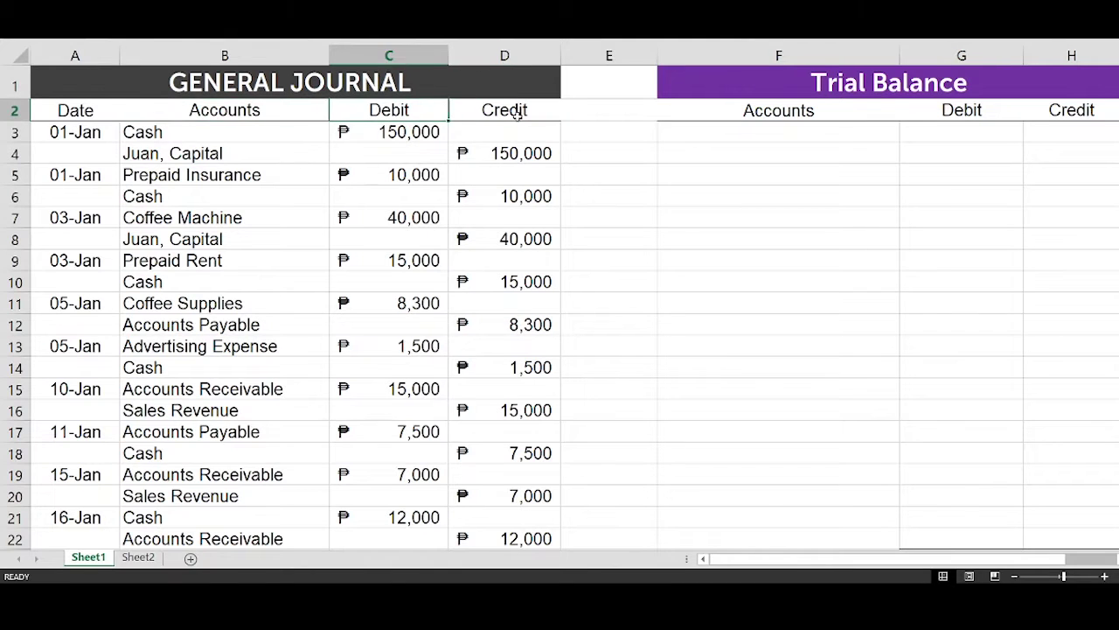
# Step: Copy all the journal's account names from B3:B48 into the trial balance's Accounts column starting at F3
pyautogui.press('Down')
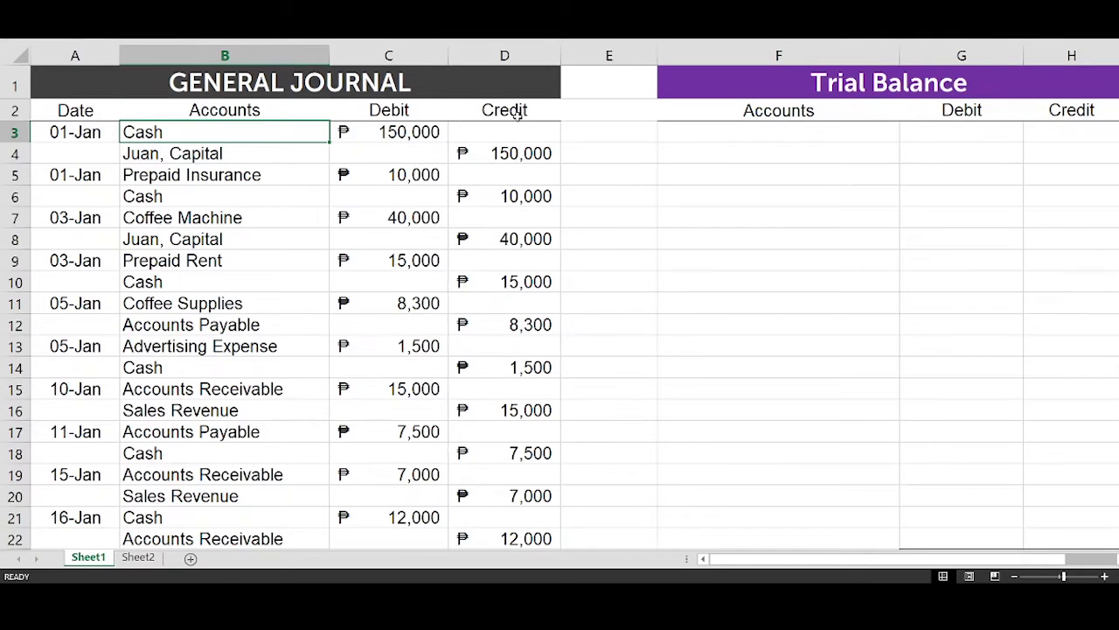
pyautogui.hotkey('ctrl', 'shift', 'Down')
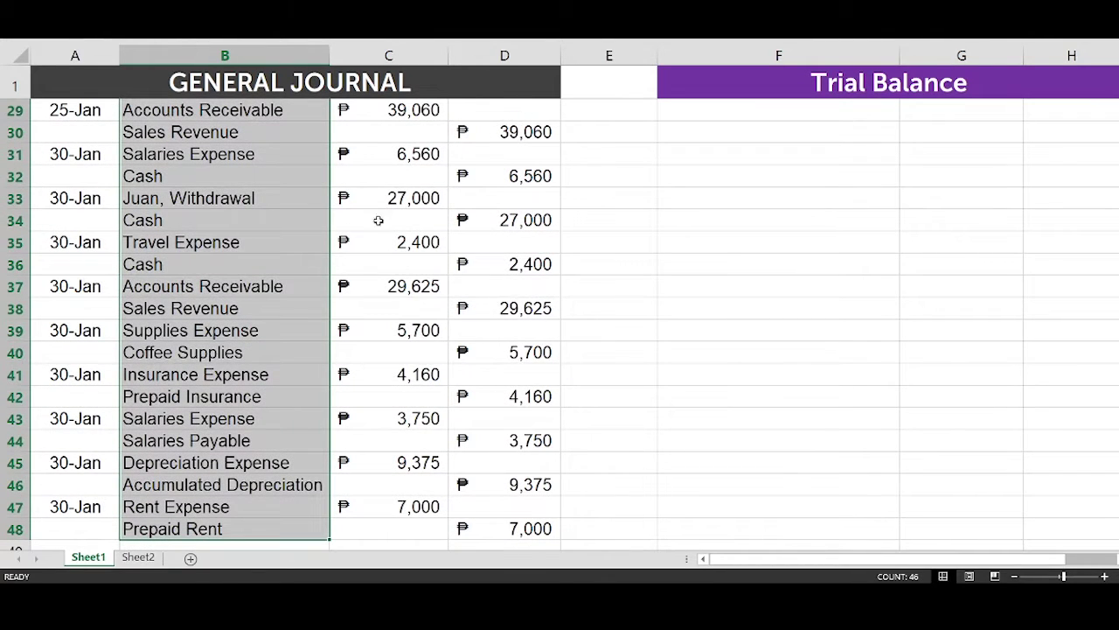
pyautogui.scroll(7, 281, 318)
pyautogui.scroll(2, 282, 317)
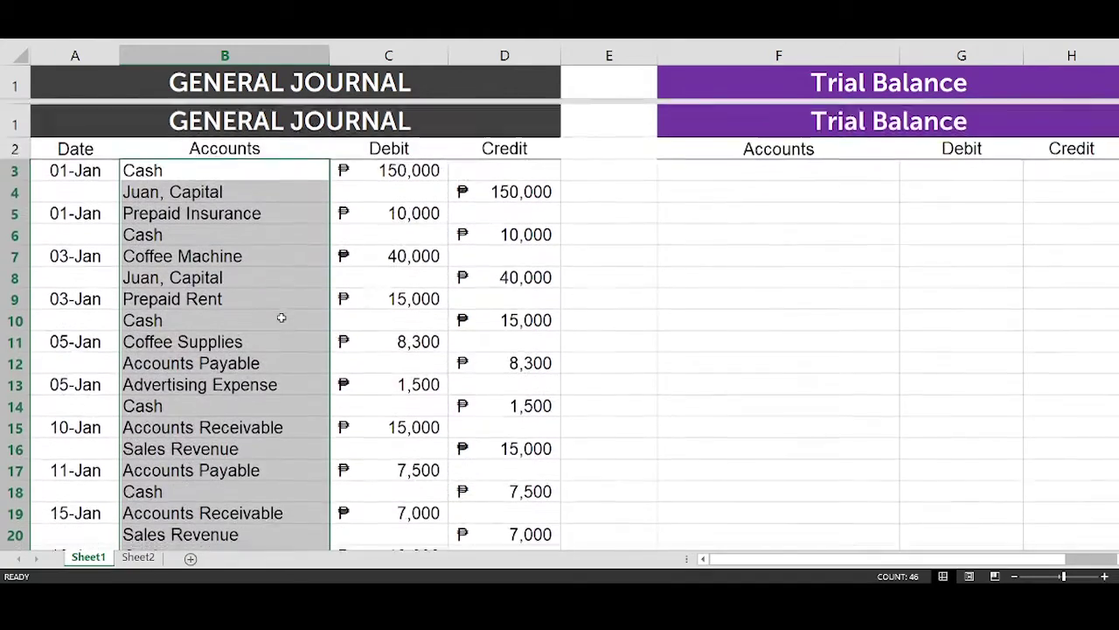
pyautogui.hotkey('ctrl', 'c')
pyautogui.click(818, 135)
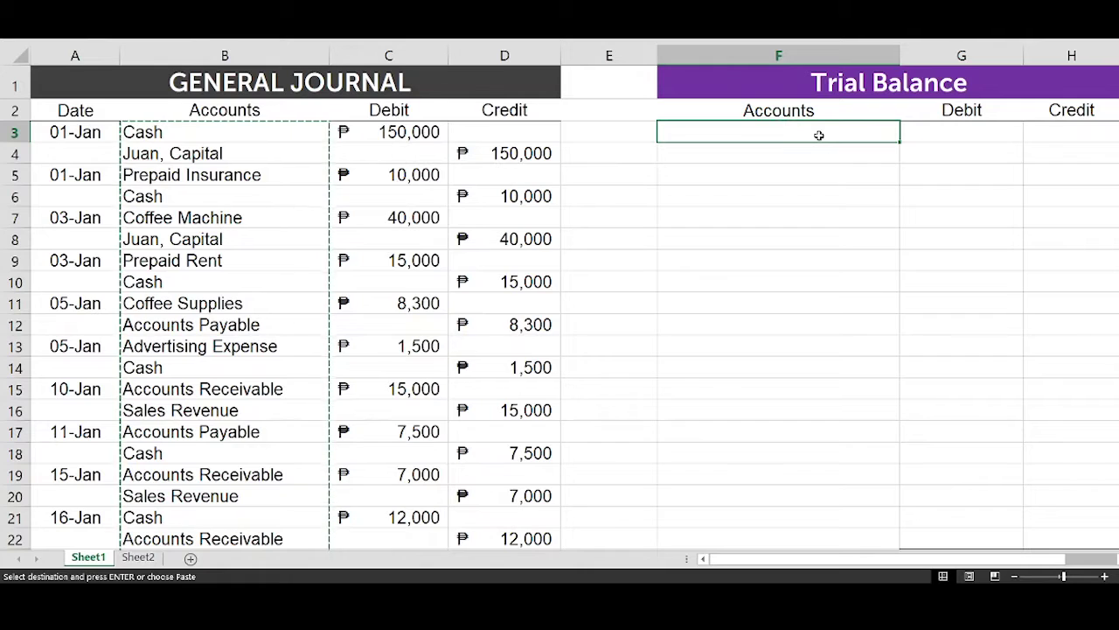
pyautogui.hotkey('ctrl', 'v')
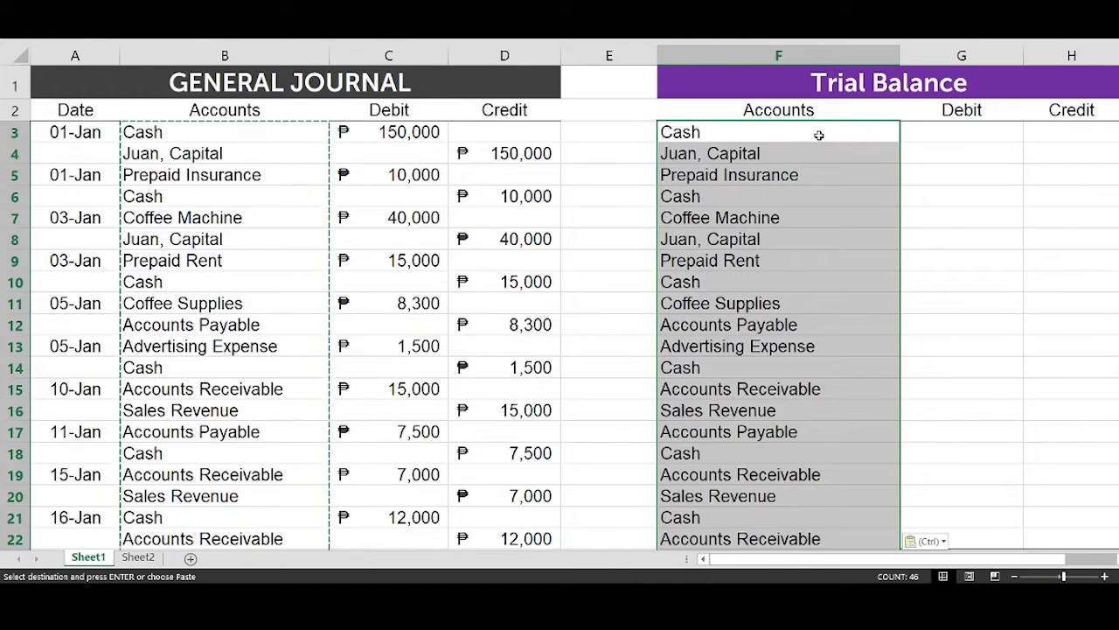
# Step: Remove duplicates from the pasted trial balance account names, continuing with the current selection only
pyautogui.click(454, 55)
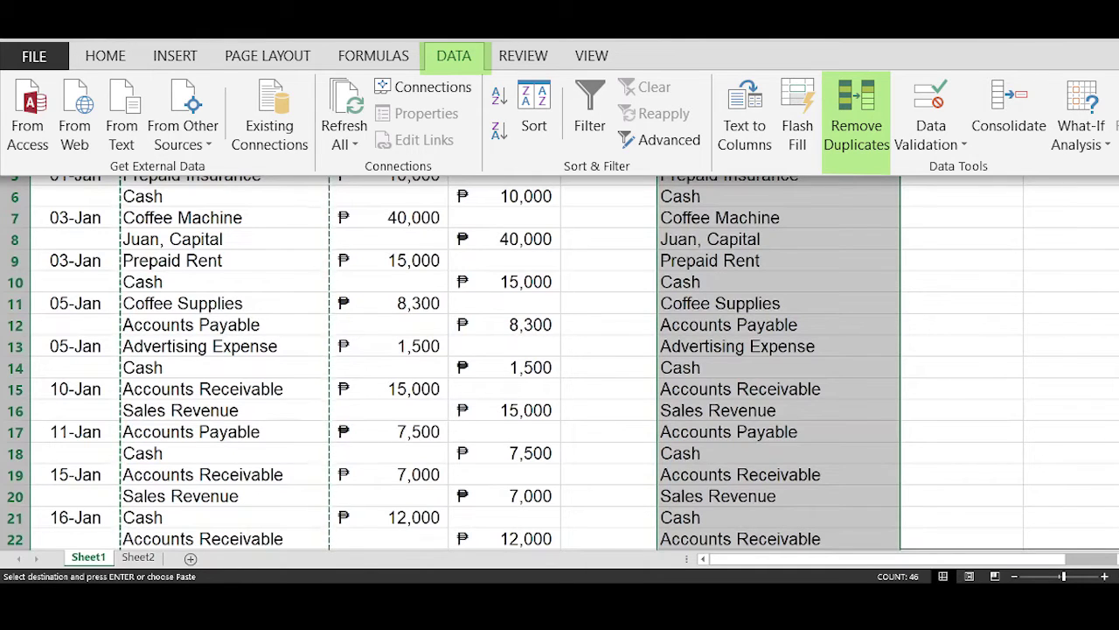
pyautogui.click(856, 114)
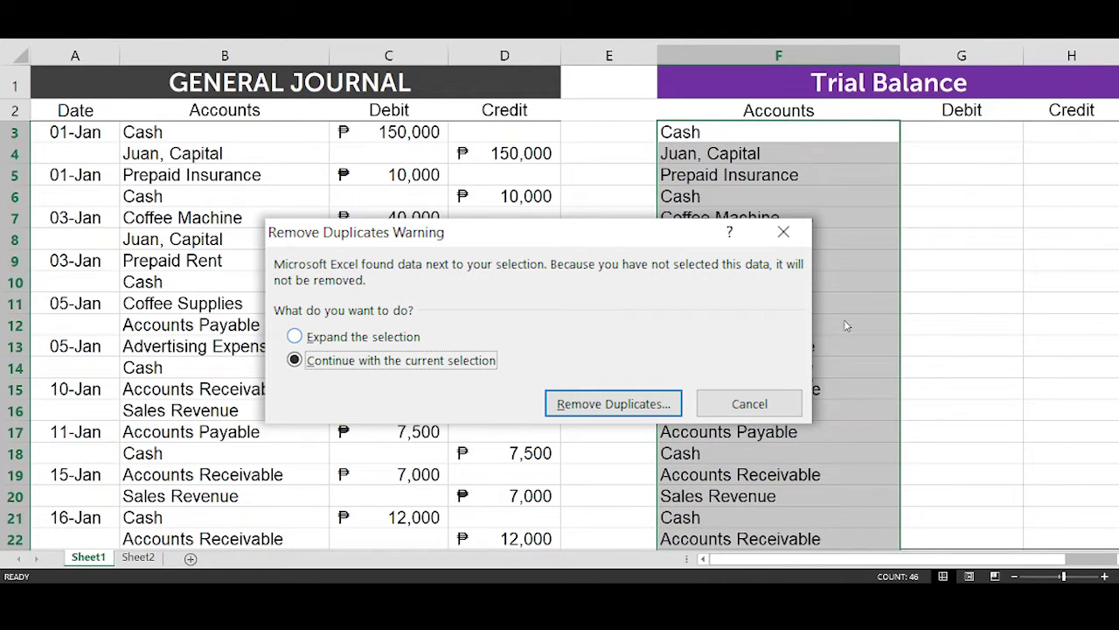
pyautogui.press('Return')
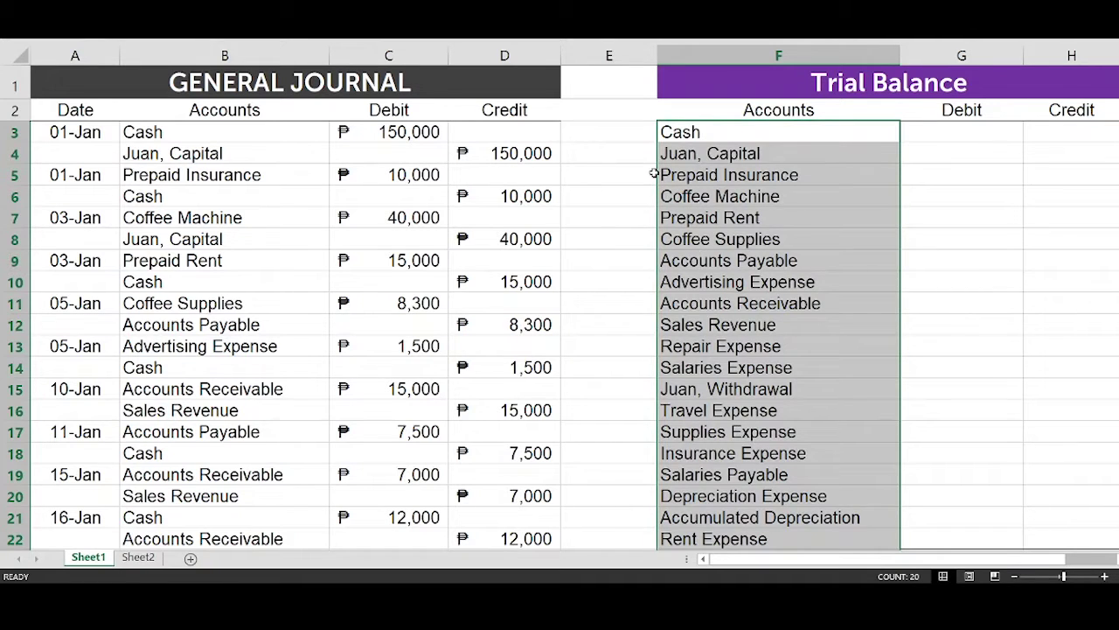
pyautogui.click(729, 129)
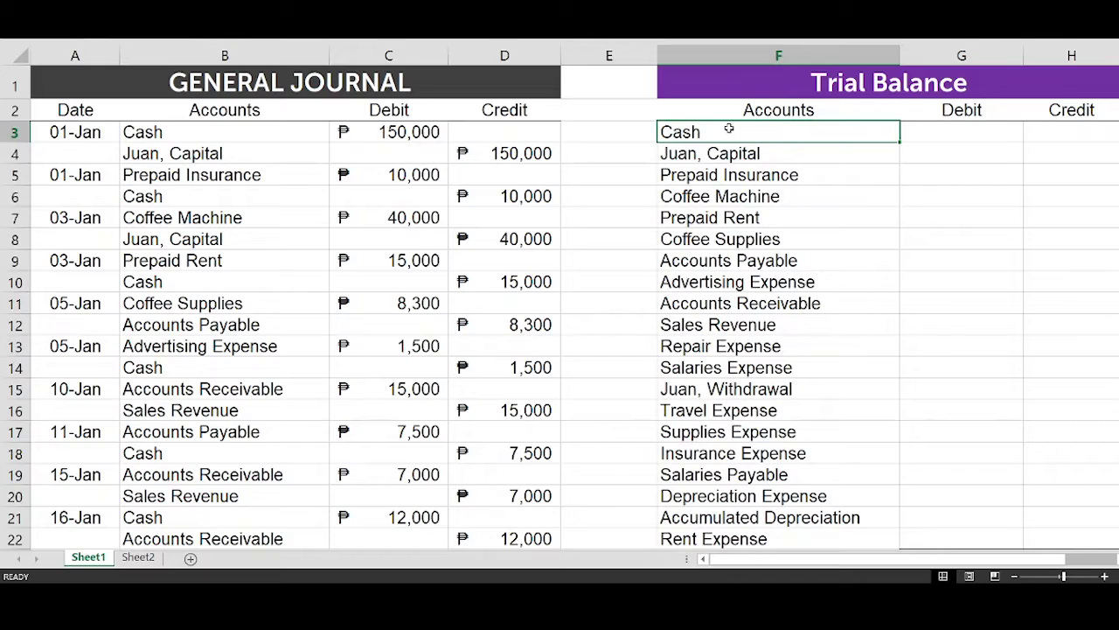
pyautogui.press('Down')
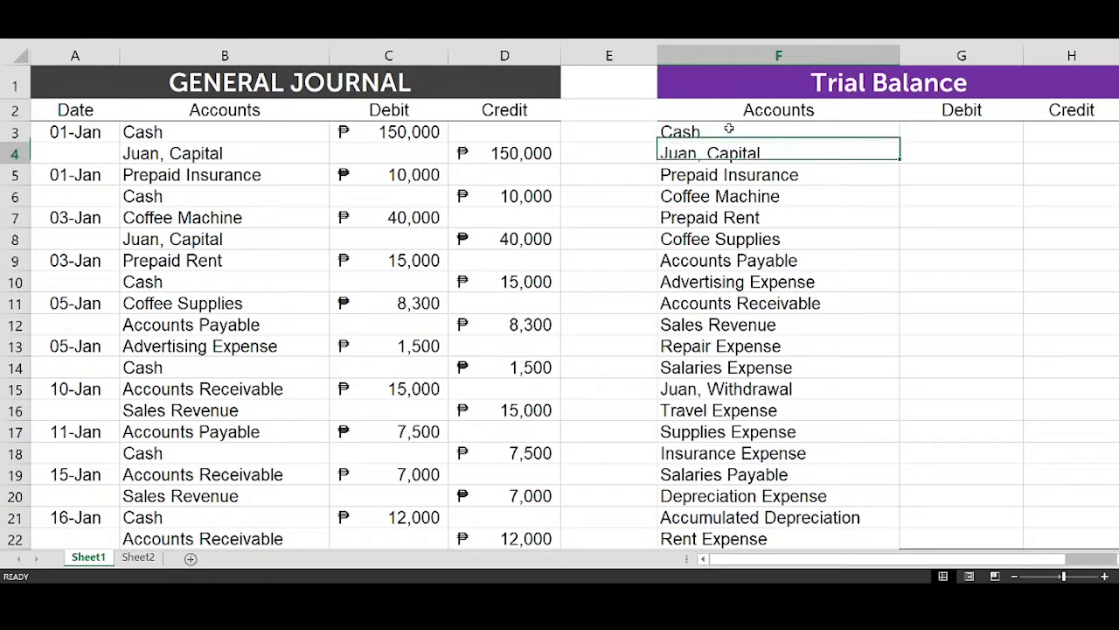
pyautogui.press('Up')
pyautogui.press('Down')
pyautogui.press('Up')
pyautogui.press('Down')
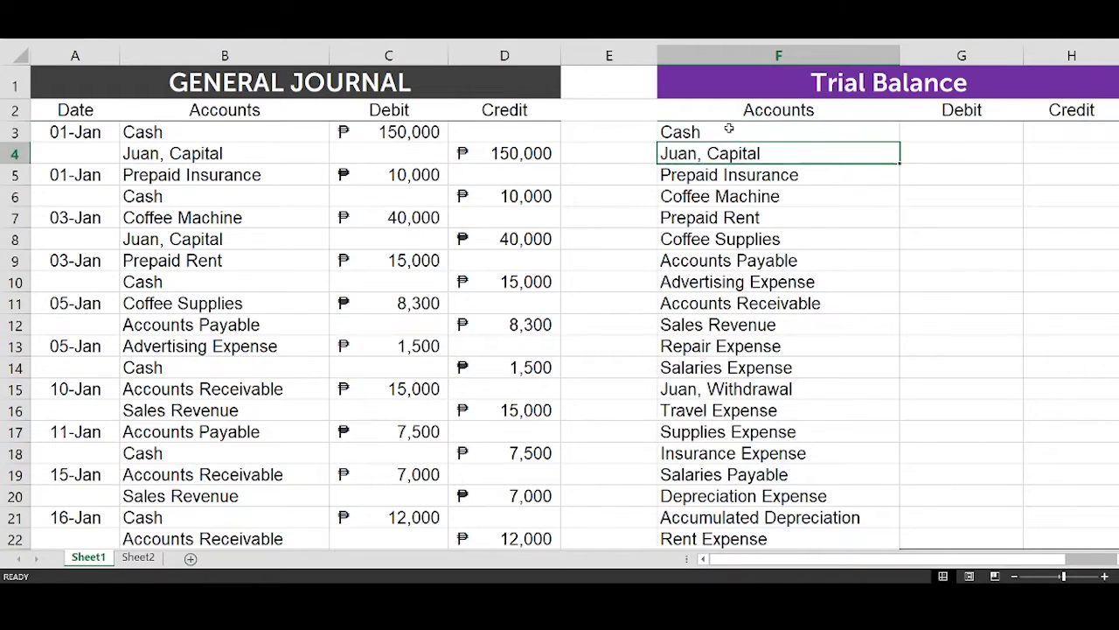
pyautogui.press('Up')
pyautogui.press('Up')
pyautogui.press('Down')
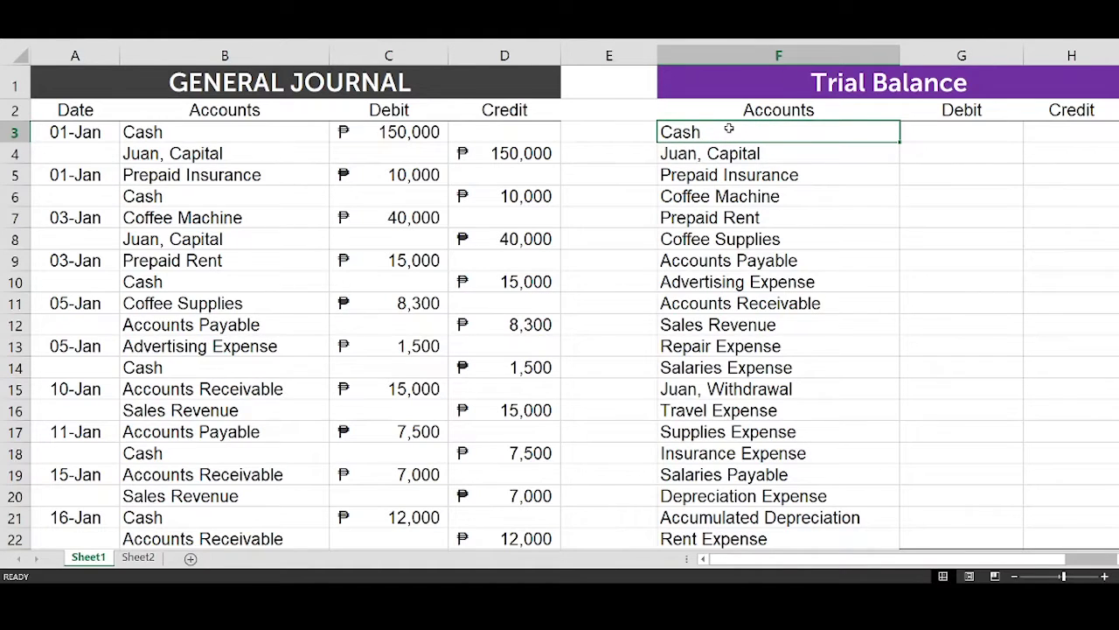
pyautogui.press('Down')
pyautogui.press('Up')
pyautogui.press('Down')
pyautogui.press('Up')
pyautogui.press('Right')
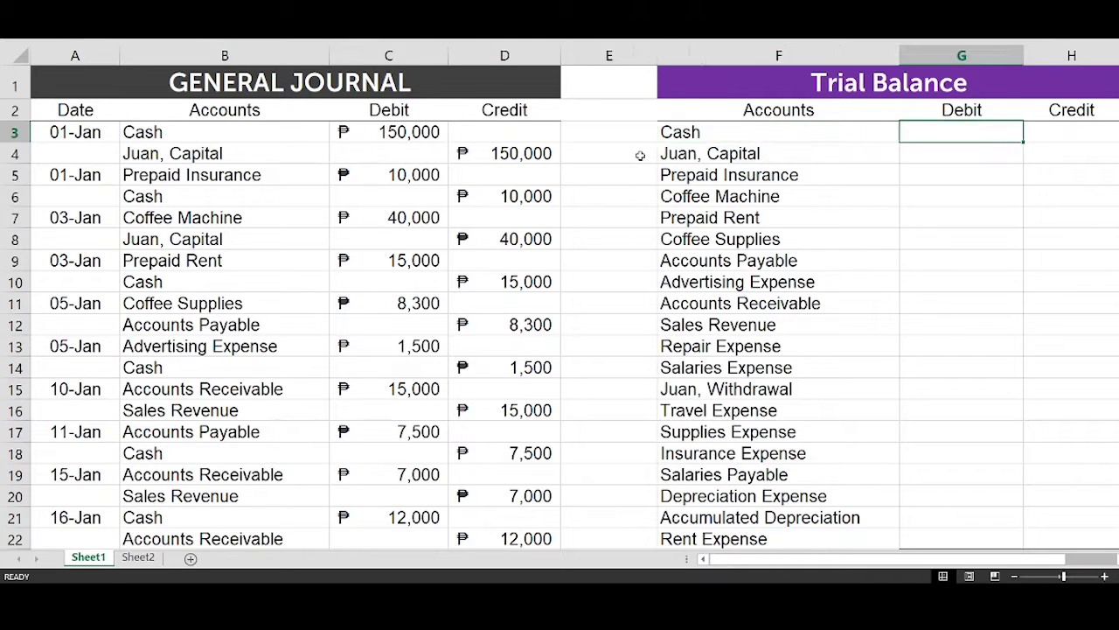
pyautogui.press('Left')
pyautogui.press('Down')
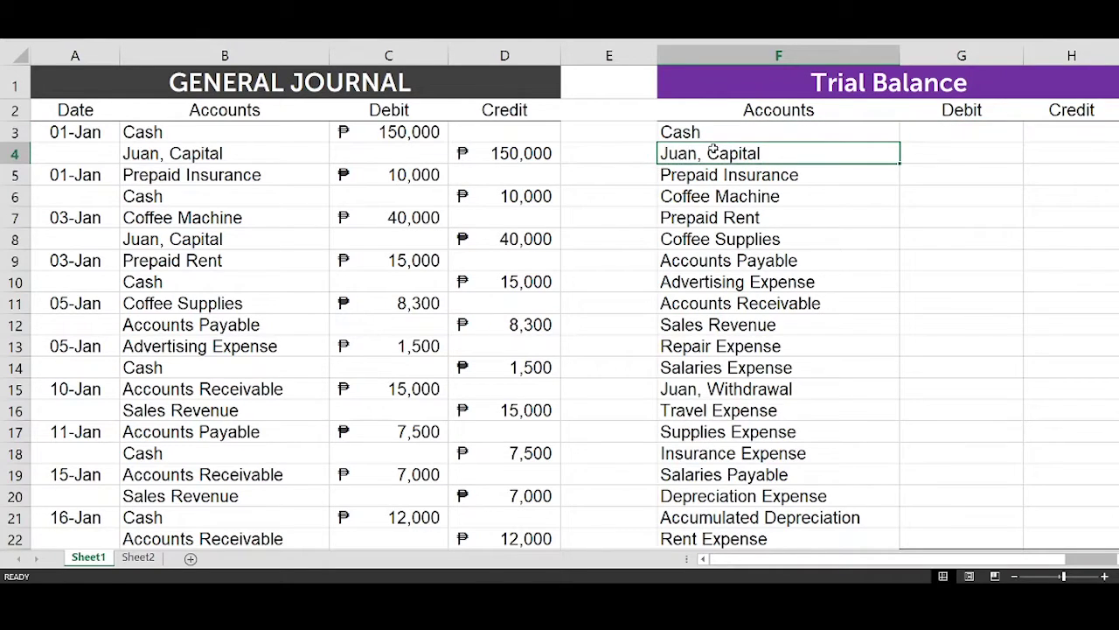
pyautogui.click(637, 131)
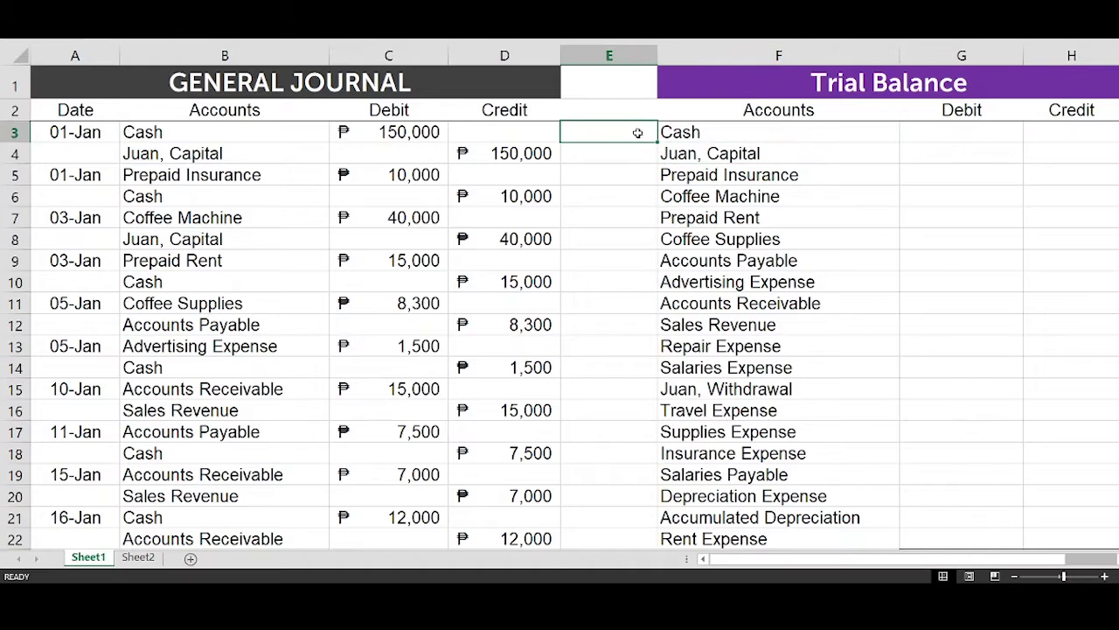
pyautogui.click(719, 150)
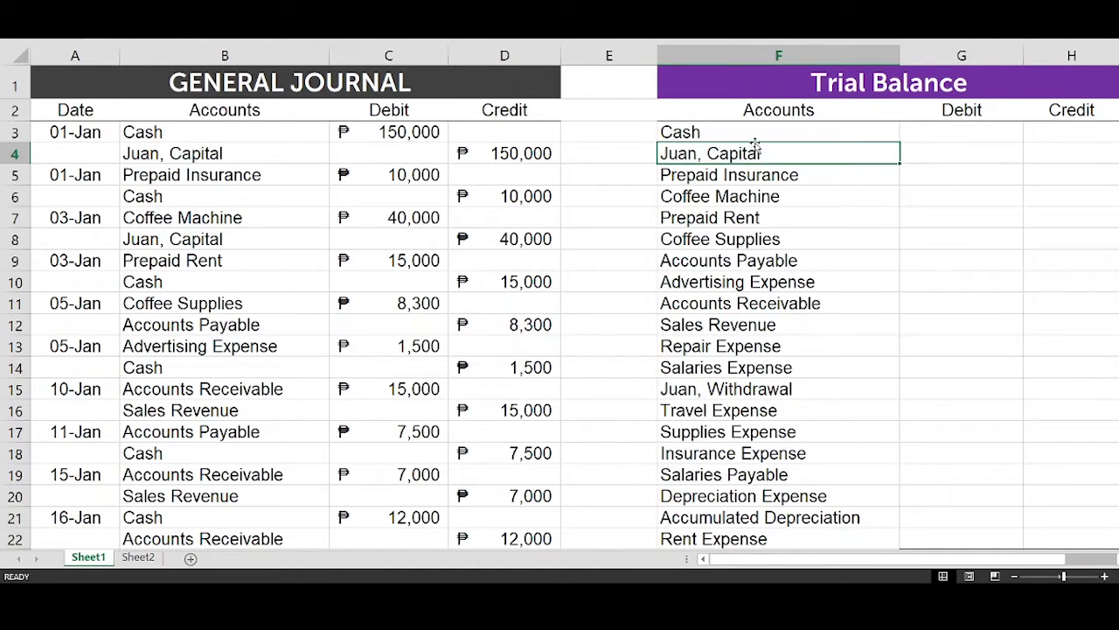
pyautogui.moveTo(752, 143); pyautogui.dragTo(637, 131)
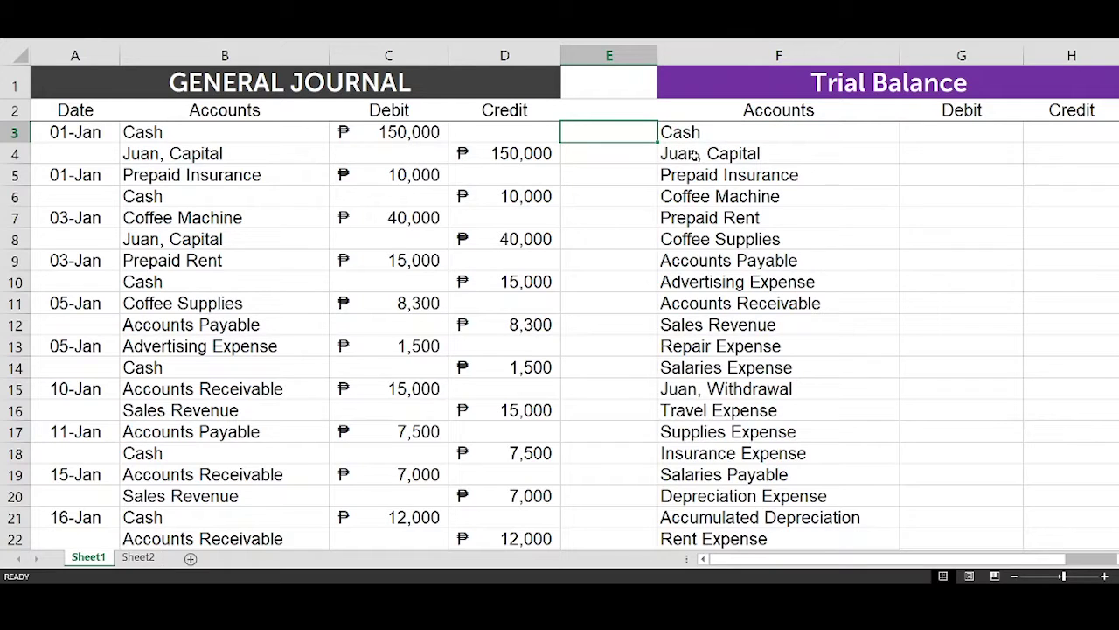
pyautogui.click(624, 55)
pyautogui.moveTo(620, 137); pyautogui.dragTo(609, 344)
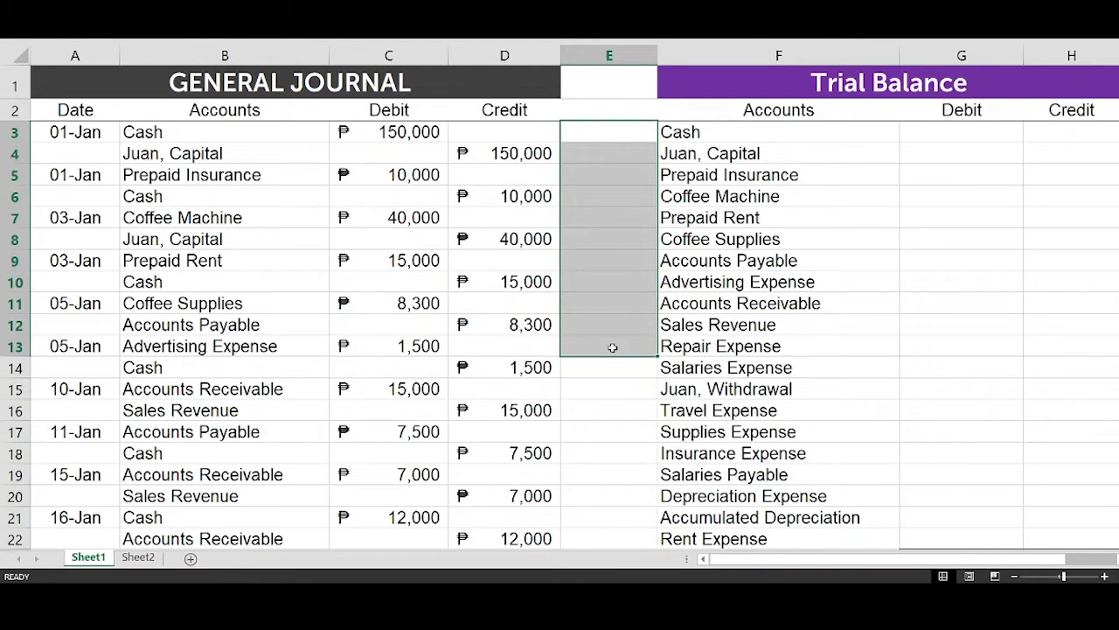
# Step: Code the Cash account with the letter a in cell E3, beside its name in the trial balance
pyautogui.click(631, 130)
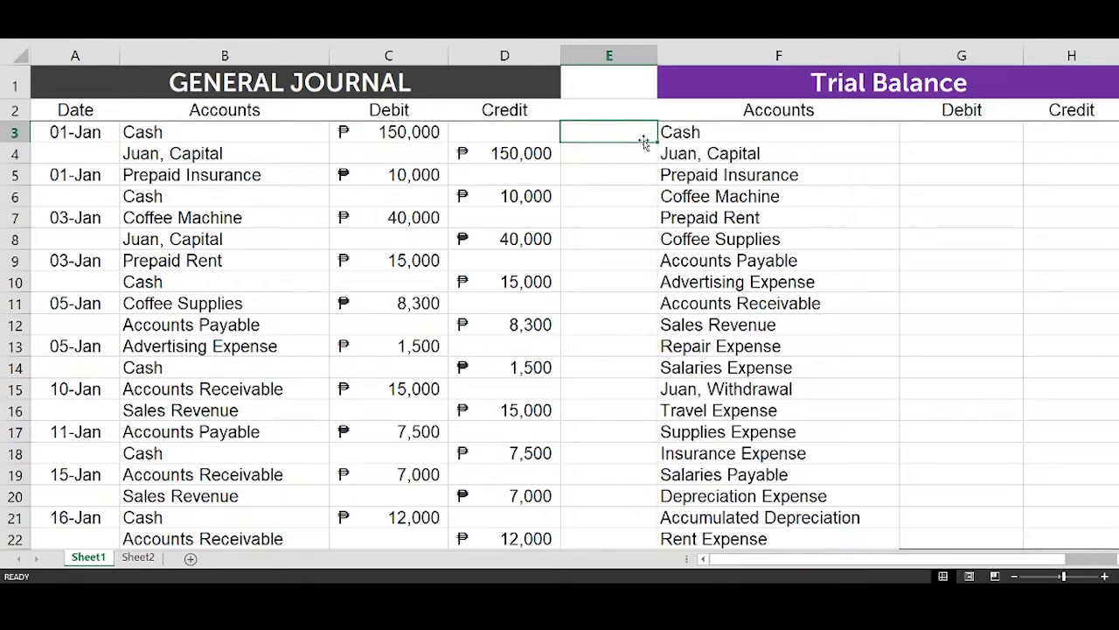
pyautogui.doubleClick(631, 132)
pyautogui.write('a')
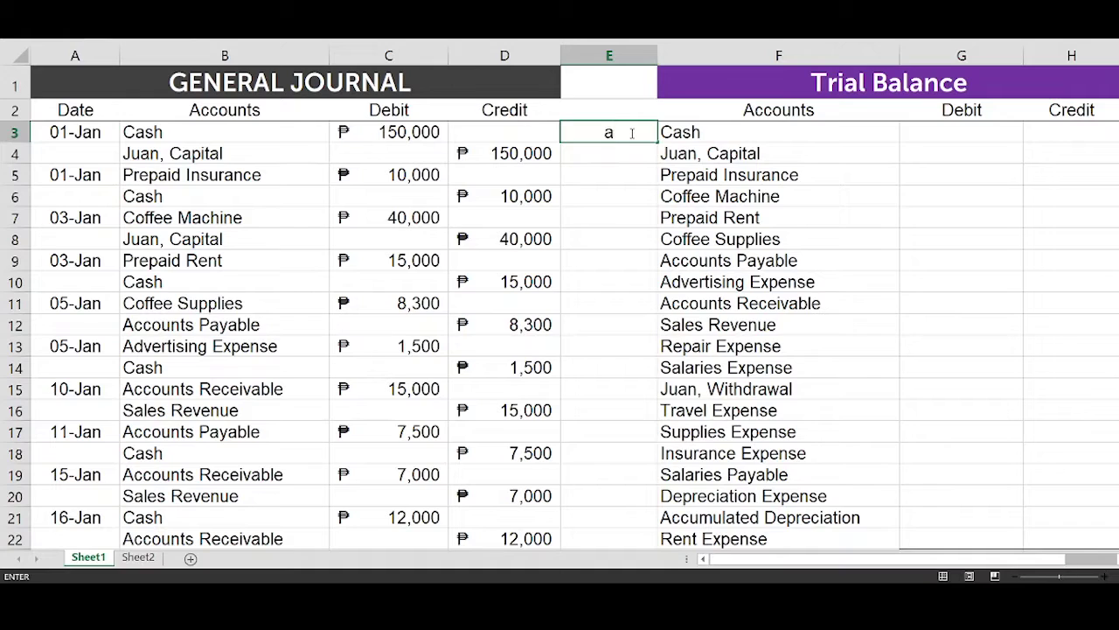
pyautogui.press('Return')
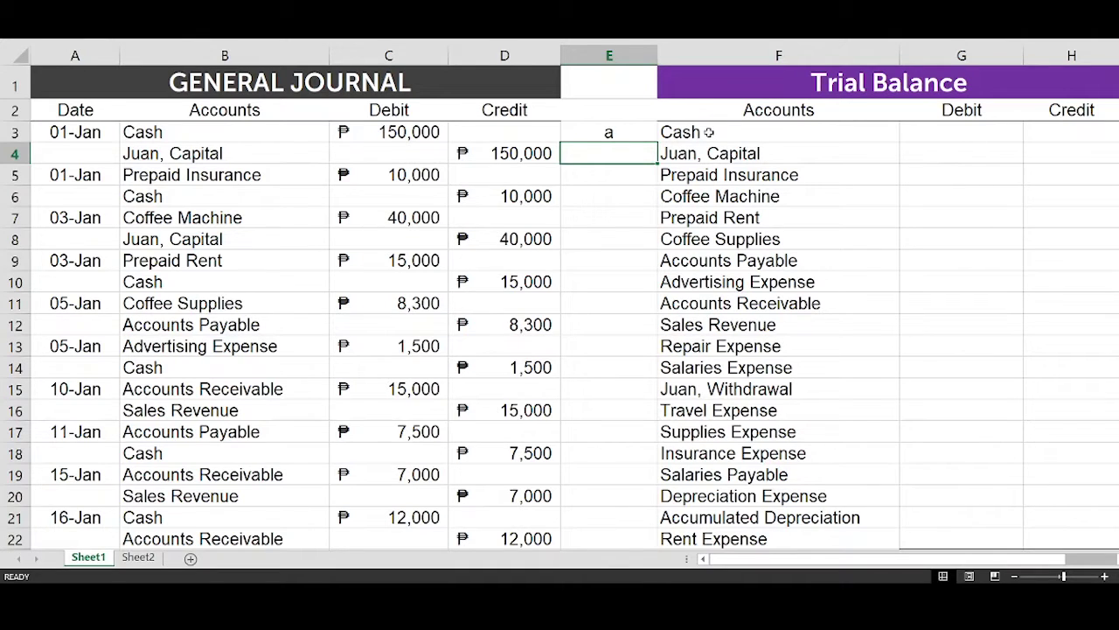
# Step: Code Prepaid Insurance, Coffee Machine, Prepaid Rent and Coffee Supplies with the letter a in cells E5 through E8
pyautogui.click(636, 177)
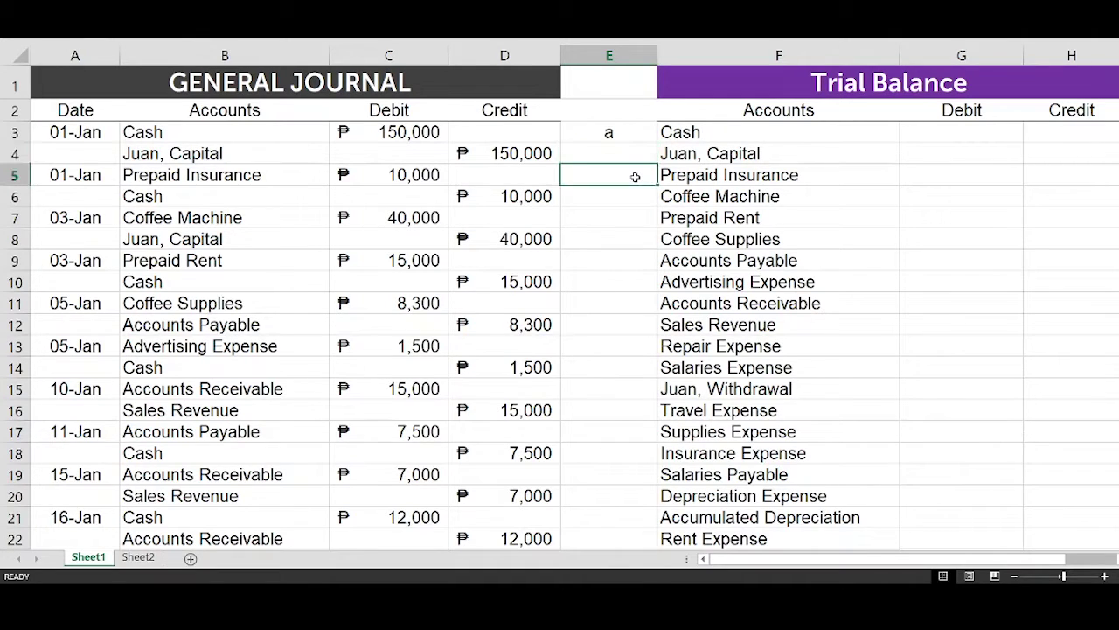
pyautogui.write('a')
pyautogui.press('Return')
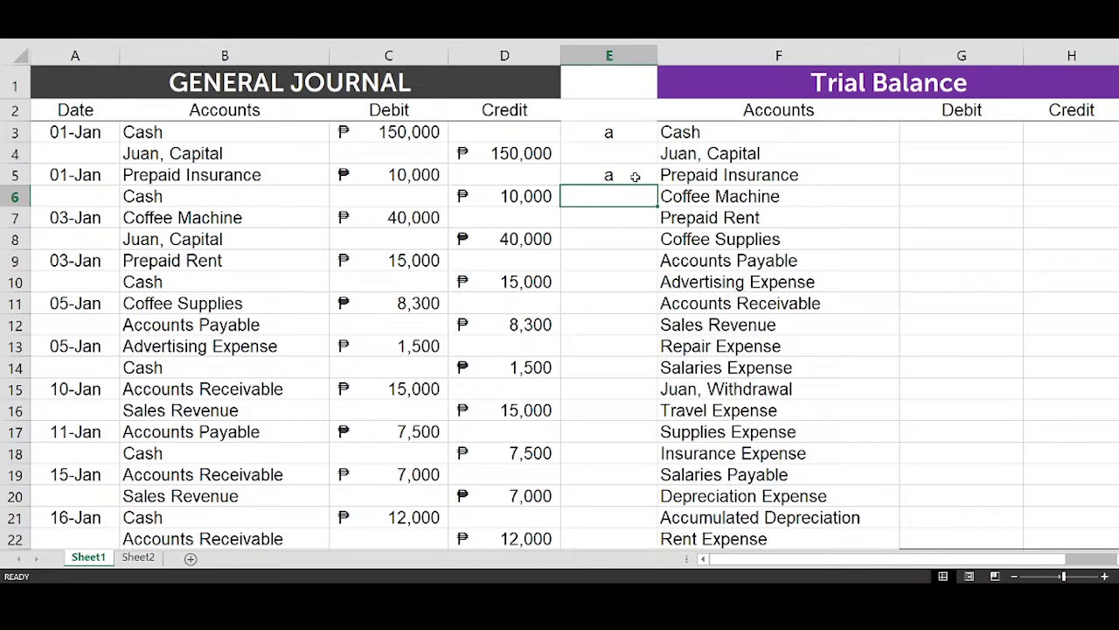
pyautogui.write('a')
pyautogui.press('Return')
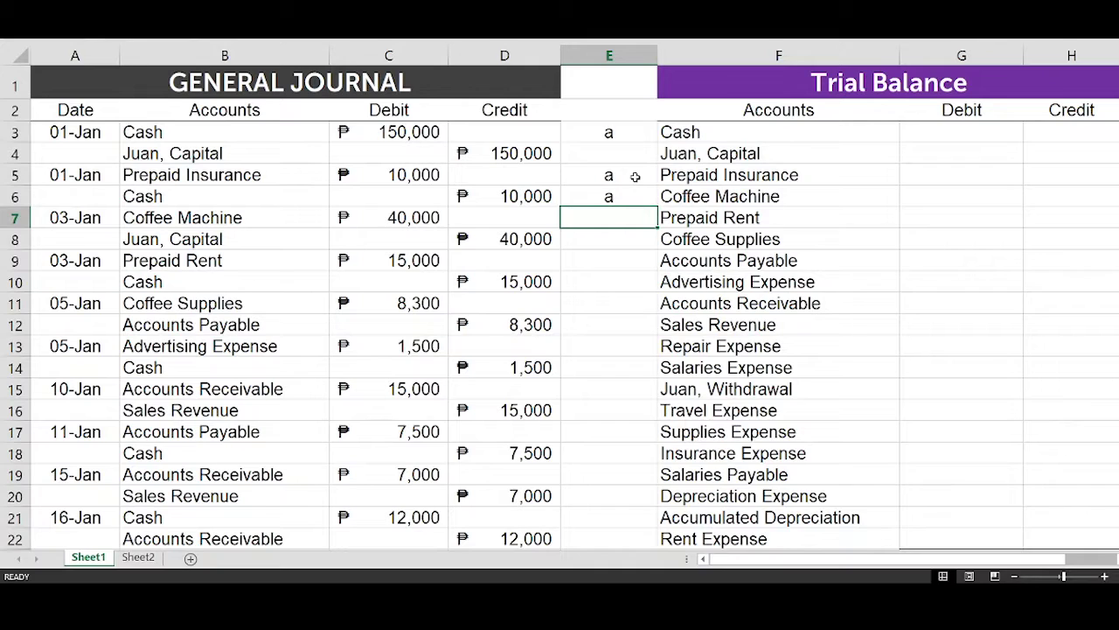
pyautogui.write('a')
pyautogui.press('Return')
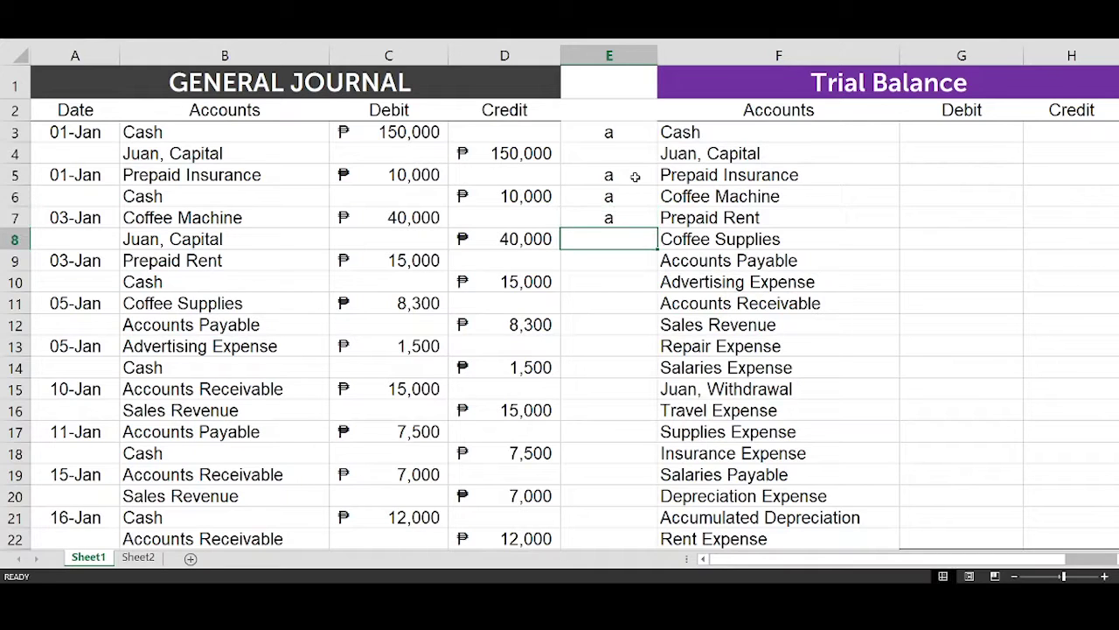
pyautogui.write('a')
pyautogui.press('Return')
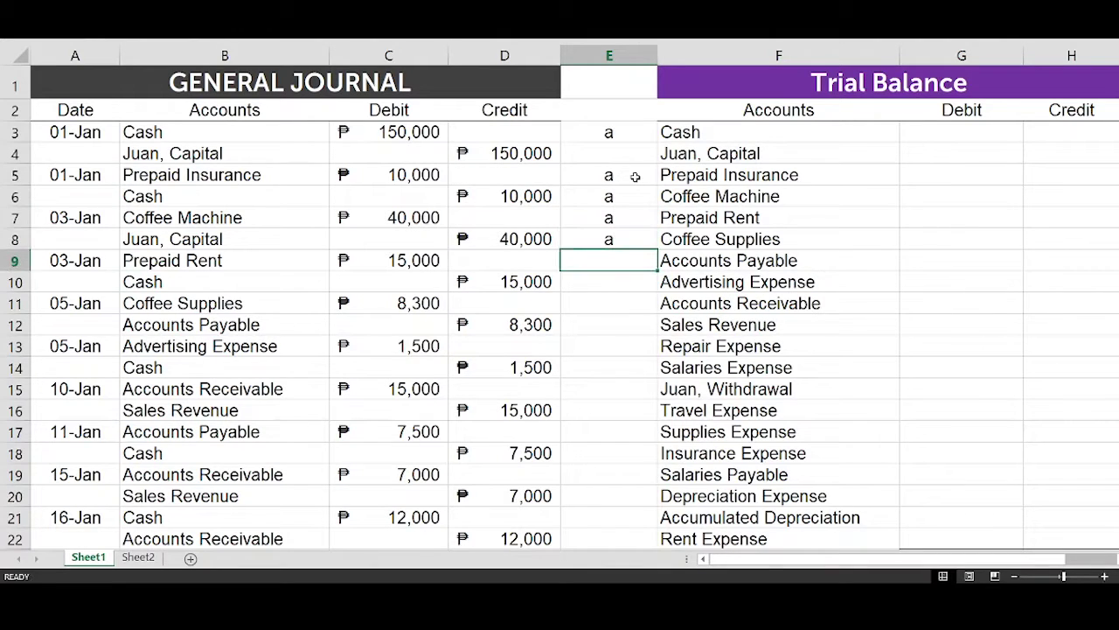
# Step: Code Accounts Receivable with the letter a in cell E11
pyautogui.press('Down')
pyautogui.press('Down')
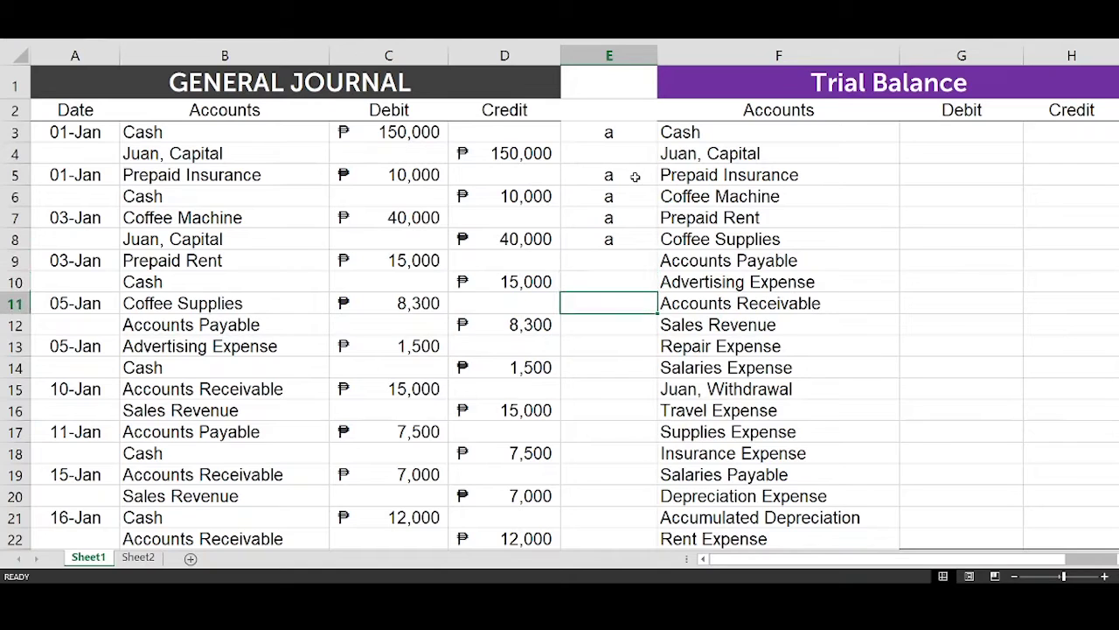
pyautogui.write('a')
pyautogui.press('Return')
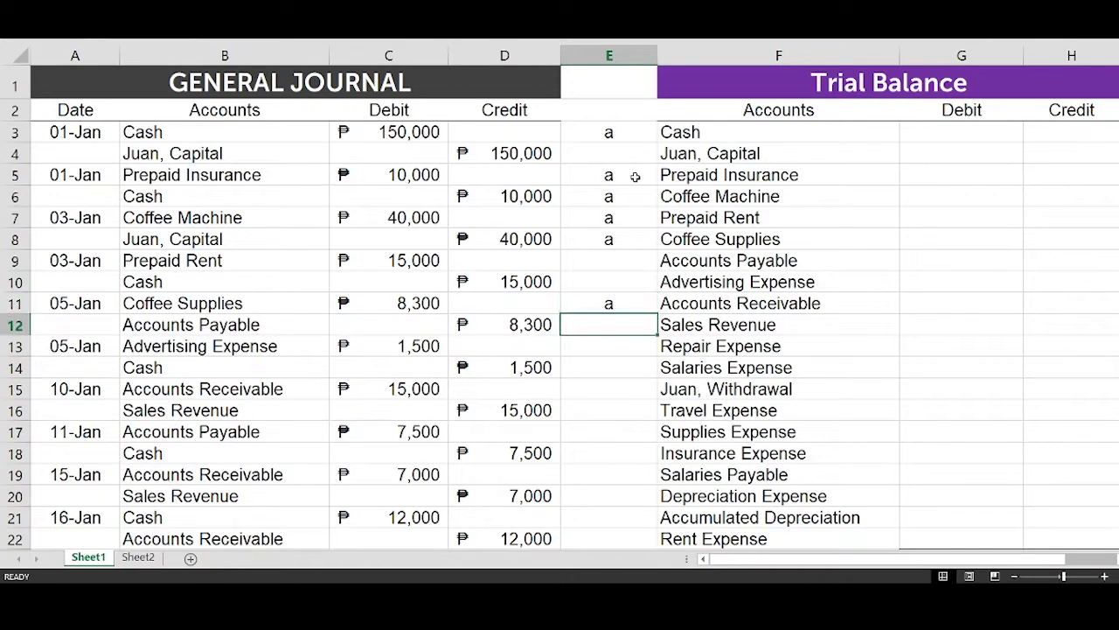
# Step: Code Accumulated Depreciation with the letter a in cell E21
pyautogui.press('Down')
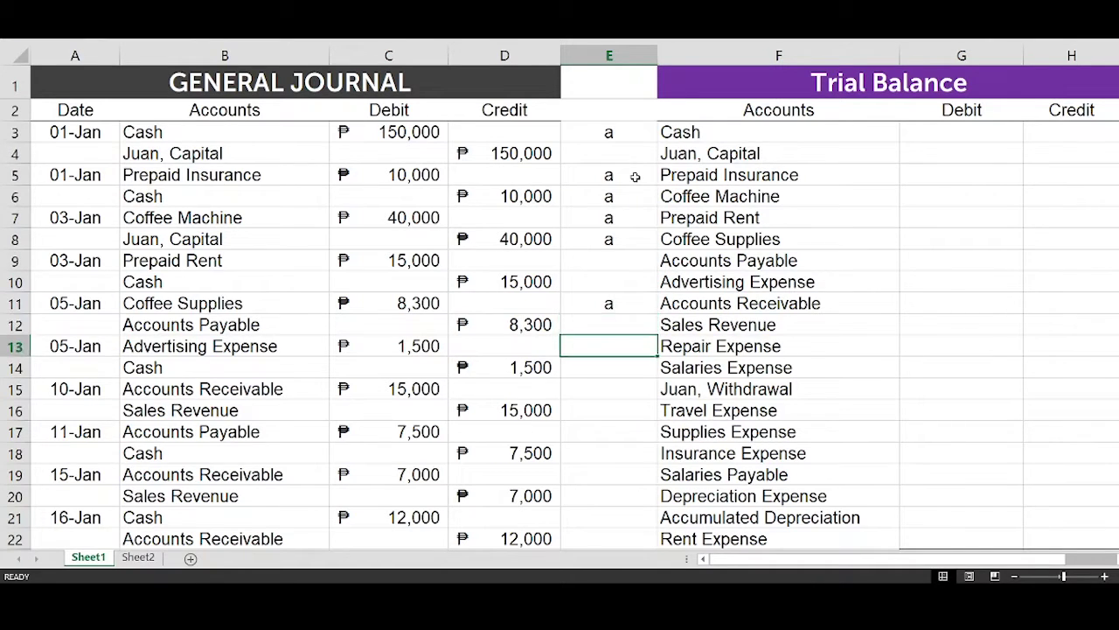
pyautogui.press('Down')
pyautogui.press('Down')
pyautogui.press('Down')
pyautogui.press('Down')
pyautogui.press('Down')
pyautogui.press('Down')
pyautogui.press('Down')
pyautogui.press('Down')
pyautogui.press('Down')
pyautogui.press('Down')
pyautogui.press('Down')
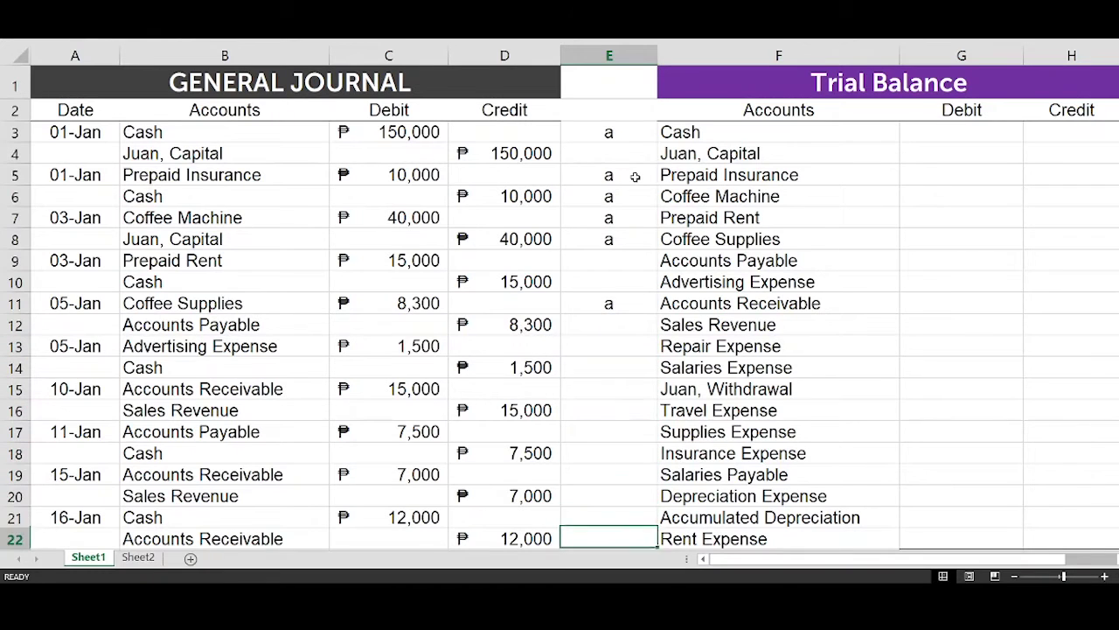
pyautogui.press('Up')
pyautogui.press('Up')
pyautogui.press('Up')
pyautogui.press('Up')
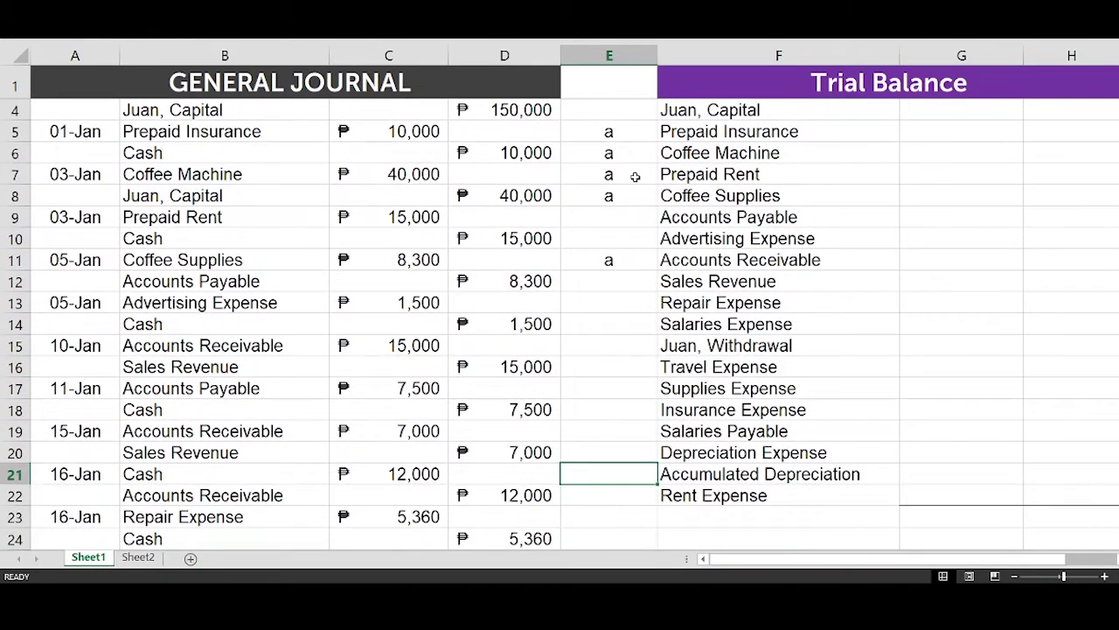
pyautogui.press('Down')
pyautogui.write('a')
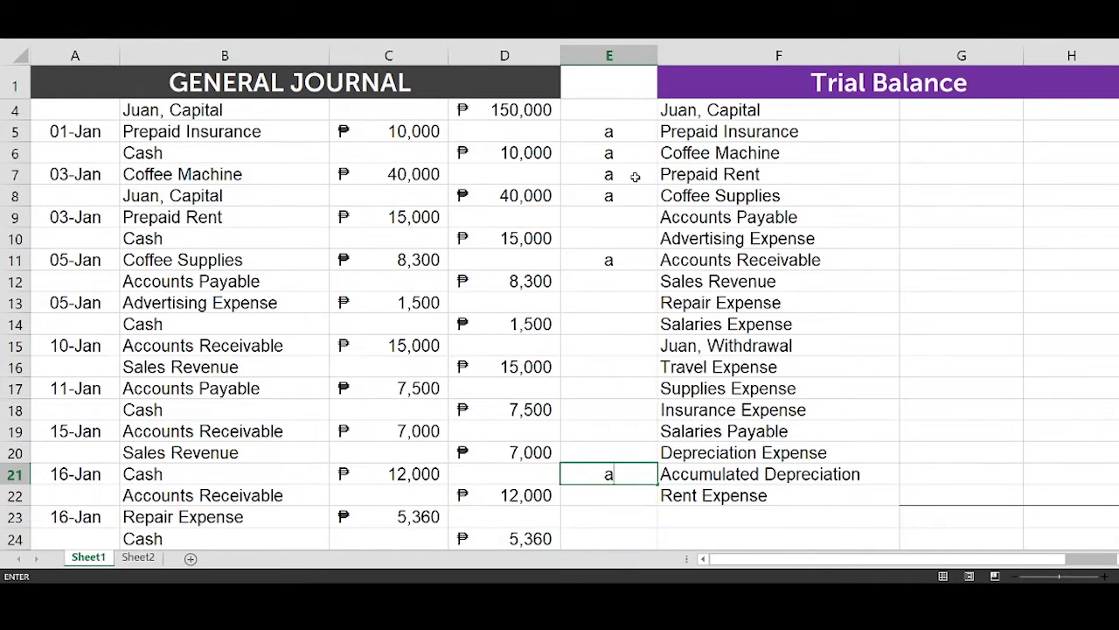
pyautogui.press('Return')
# Step: Code Accounts Payable with the letter b in cell E9
pyautogui.press('Up')
pyautogui.press('Up')
pyautogui.press('Up')
pyautogui.press('Up')
pyautogui.press('Up')
pyautogui.press('Up')
pyautogui.press('Up')
pyautogui.press('Up')
pyautogui.press('Up')
pyautogui.press('Up')
pyautogui.press('Up')
pyautogui.press('Up')
pyautogui.press('Up')
pyautogui.press('Up')
pyautogui.press('Up')
pyautogui.press('Up')
pyautogui.press('Up')
pyautogui.press('Up')
pyautogui.press('Up')
pyautogui.press('Up')
pyautogui.press('Up')
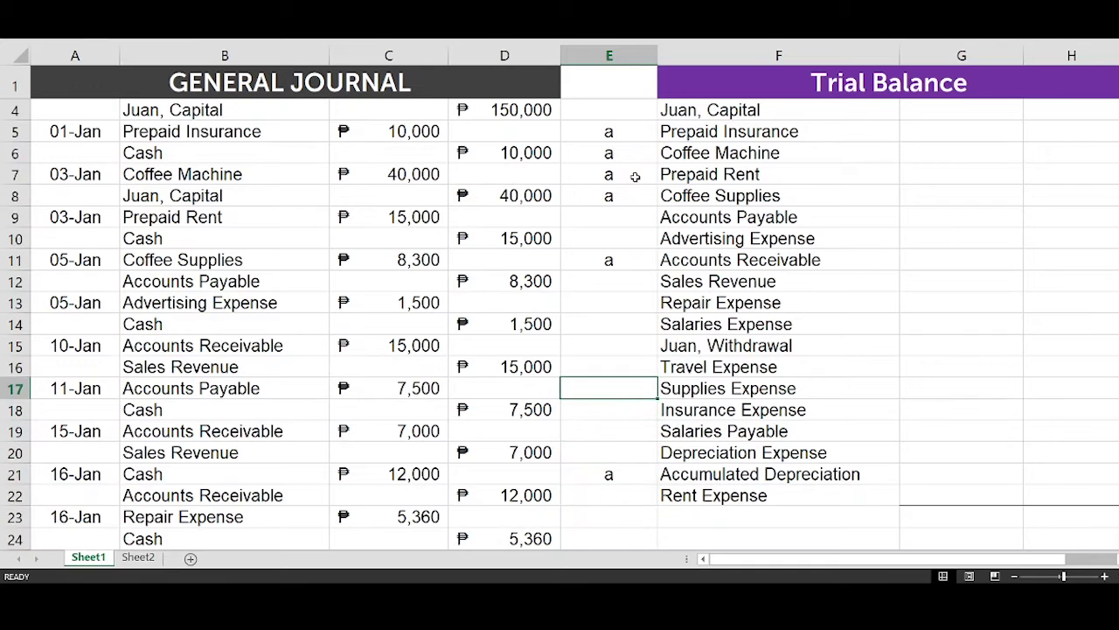
pyautogui.press('Down')
pyautogui.press('Down')
pyautogui.press('Down')
pyautogui.press('Down')
pyautogui.press('Down')
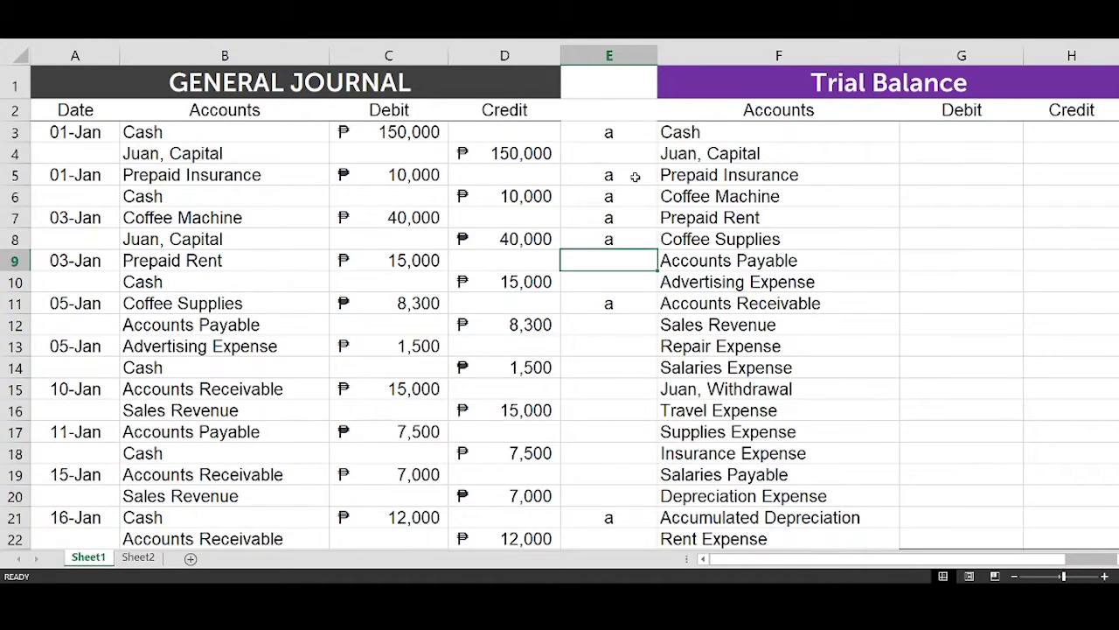
pyautogui.write('b')
pyautogui.press('Return')
# Step: Code Salaries Payable with the letter b in cell E19
pyautogui.press('Down')
pyautogui.press('Down')
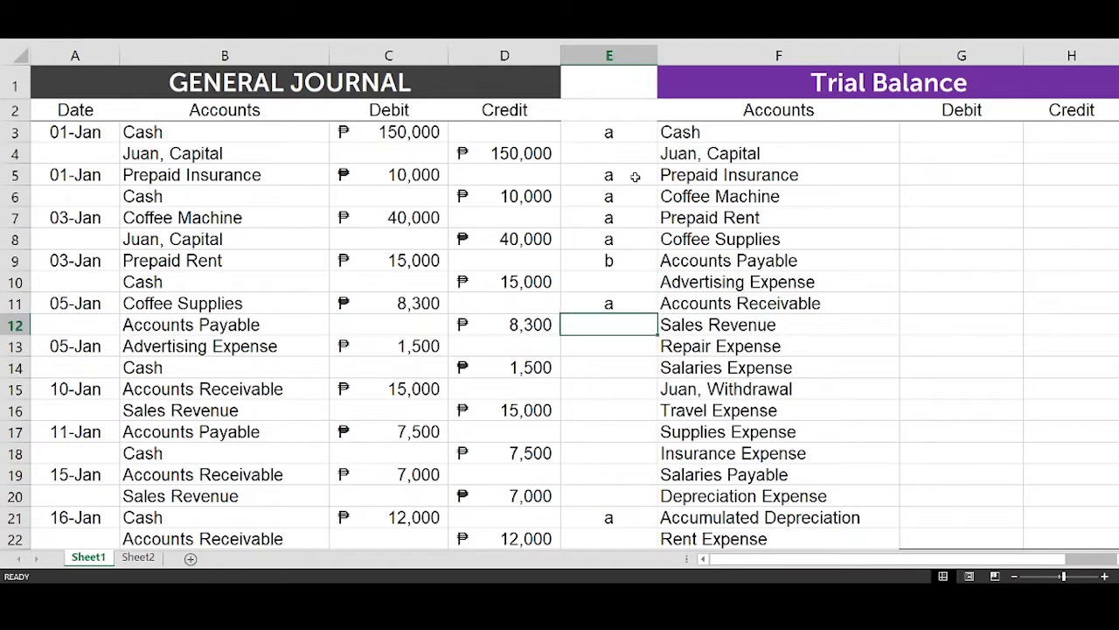
pyautogui.press('Down')
pyautogui.press('Down')
pyautogui.press('Down')
pyautogui.press('Down')
pyautogui.press('Down')
pyautogui.press('Down')
pyautogui.press('Down')
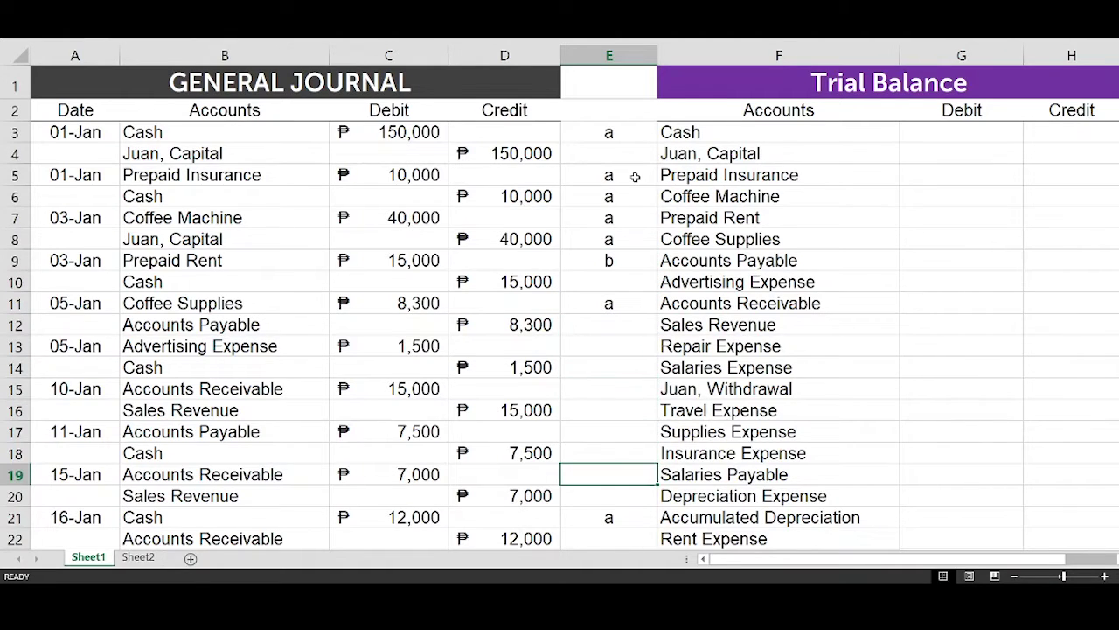
pyautogui.write('b')
pyautogui.press('Return')
# Step: Check the uncoded trial balance accounts between Sales Revenue and the end of the list for any remaining liabilities
pyautogui.press('Down')
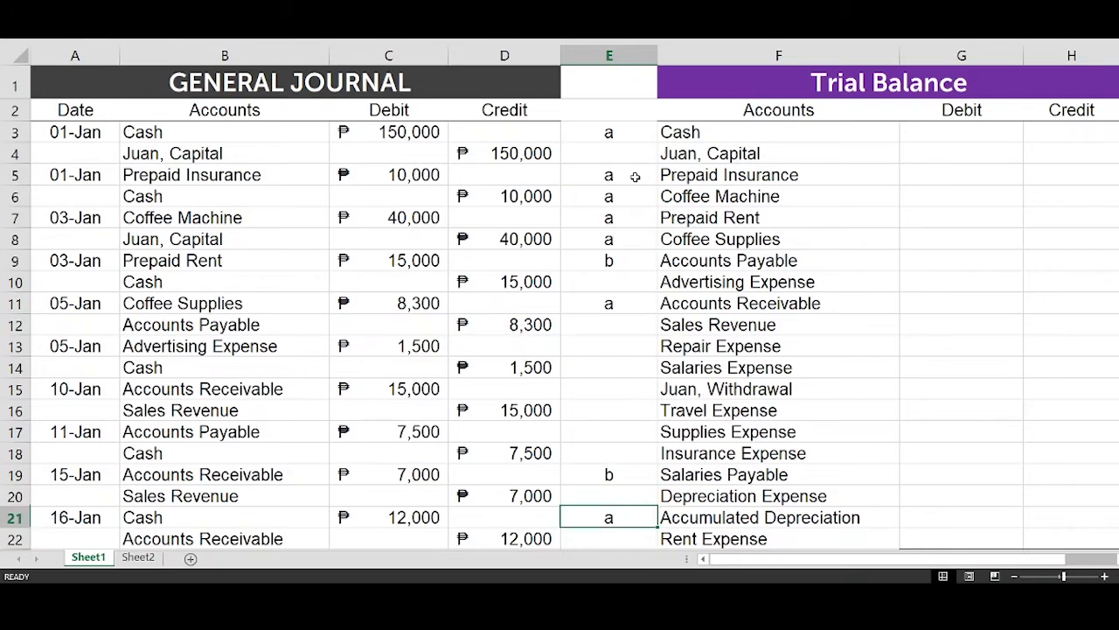
pyautogui.press('Down')
pyautogui.press('Down')
pyautogui.press('Down')
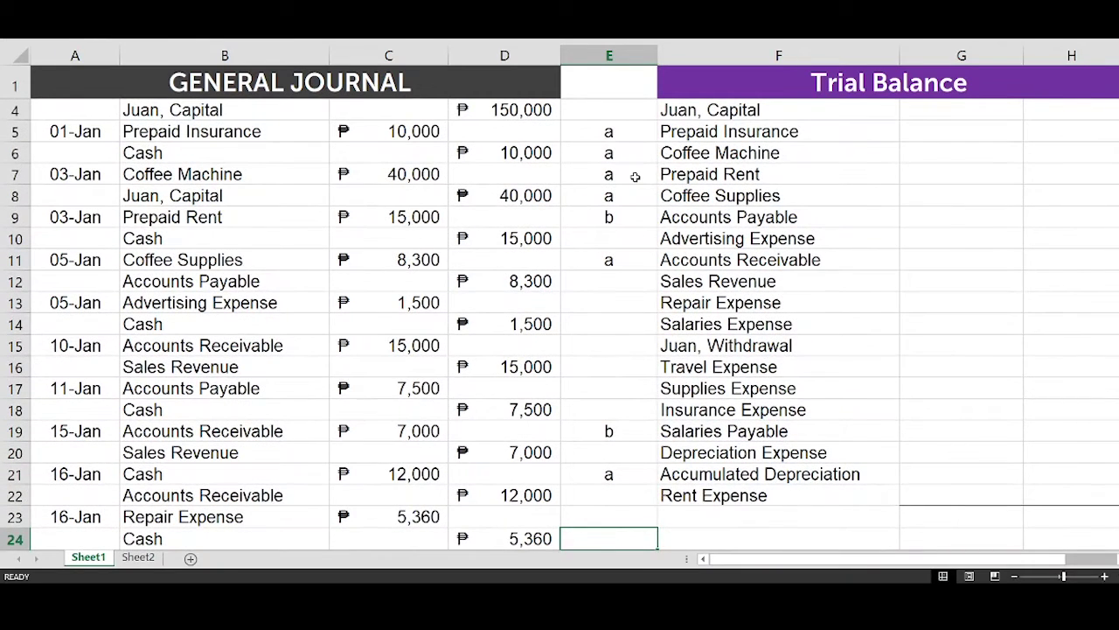
pyautogui.press('Up')
pyautogui.press('Up')
pyautogui.press('Up')
pyautogui.press('Up')
pyautogui.press('Up')
pyautogui.press('Up')
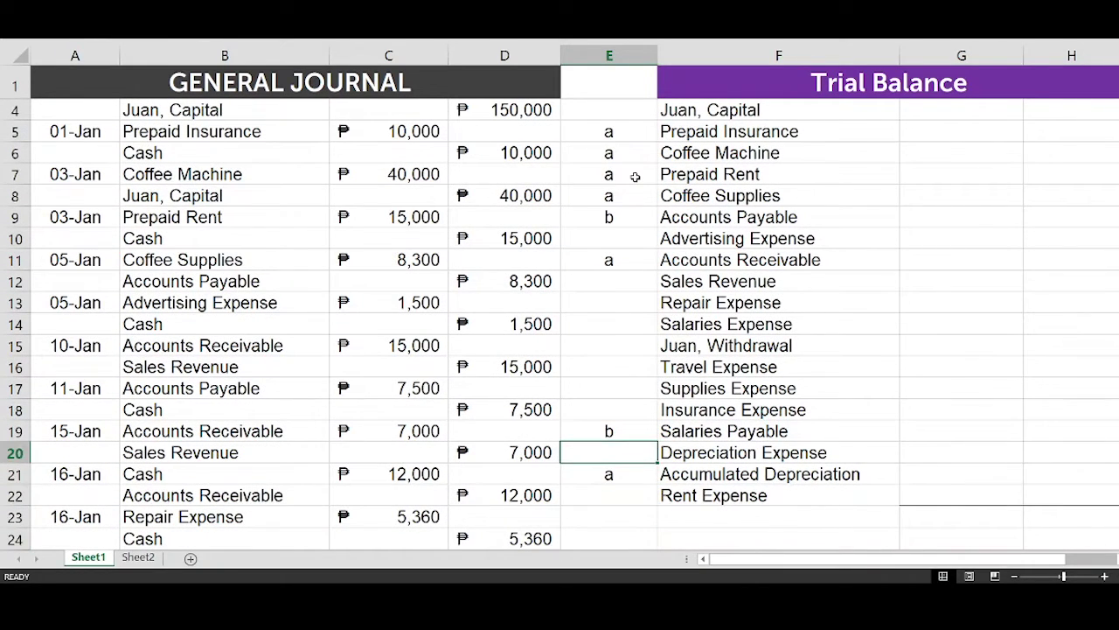
pyautogui.press('Up')
pyautogui.press('Up')
pyautogui.press('Up')
pyautogui.press('Up')
pyautogui.press('Up')
pyautogui.press('Up')
pyautogui.press('Up')
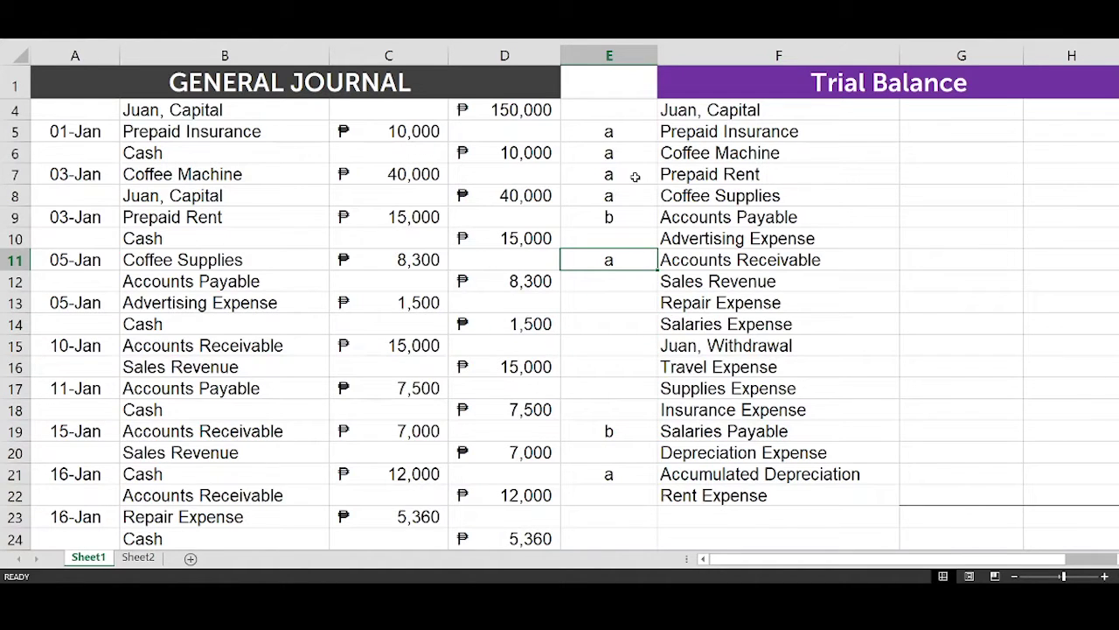
pyautogui.press('Down')
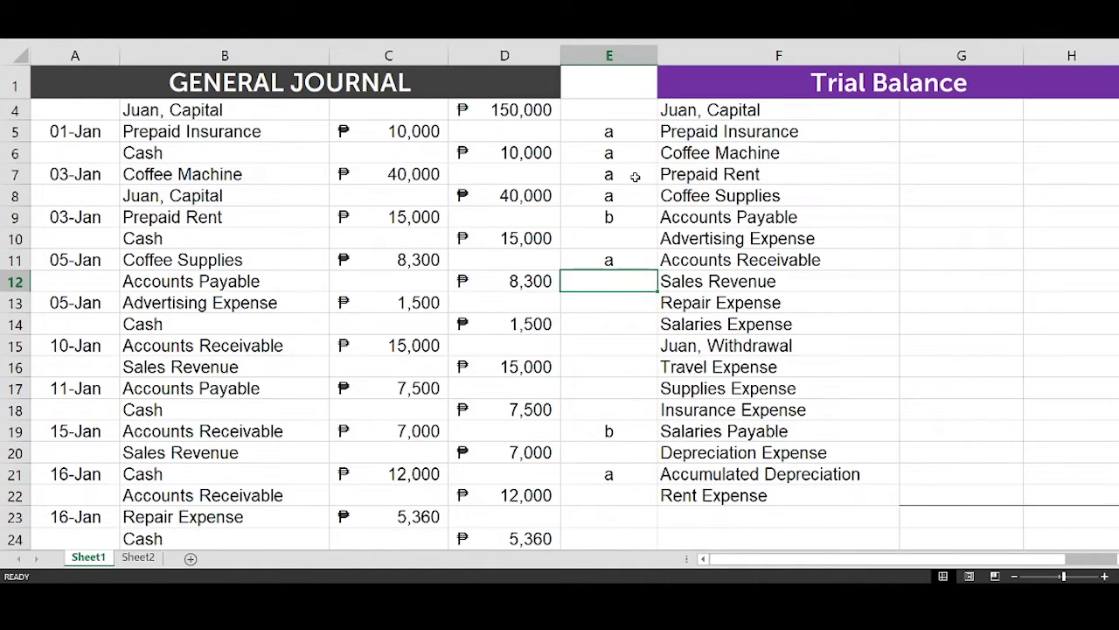
# Step: Code the owner's Capital account with the letter c in cell E4
pyautogui.press('Up')
pyautogui.press('Up')
pyautogui.press('Up')
pyautogui.press('Up')
pyautogui.press('Up')
pyautogui.press('Up')
pyautogui.press('Up')
pyautogui.press('Up')
pyautogui.press('Up')
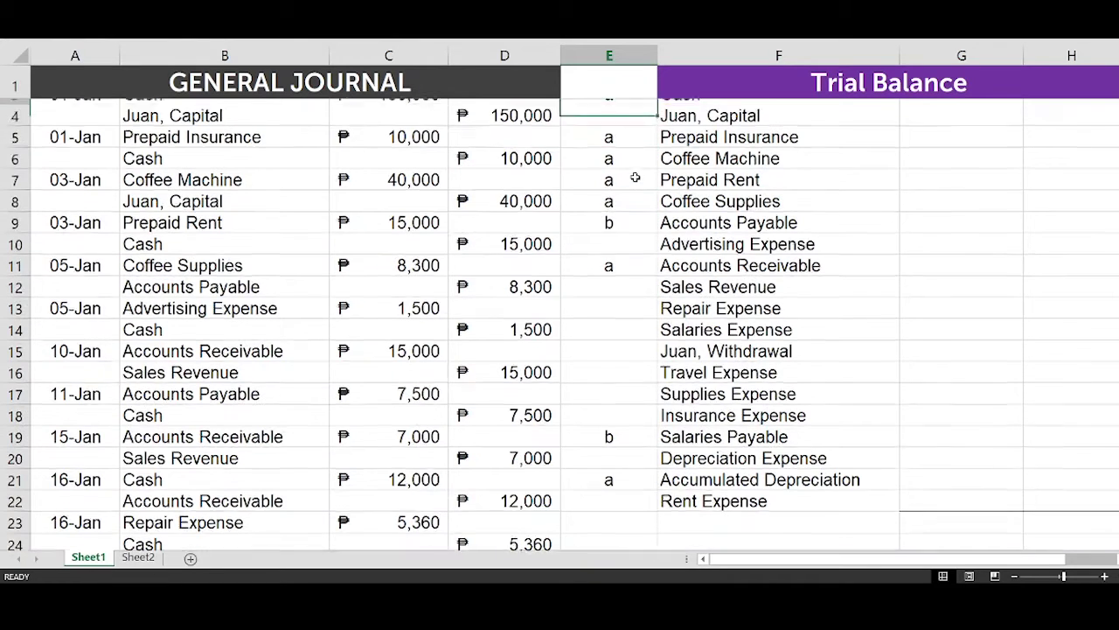
pyautogui.press('Up')
pyautogui.press('Up')
pyautogui.press('Down')
pyautogui.press('Down')
pyautogui.press('Down')
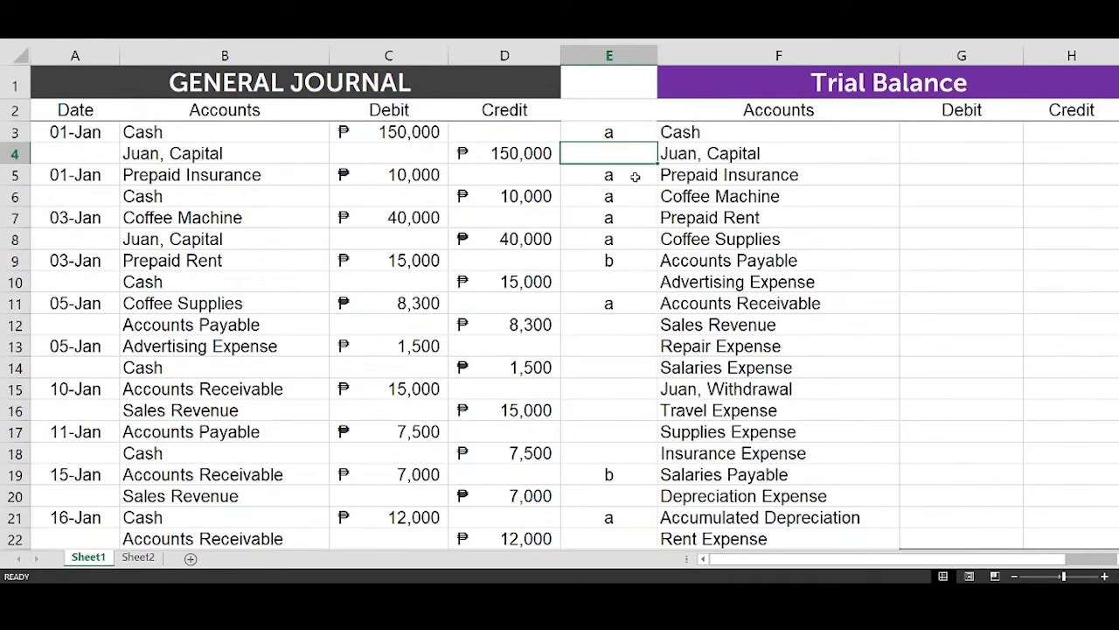
pyautogui.write('c')
pyautogui.press('Return')
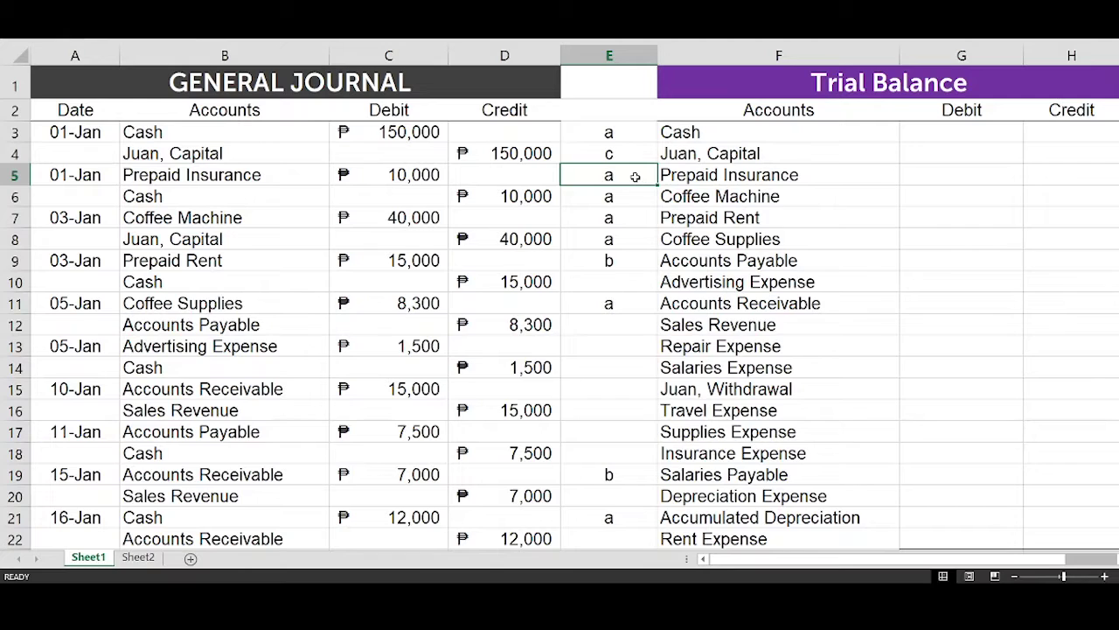
# Step: Code the owner's Withdrawal account with the letter c in cell E15
pyautogui.press('Down')
pyautogui.press('Down')
pyautogui.press('Down')
pyautogui.press('Down')
pyautogui.press('Down')
pyautogui.press('Down')
pyautogui.press('Down')
pyautogui.press('Down')
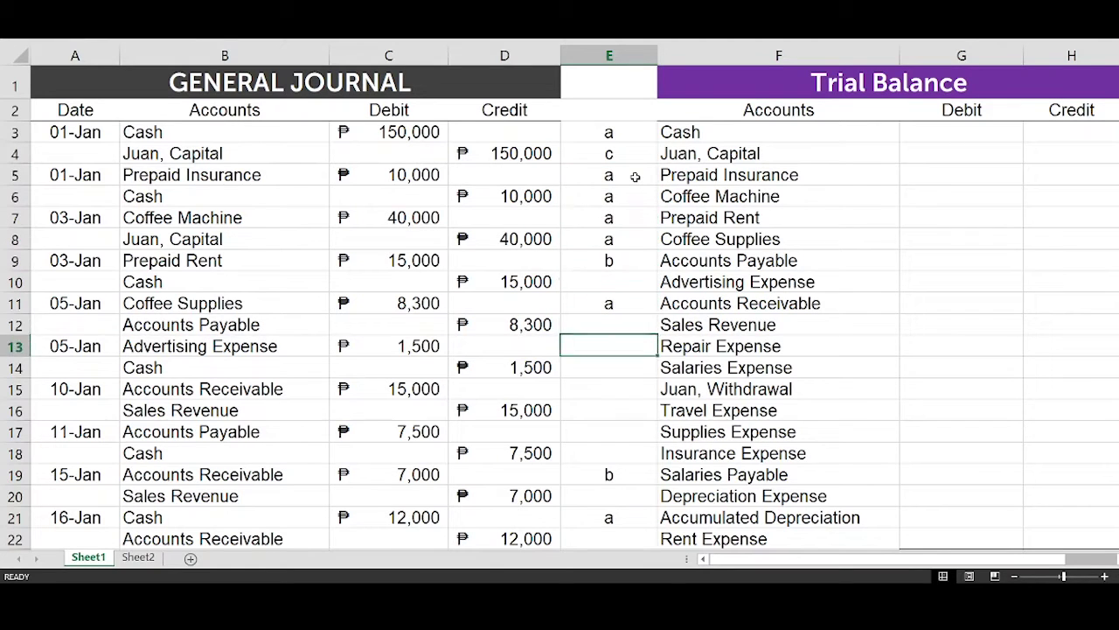
pyautogui.press('Down')
pyautogui.press('Down')
pyautogui.write('c')
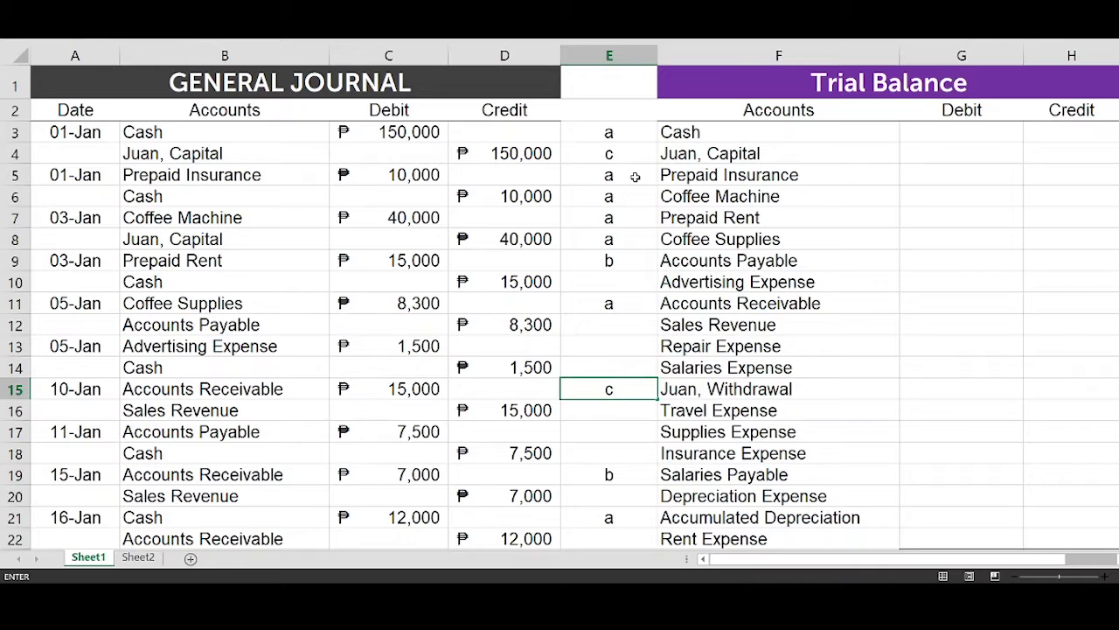
pyautogui.press('Return')
# Step: Code Sales Revenue with the letter d in cell E12
pyautogui.press('Up')
pyautogui.press('Up')
pyautogui.press('Up')
pyautogui.press('Up')
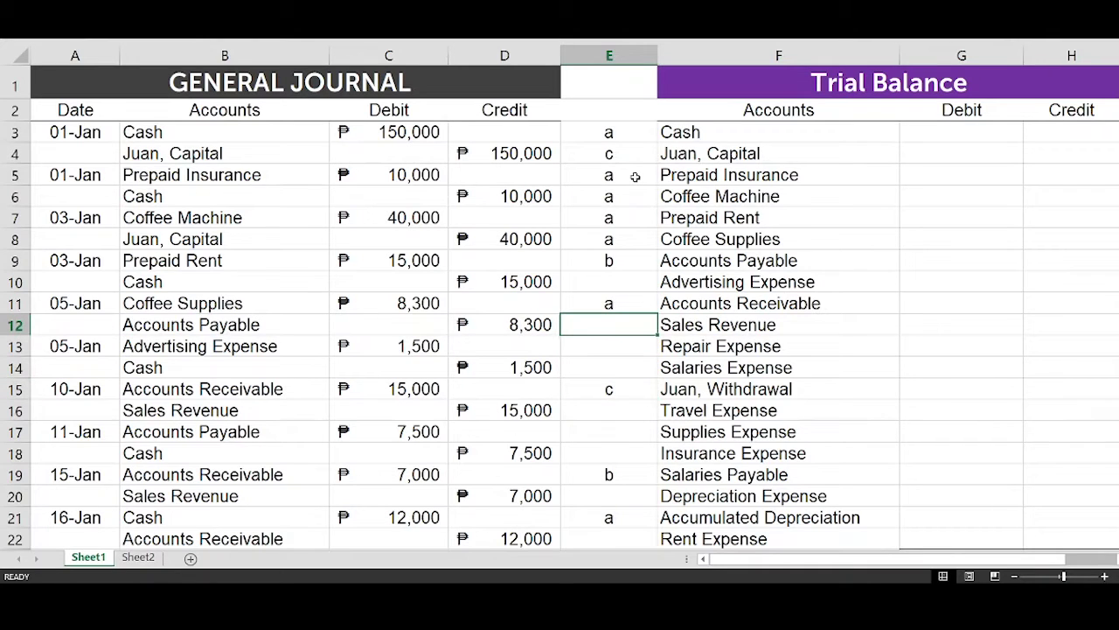
pyautogui.write('d')
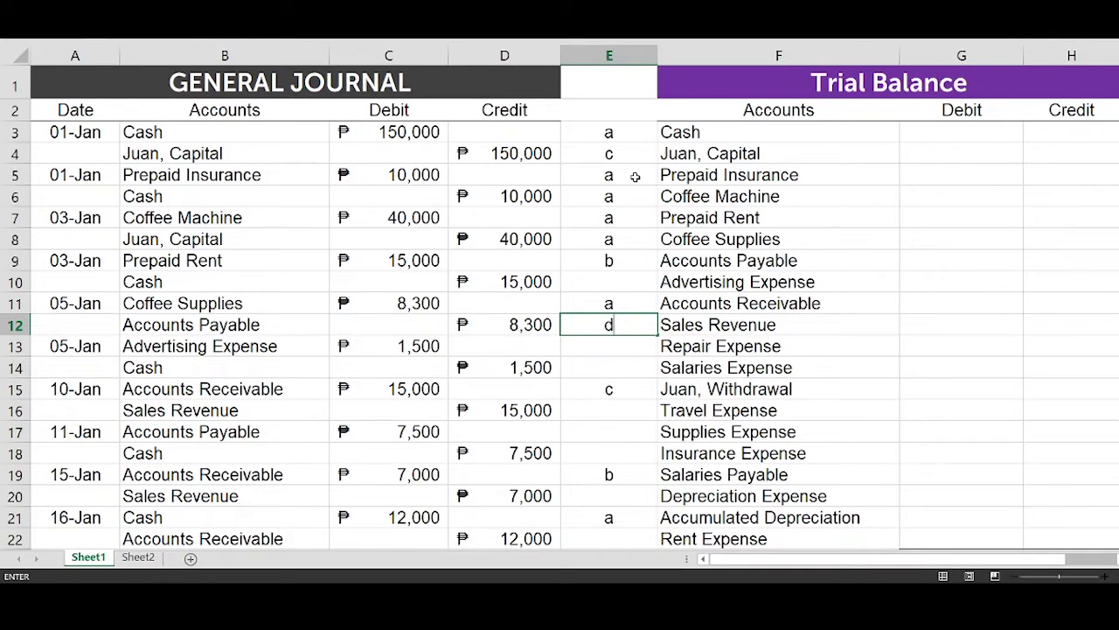
pyautogui.press('Return')
# Step: Code Rent Expense with the letter e in cell E22
pyautogui.press('Down')
pyautogui.press('Down')
pyautogui.press('Down')
pyautogui.press('Down')
pyautogui.press('Down')
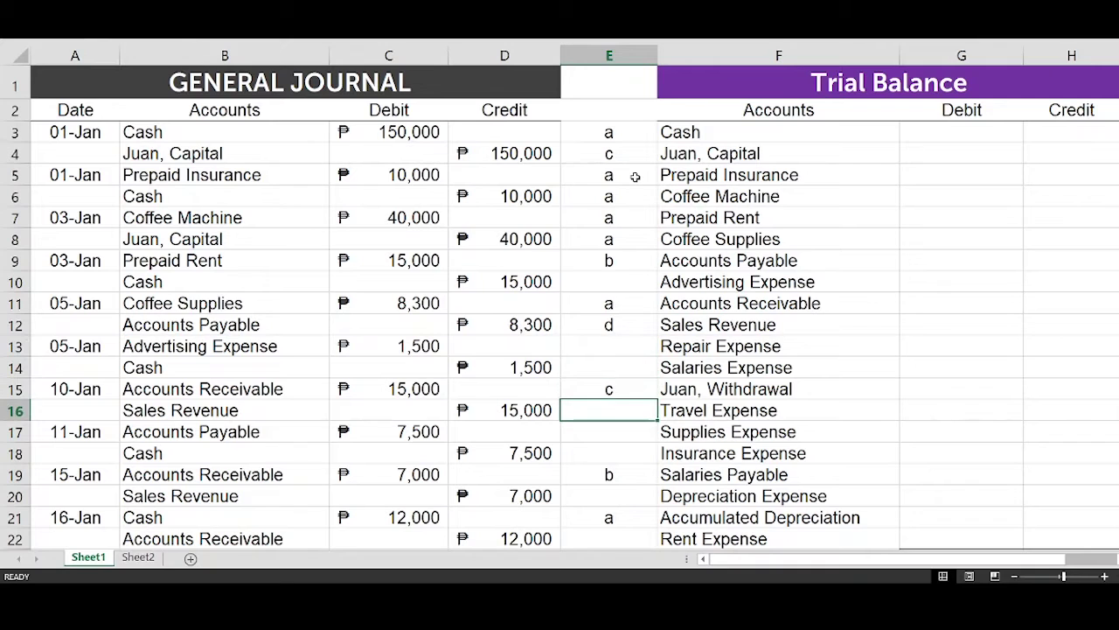
pyautogui.press('Down')
pyautogui.press('Down')
pyautogui.press('Down')
pyautogui.press('Down')
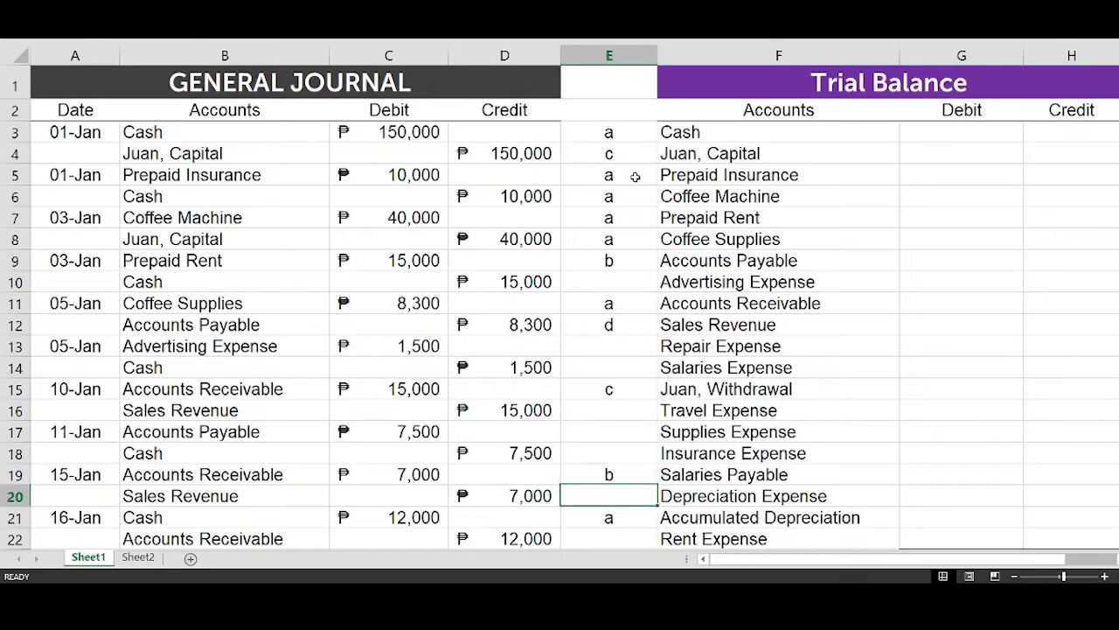
pyautogui.write('e')
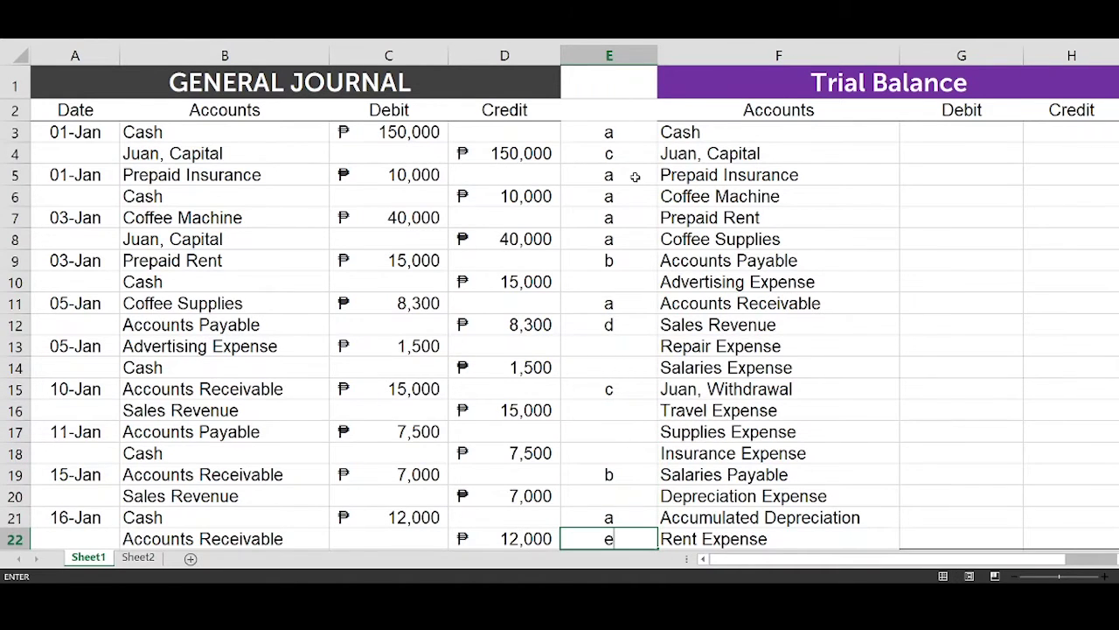
pyautogui.press('Return')
# Step: Code Depreciation Expense with the letter e in cell E20
pyautogui.press('Up')
pyautogui.press('Up')
pyautogui.press('Up')
pyautogui.write('e')
pyautogui.press('Return')
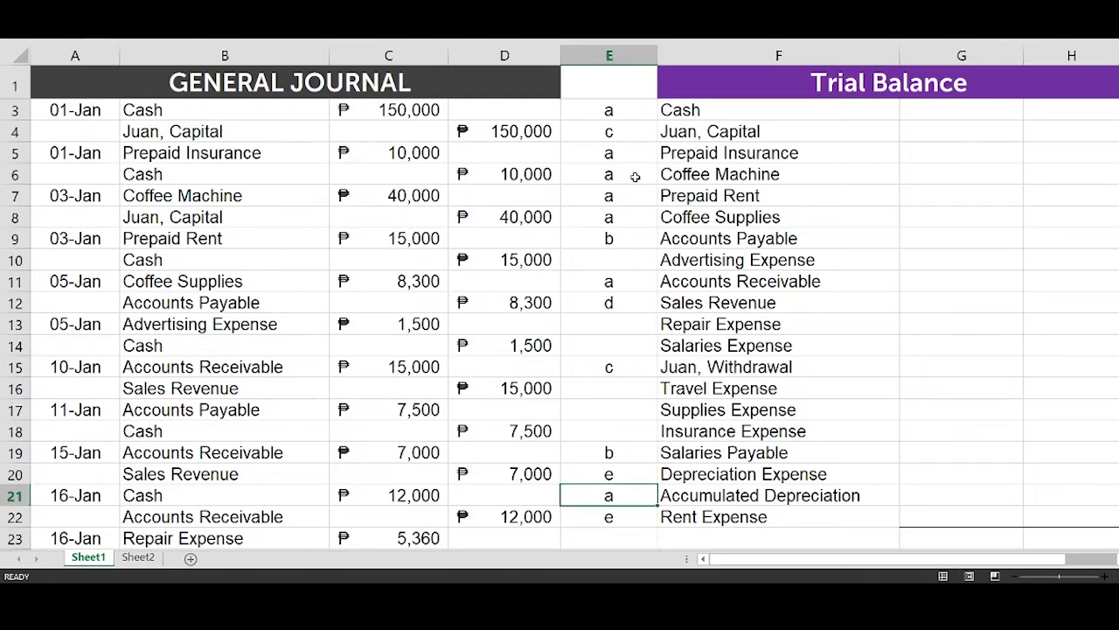
# Step: Code Advertising Expense with the letter e in cell E10
pyautogui.press('Up')
pyautogui.press('Up')
pyautogui.press('Up')
pyautogui.press('Up')
pyautogui.press('Up')
pyautogui.press('Up')
pyautogui.press('Up')
pyautogui.press('Up')
pyautogui.press('Up')
pyautogui.press('Up')
pyautogui.press('Up')
pyautogui.write('e')
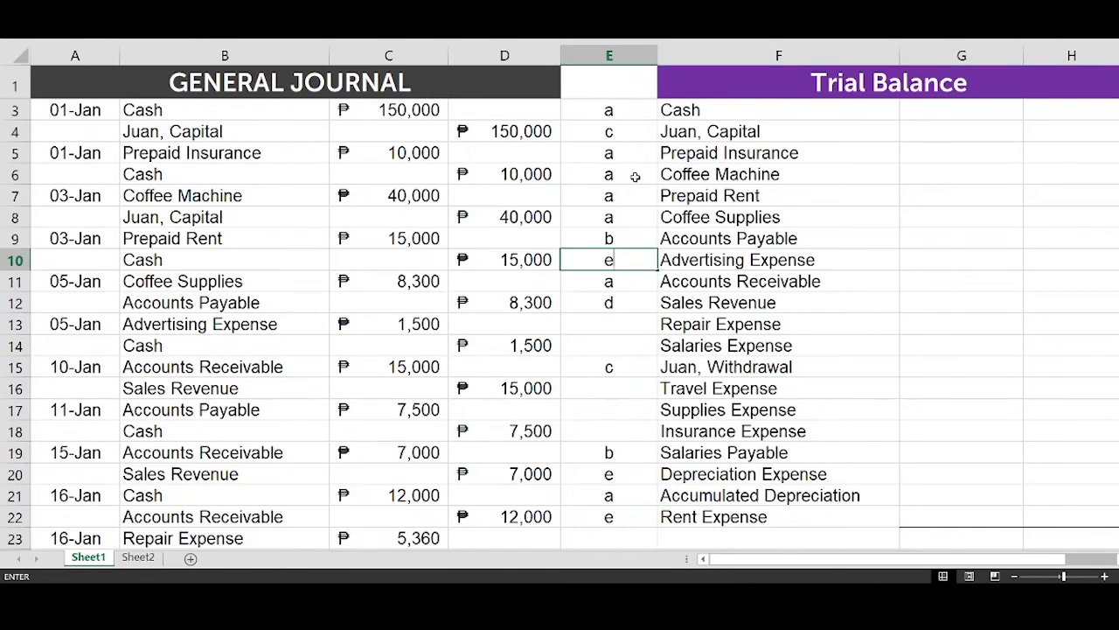
pyautogui.press('Return')
# Step: Code Repair Expense and Salaries Expense with the letter e in cells E13 and E14
pyautogui.press('Down')
pyautogui.press('Down')
pyautogui.write('e')
pyautogui.press('Return')
pyautogui.write('e')
pyautogui.press('Return')
# Step: Code Travel Expense, Supplies Expense and Insurance Expense with the letter e in cells E16 to E18
pyautogui.press('Down')
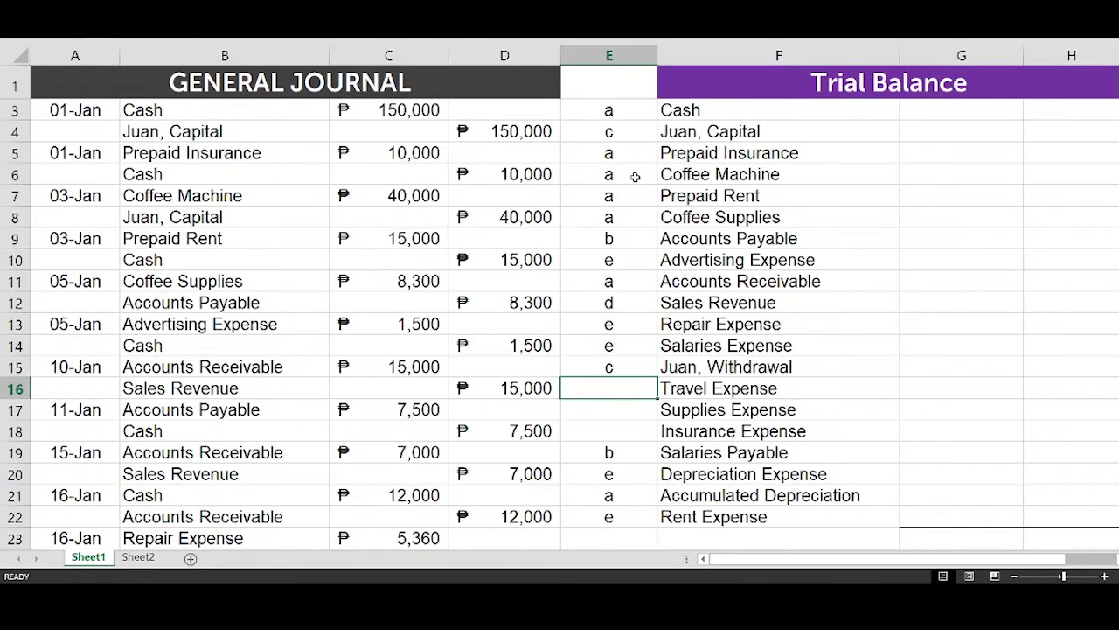
pyautogui.write('e')
pyautogui.press('Return')
pyautogui.write('e')
pyautogui.press('Return')
pyautogui.write('e')
pyautogui.press('Return')
# Step: Sort the codes and account names in E3:F22 by the values in column E, from A to Z
pyautogui.scroll(1, 636, 177)
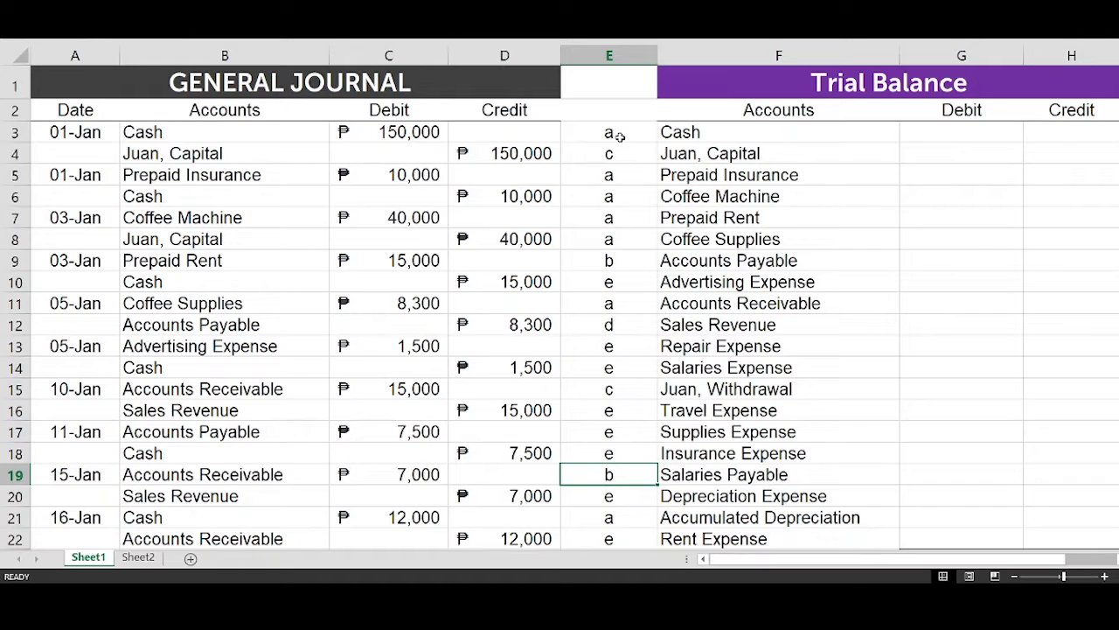
pyautogui.moveTo(618, 135); pyautogui.dragTo(781, 192)
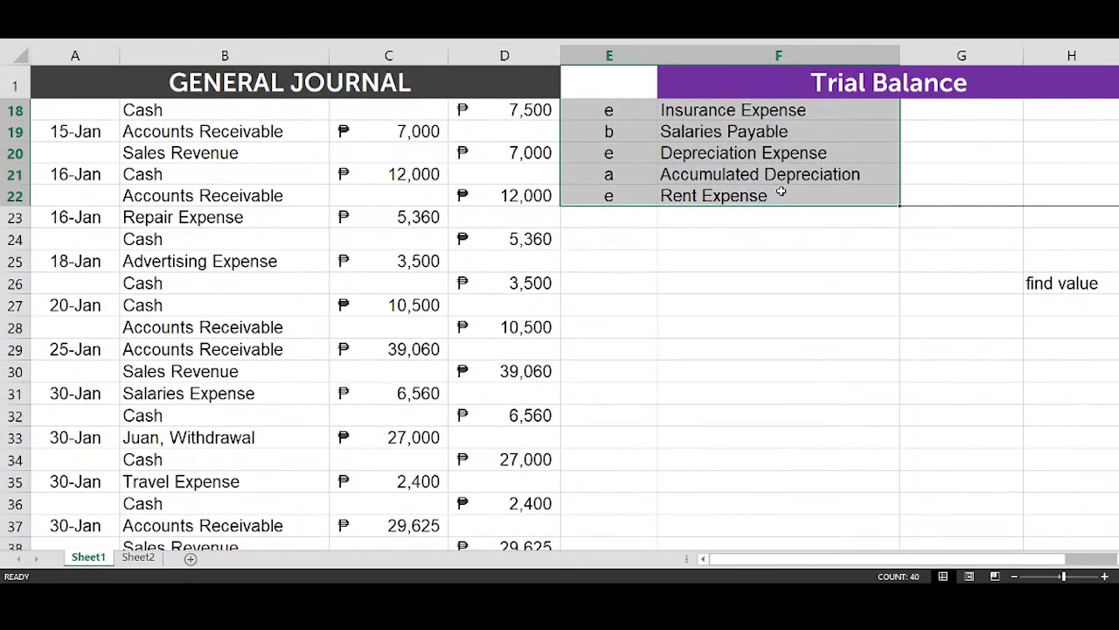
pyautogui.scroll(5, 781, 192)
pyautogui.hotkey('alt', 'a')
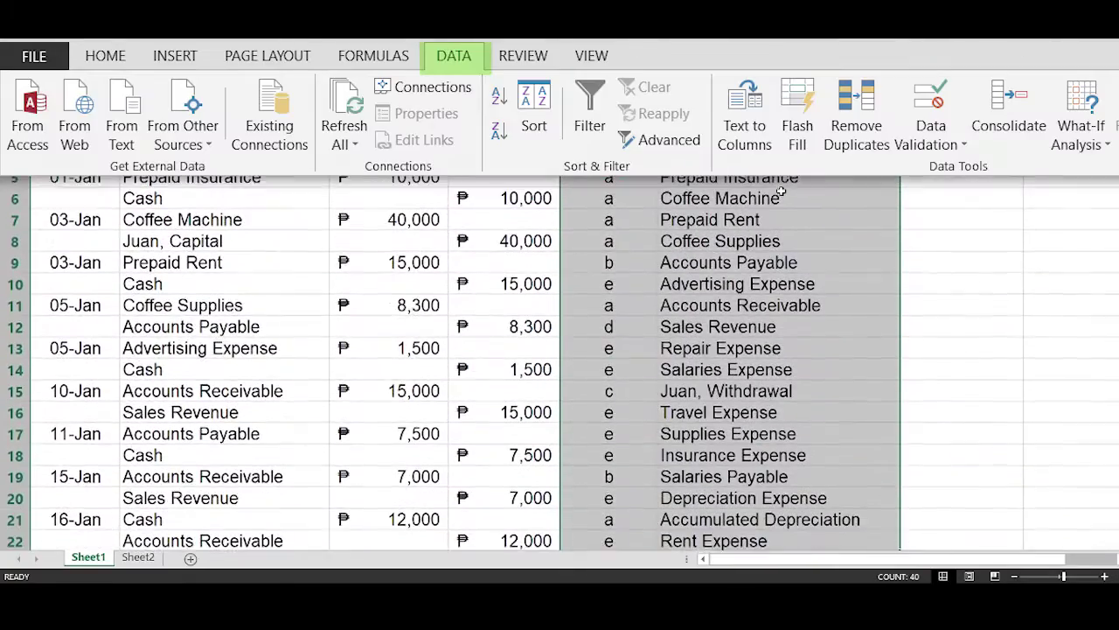
pyautogui.press('s')
pyautogui.press('s')
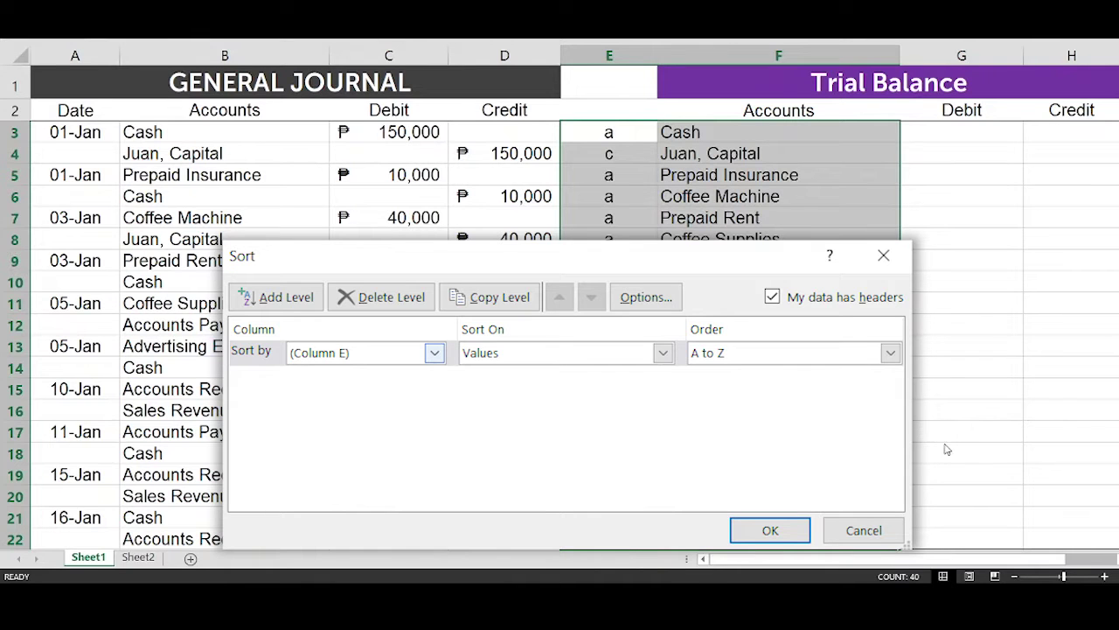
pyautogui.press('Return')
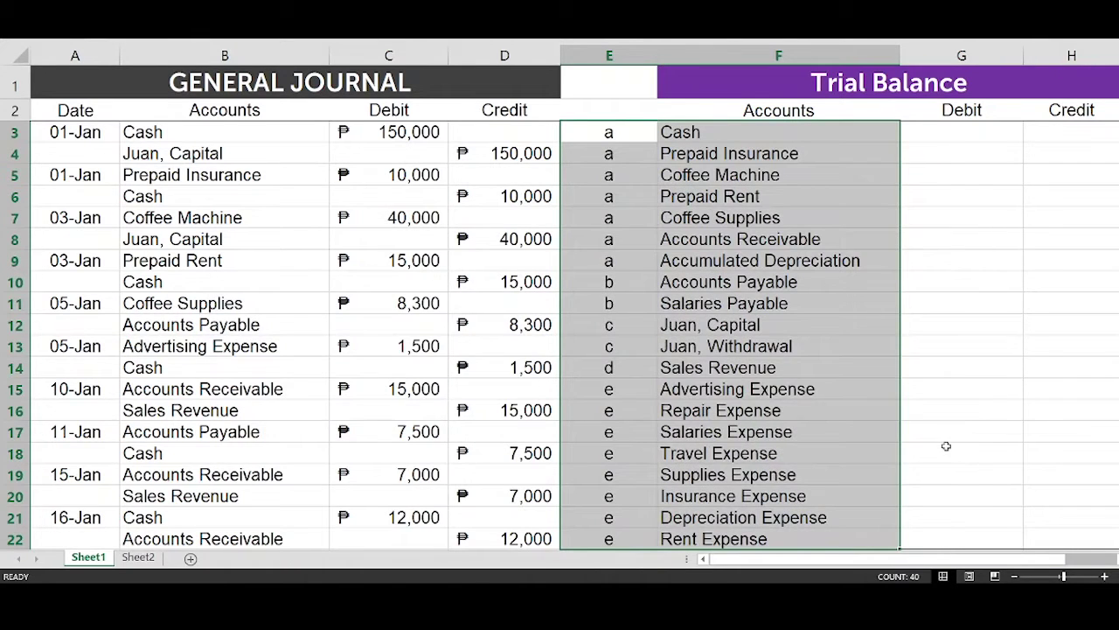
# Step: Delete all the sorting letters from E3:E22
pyautogui.click(803, 256)
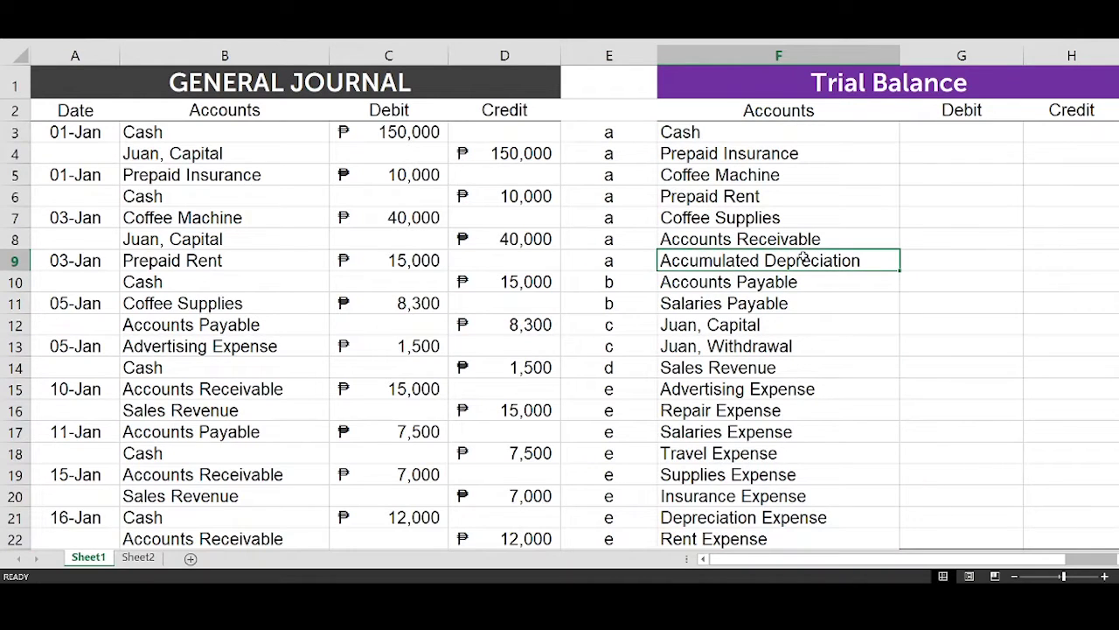
pyautogui.press('Left')
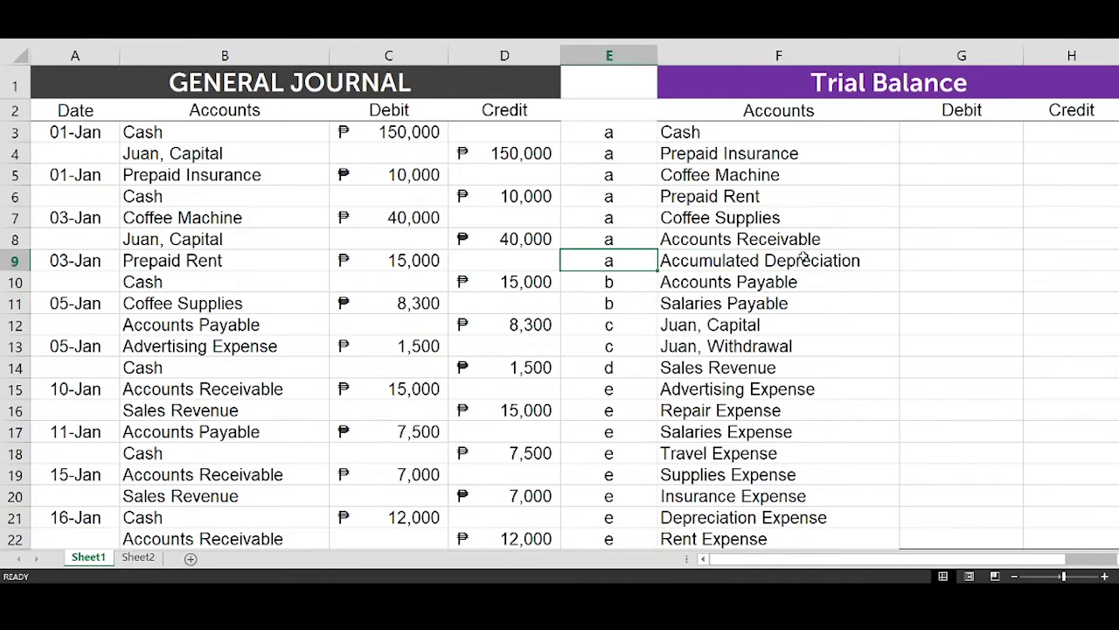
pyautogui.hotkey('ctrl', 'Up')
pyautogui.hotkey('ctrl', 'shift', 'Down')
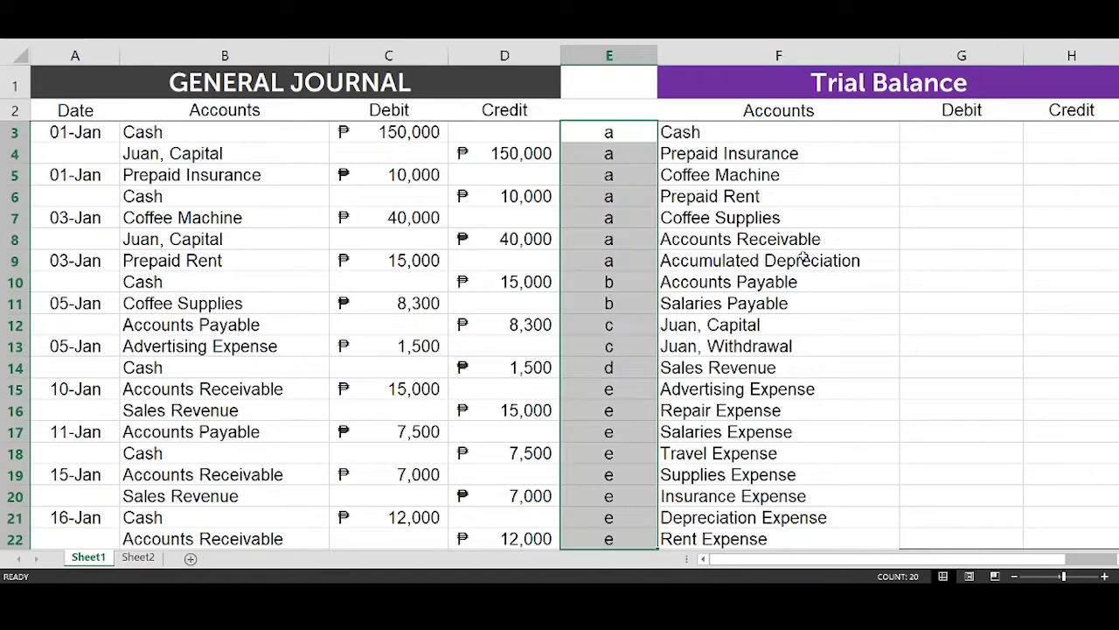
pyautogui.press('Delete')
# Step: Begin the Cash debit formula in G3 with =sumif(B:B,F3,C:C)- to total the journal's debits for that account
pyautogui.click(750, 88)
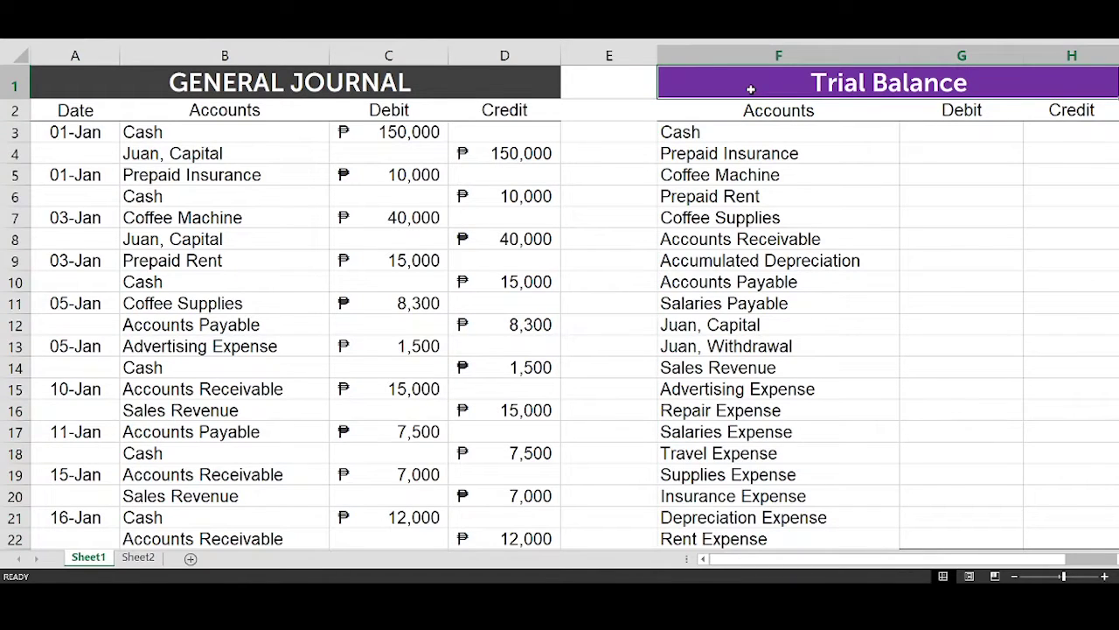
pyautogui.press('Down')
pyautogui.press('Down')
pyautogui.press('Right')
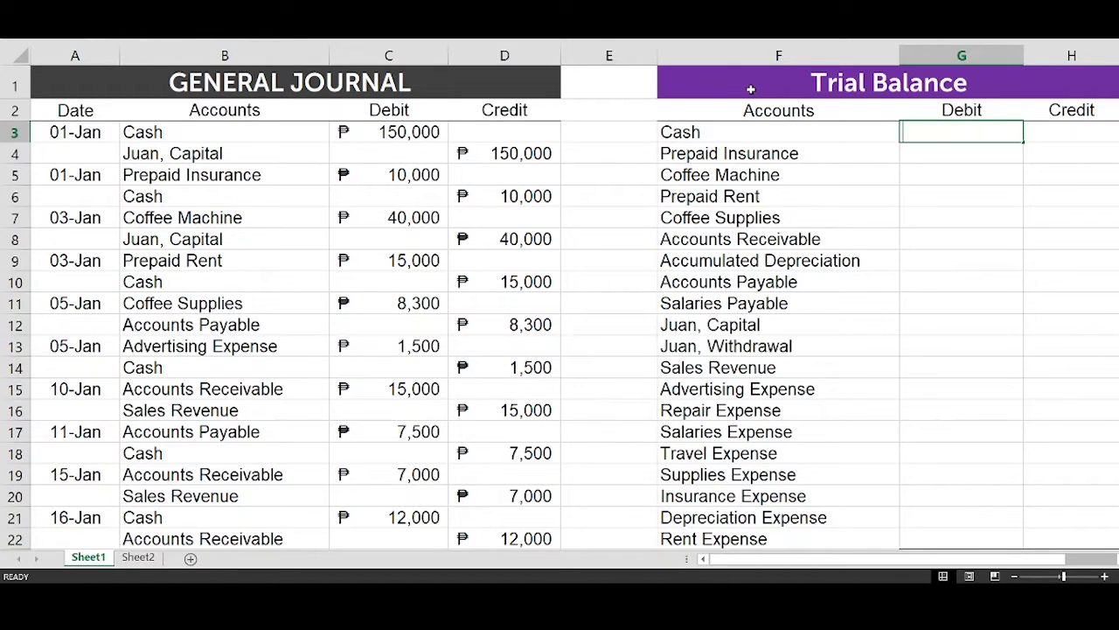
pyautogui.write('=sumif')
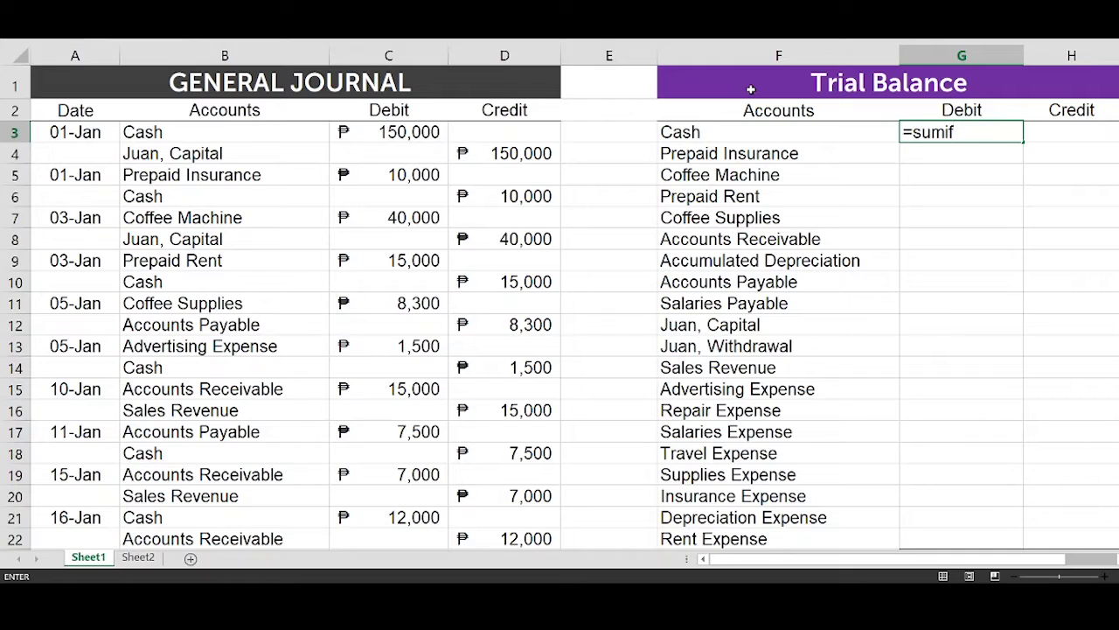
pyautogui.write('(')
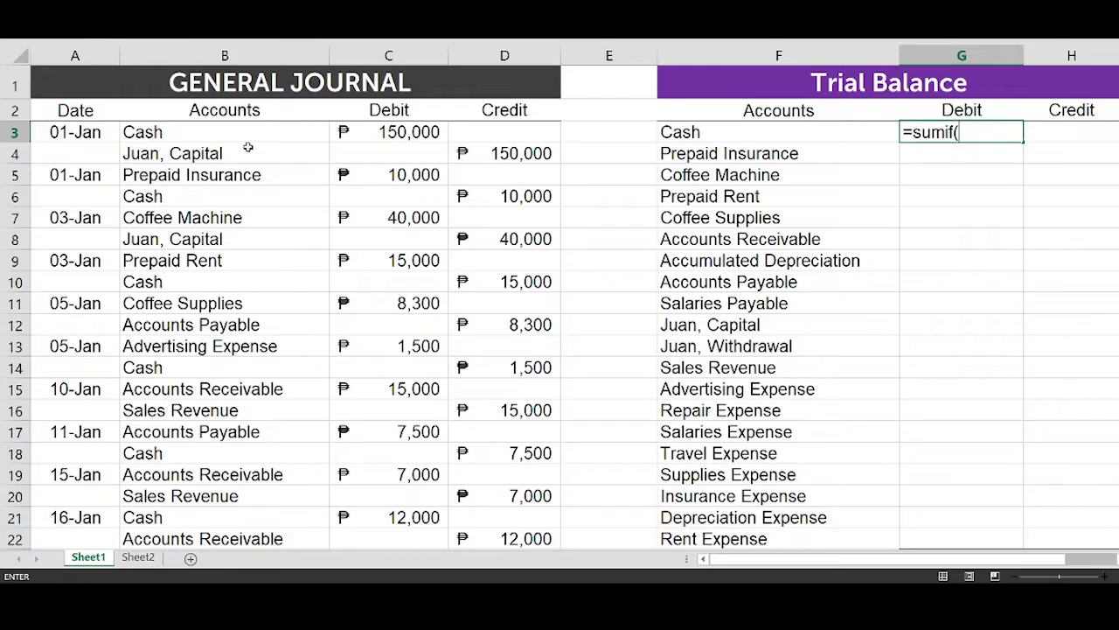
pyautogui.click(260, 51)
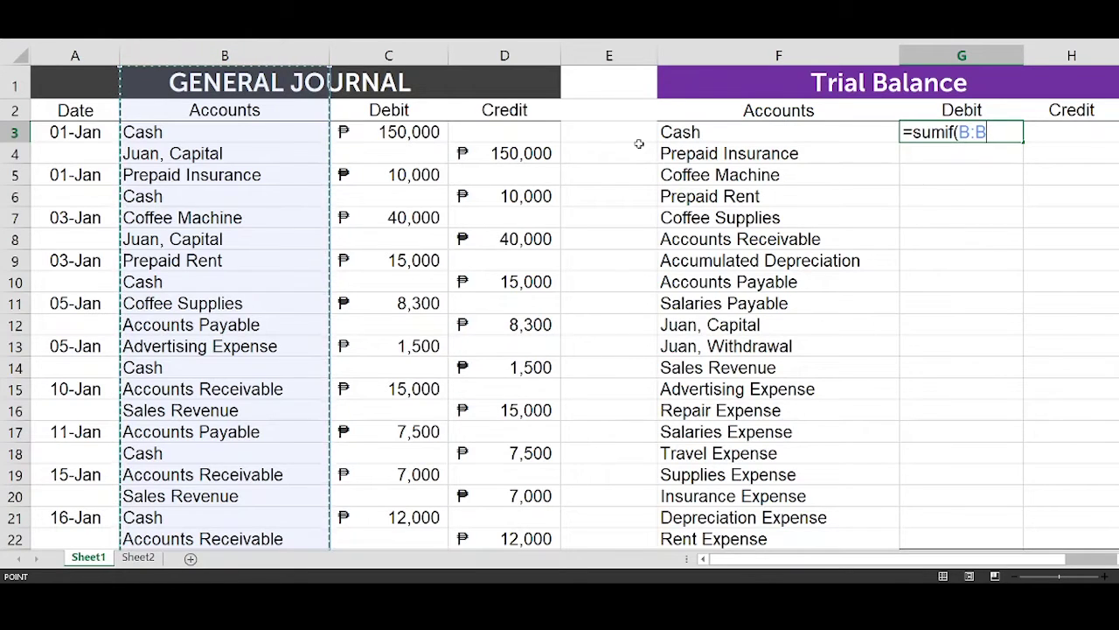
pyautogui.write(',')
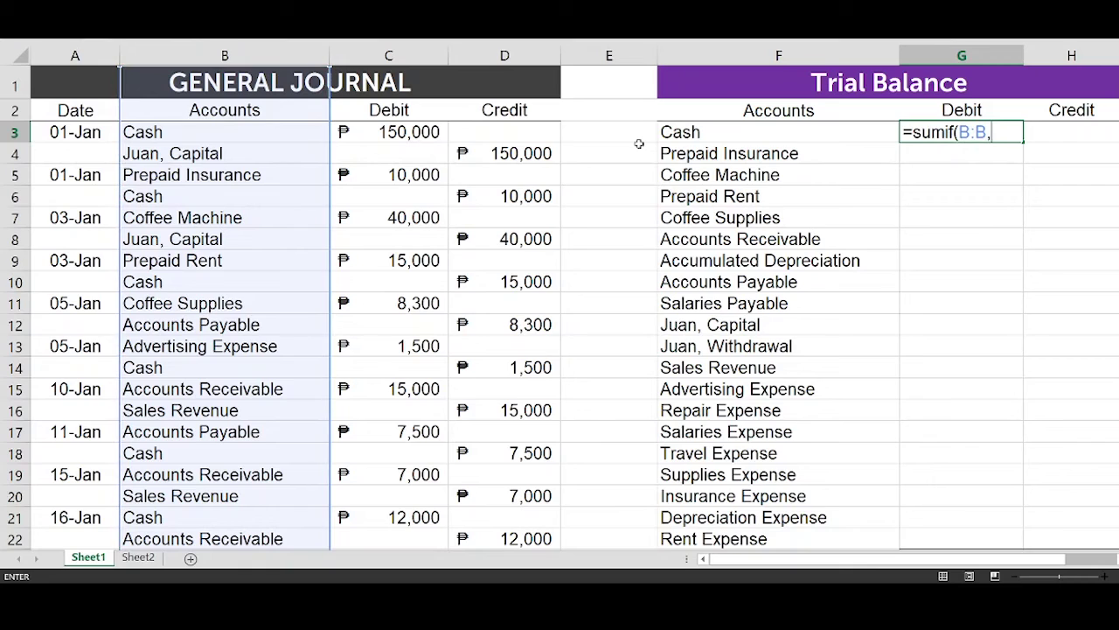
pyautogui.click(820, 132)
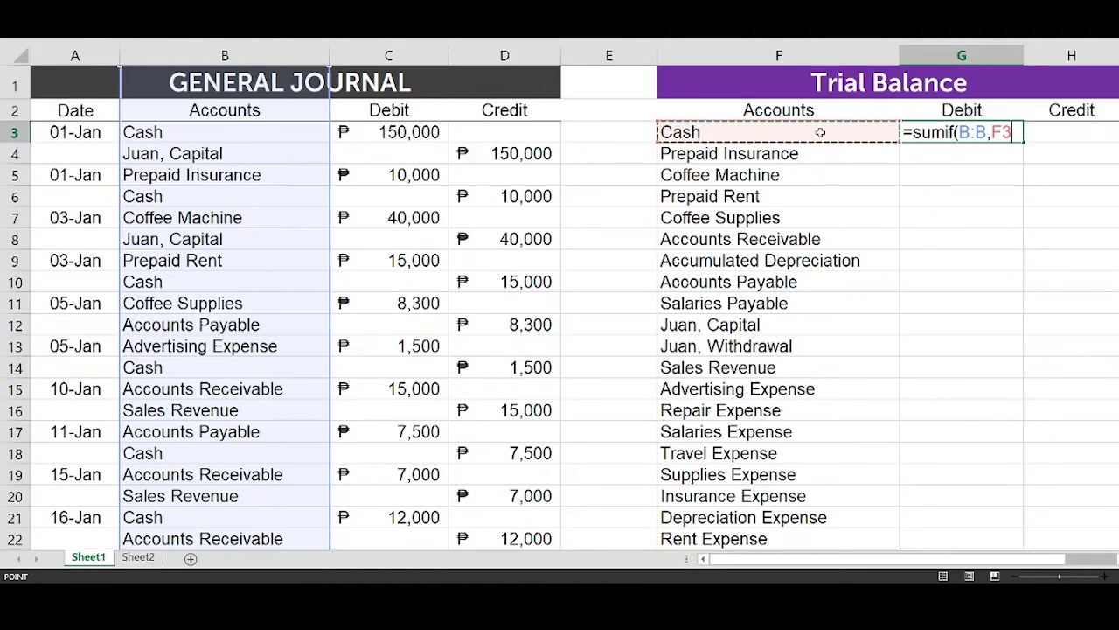
pyautogui.write(',')
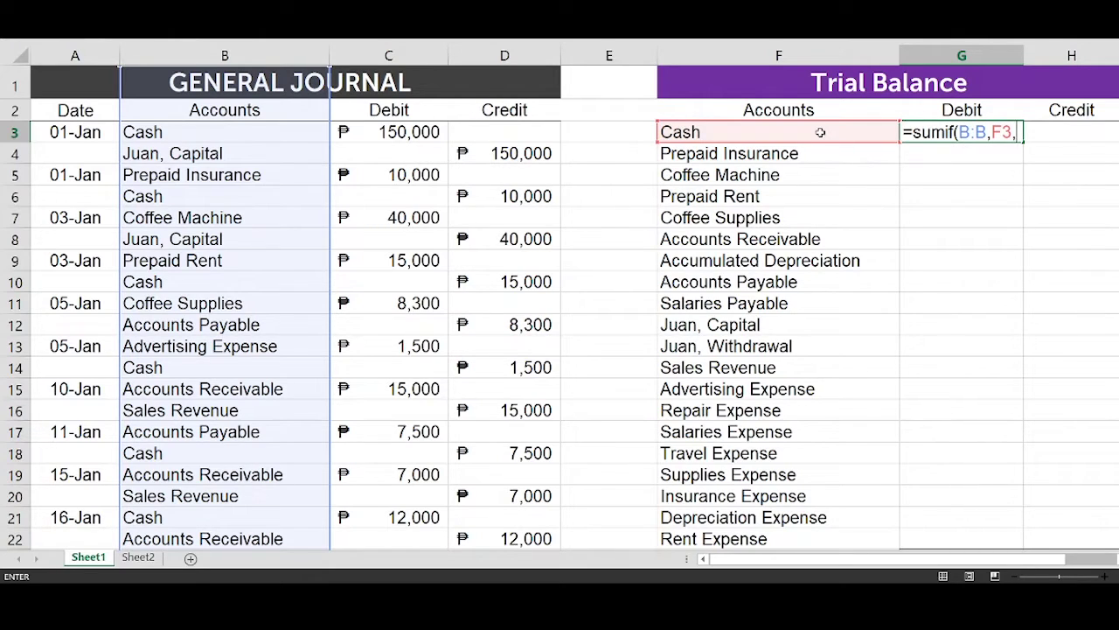
pyautogui.click(412, 55)
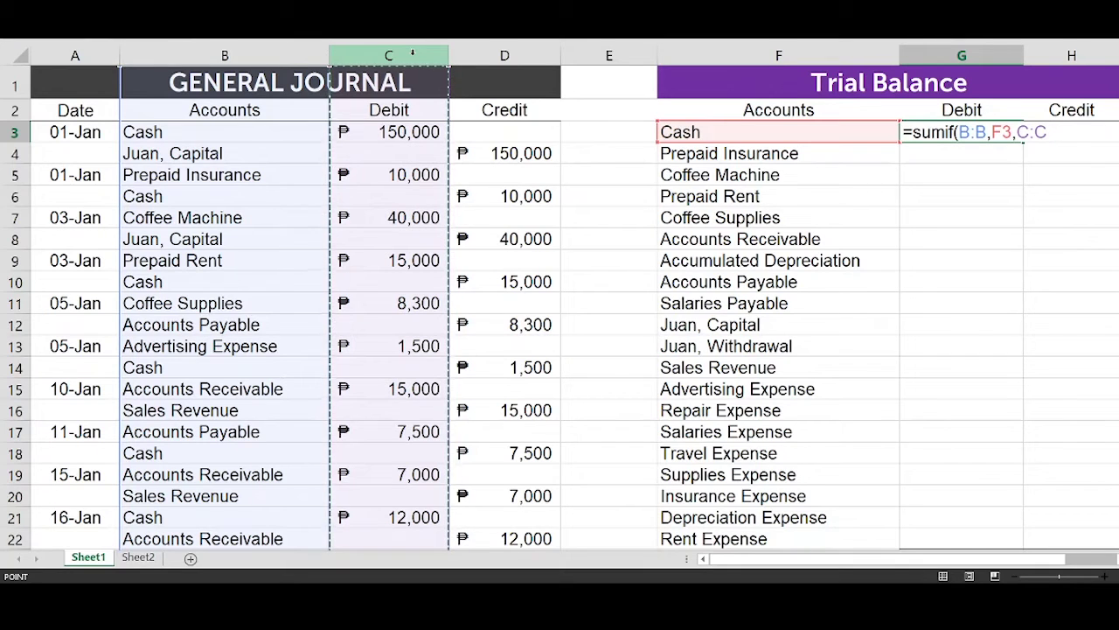
pyautogui.write(')-')
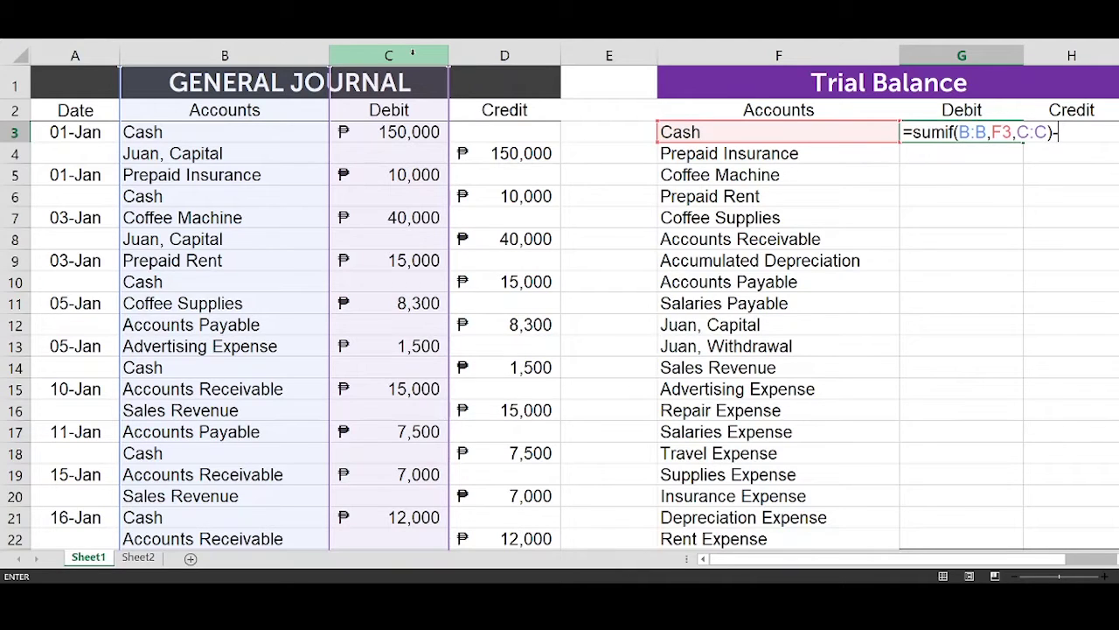
# Step: Complete the G3 formula by subtracting the account's journal credits with sumif(B:B,F3,D:D)
pyautogui.write('sumif(')
pyautogui.click(287, 51)
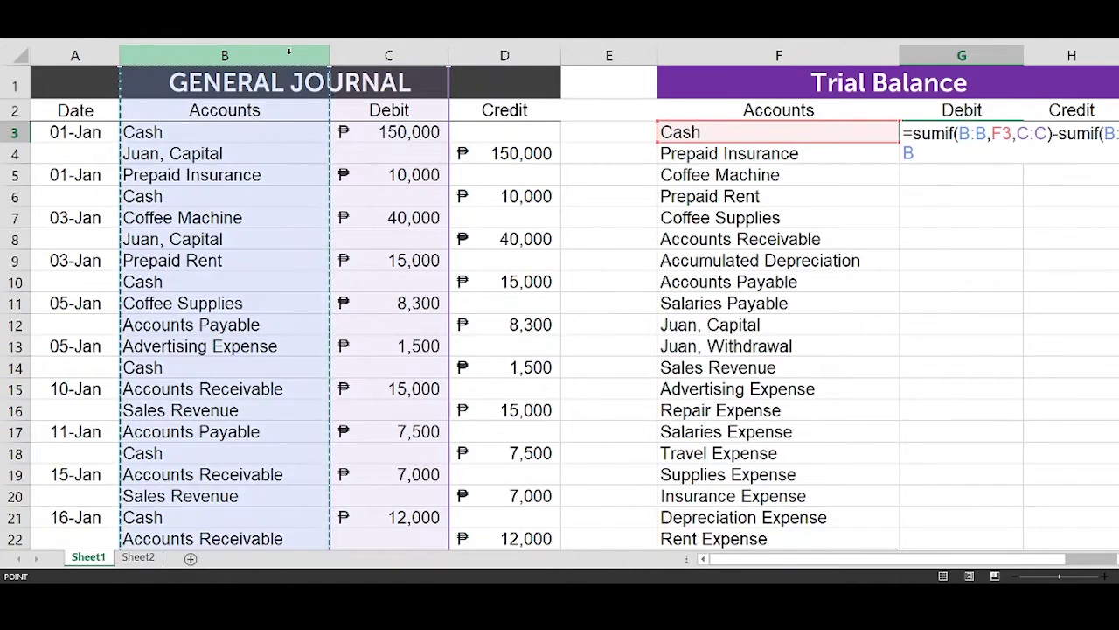
pyautogui.write(',')
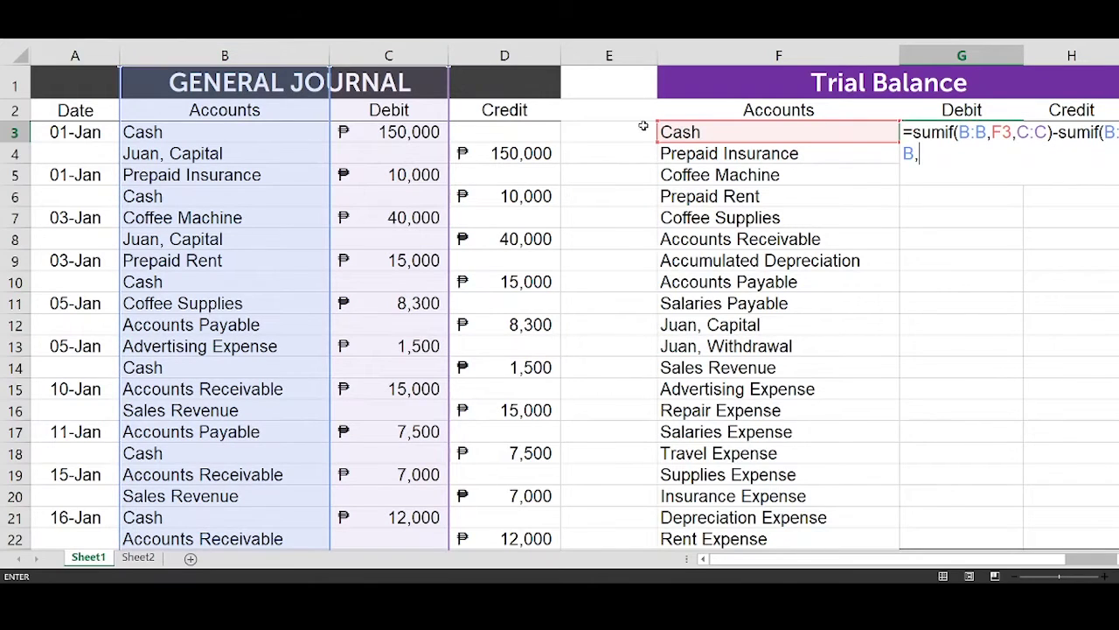
pyautogui.click(740, 131)
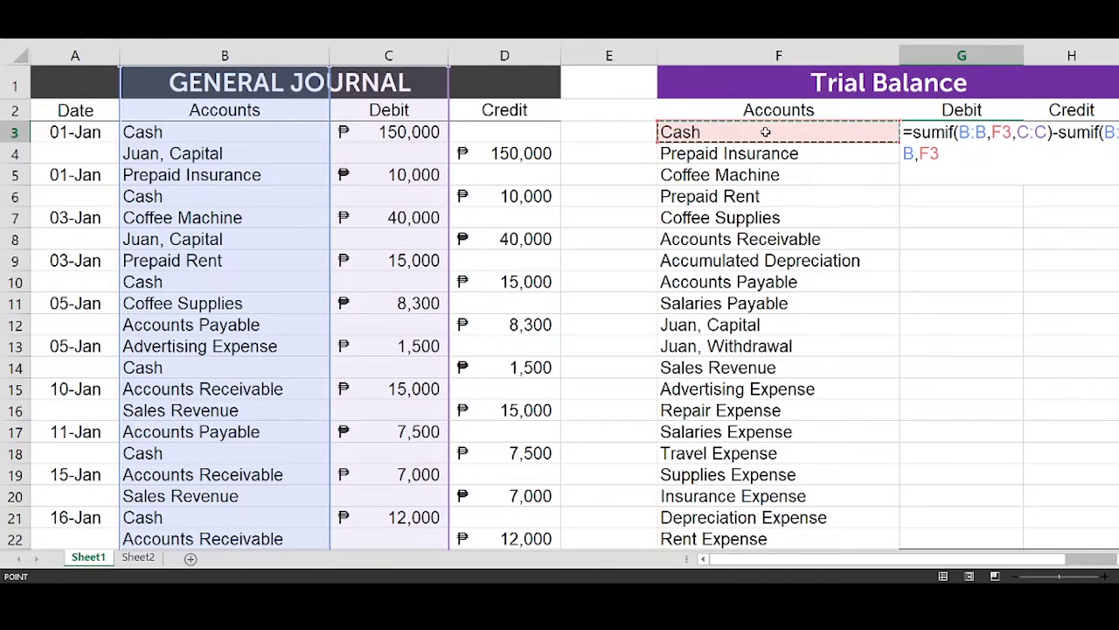
pyautogui.write(',')
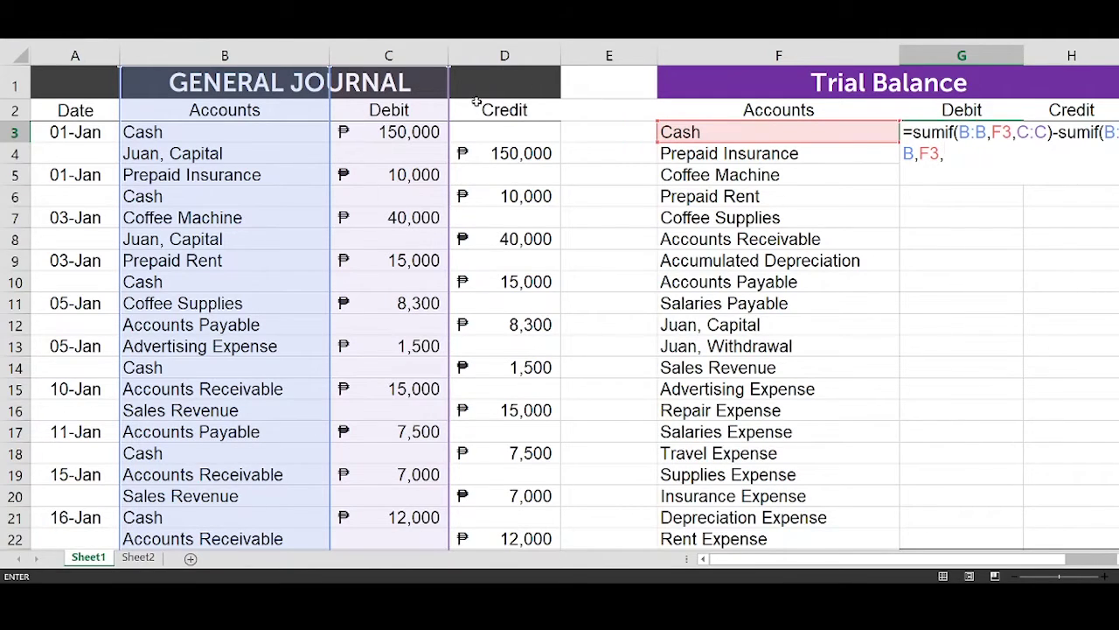
pyautogui.click(522, 53)
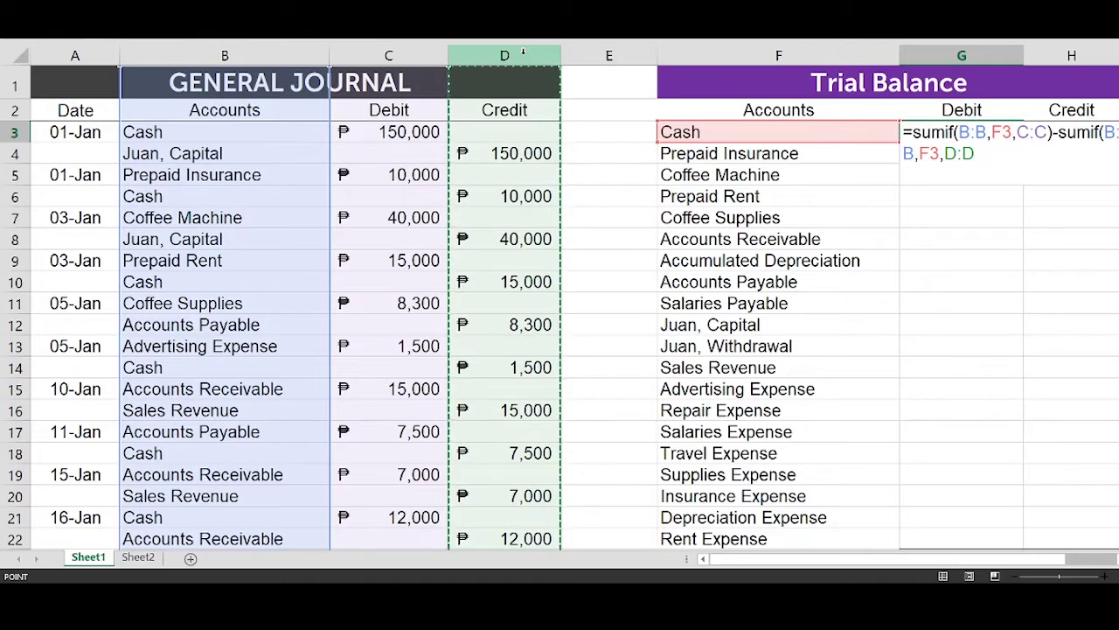
pyautogui.write(')')
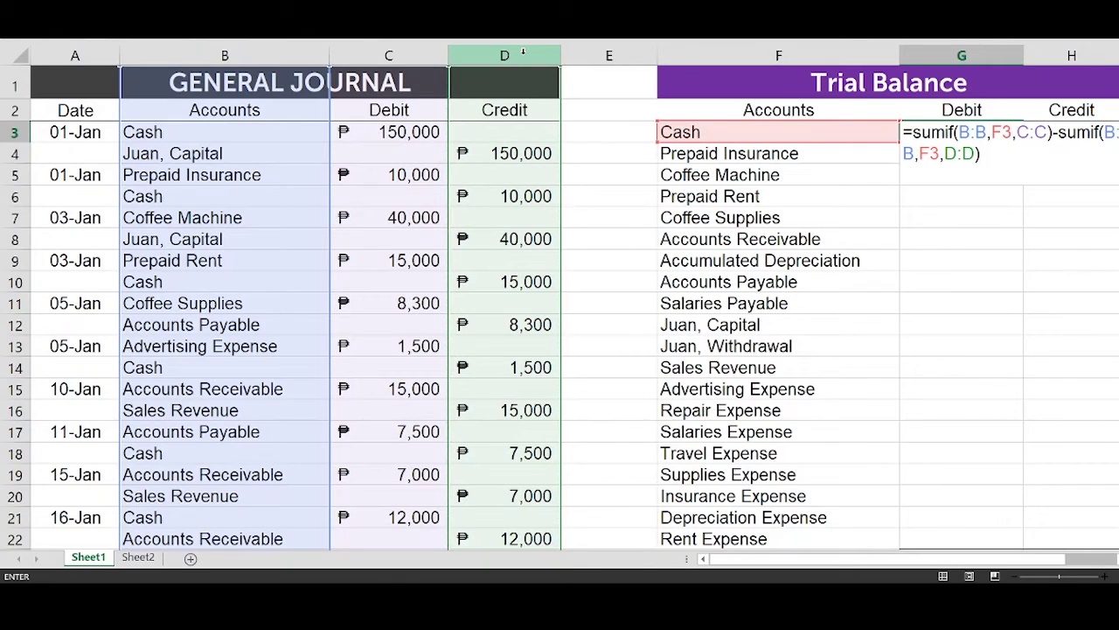
pyautogui.press('Return')
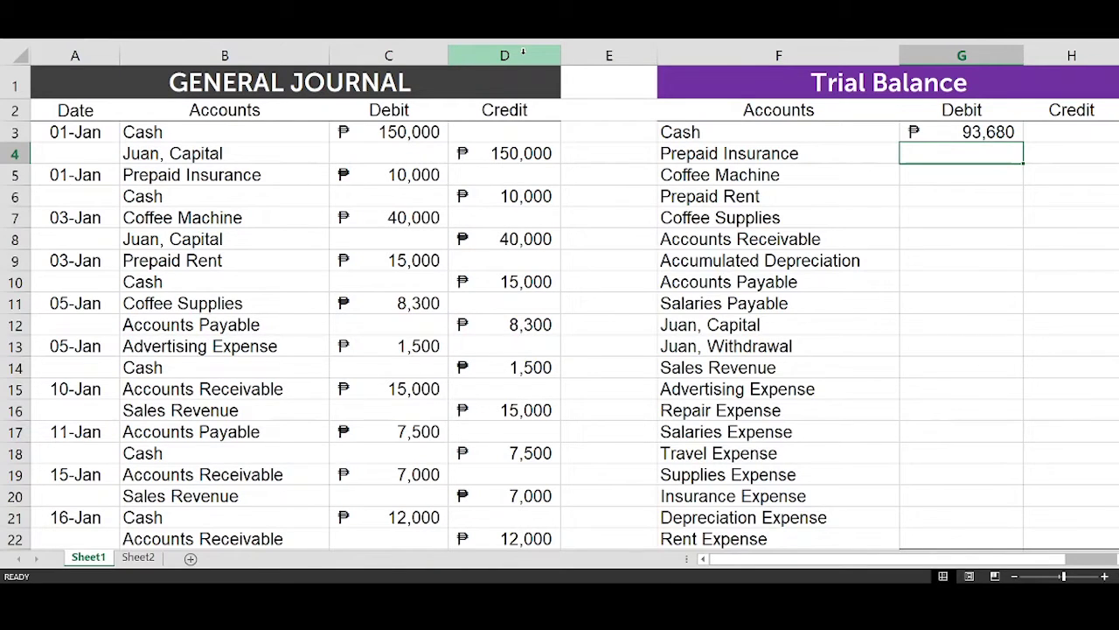
# Step: Fill the Cash debit formula from G3 down to G8, covering Prepaid Insurance through Accounts Receivable
pyautogui.click(957, 132)
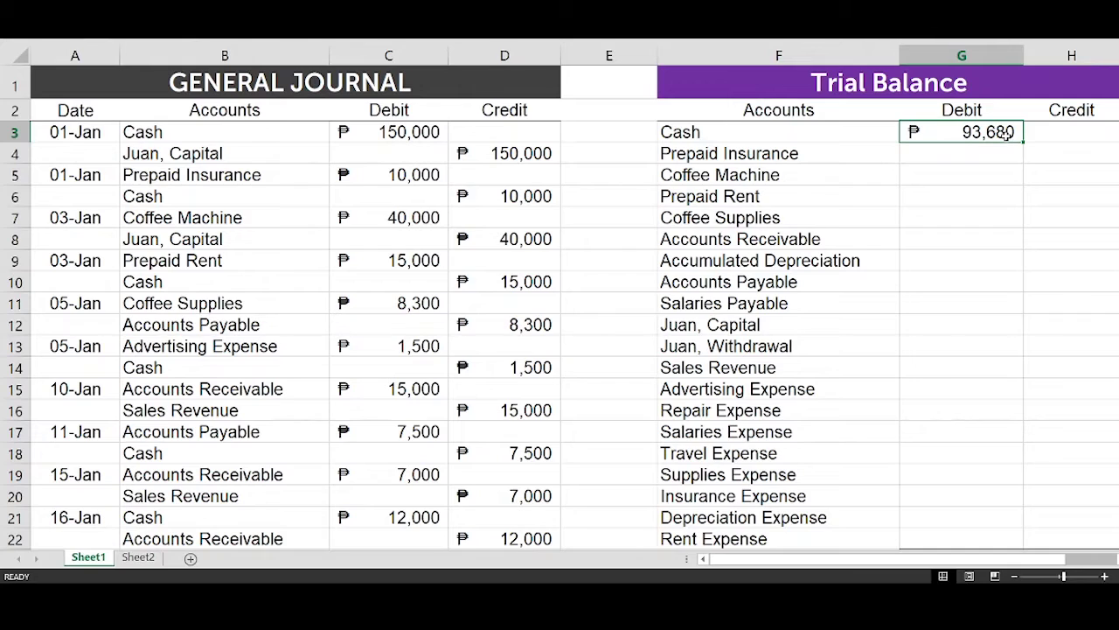
pyautogui.click(824, 155)
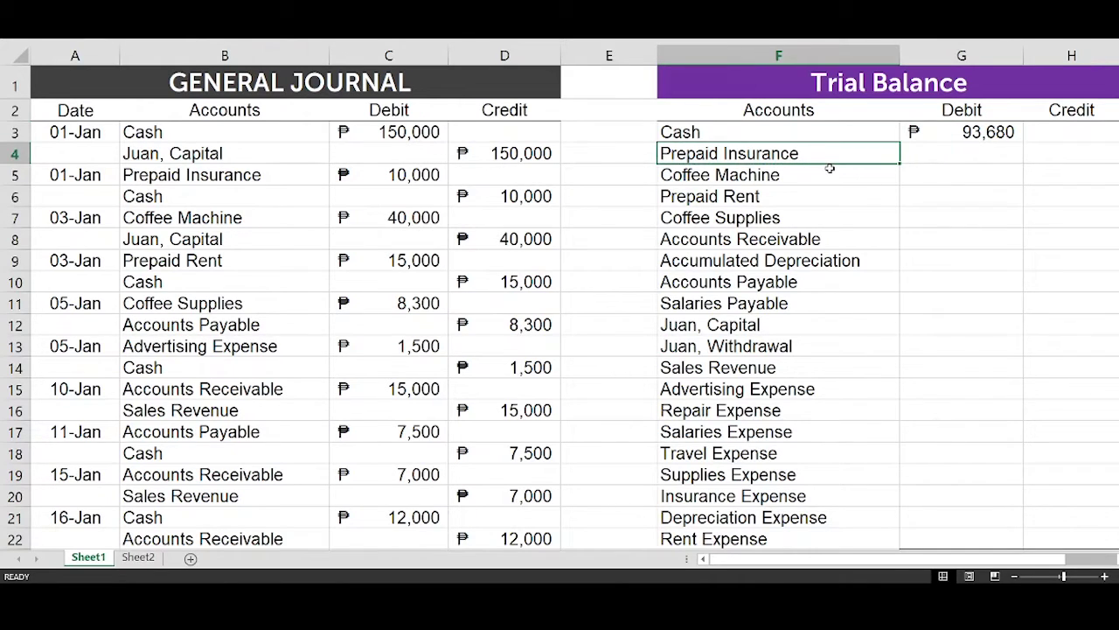
pyautogui.click(832, 175)
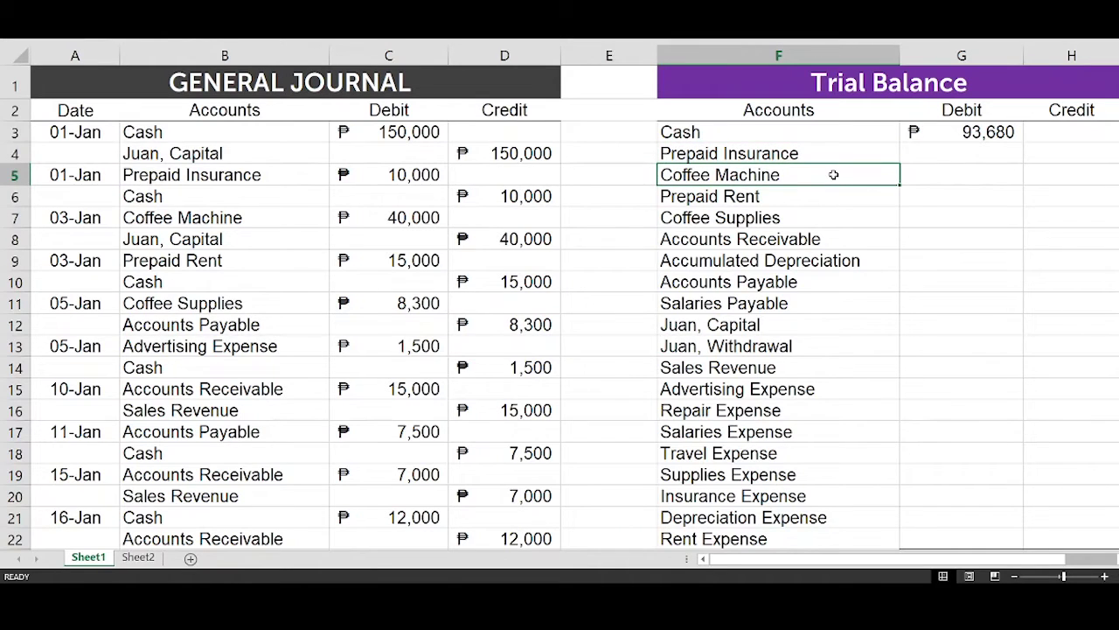
pyautogui.press('Down')
pyautogui.press('Down')
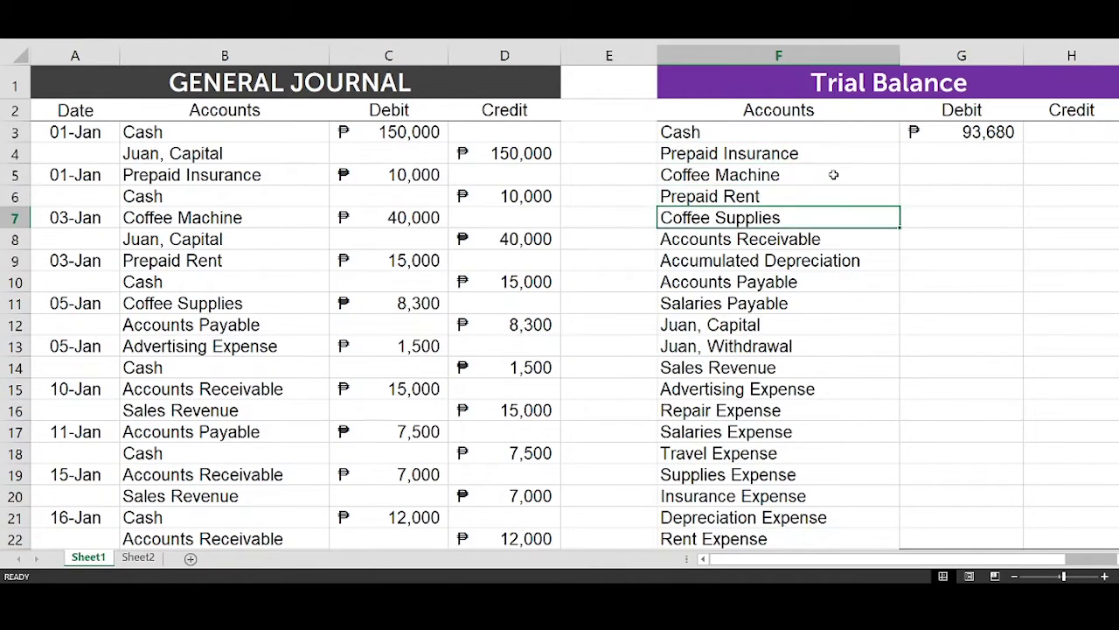
pyautogui.press('Down')
pyautogui.press('Right')
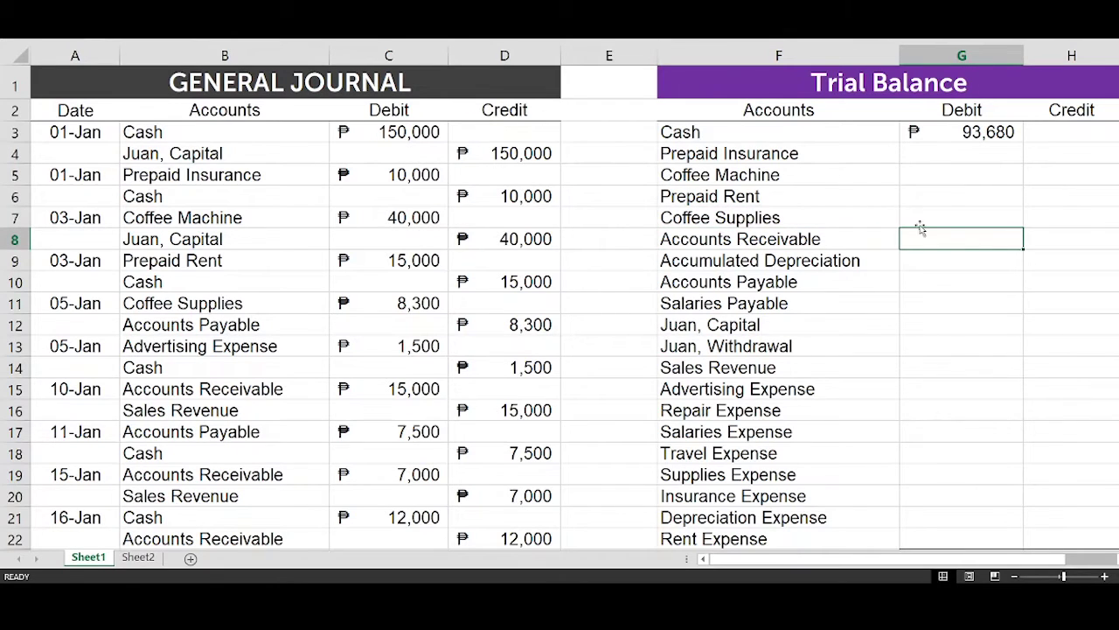
pyautogui.click(978, 140)
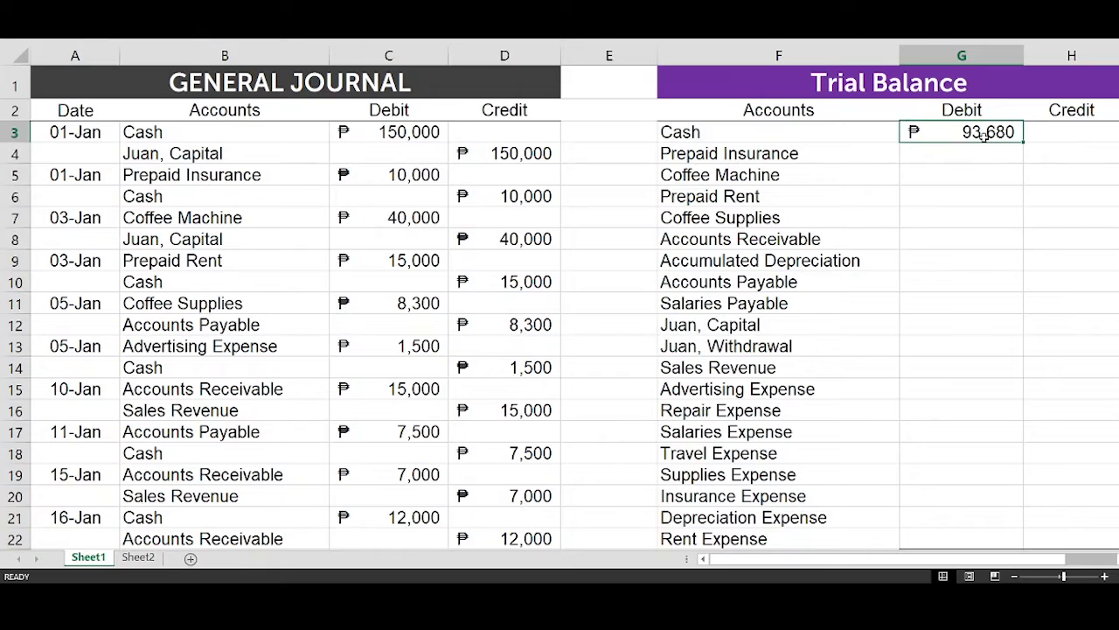
pyautogui.moveTo(1025, 143); pyautogui.dragTo(1028, 253)
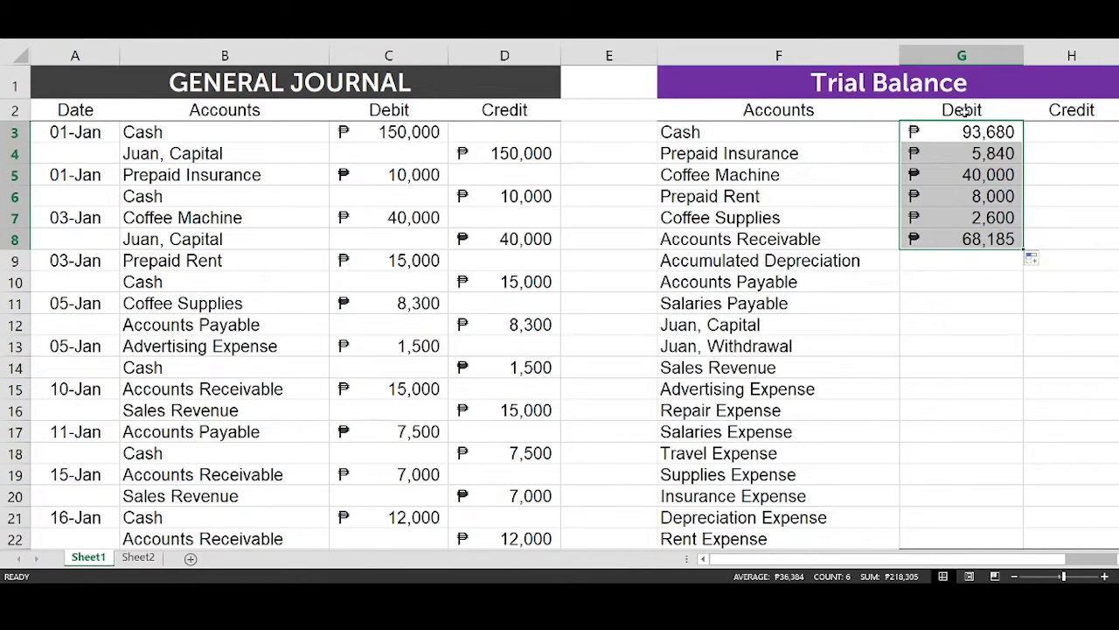
pyautogui.click(985, 241)
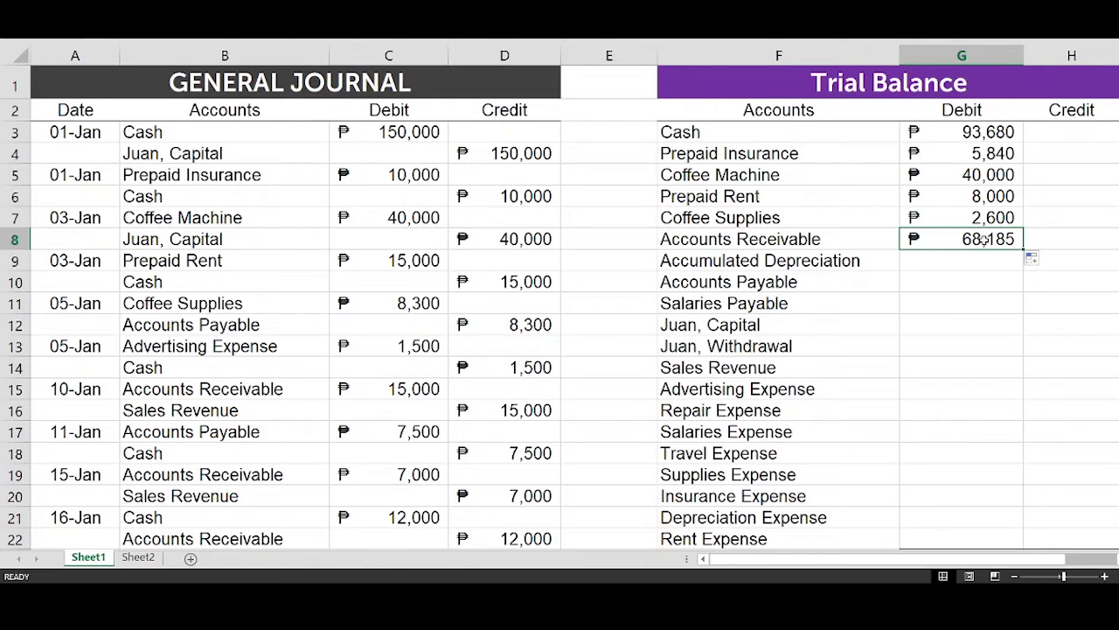
# Step: Copy the Accounts Receivable debit formula from G8 into G13 for the owner's withdrawal account and into G15:G22 for the expense accounts
pyautogui.moveTo(796, 342); pyautogui.dragTo(929, 347)
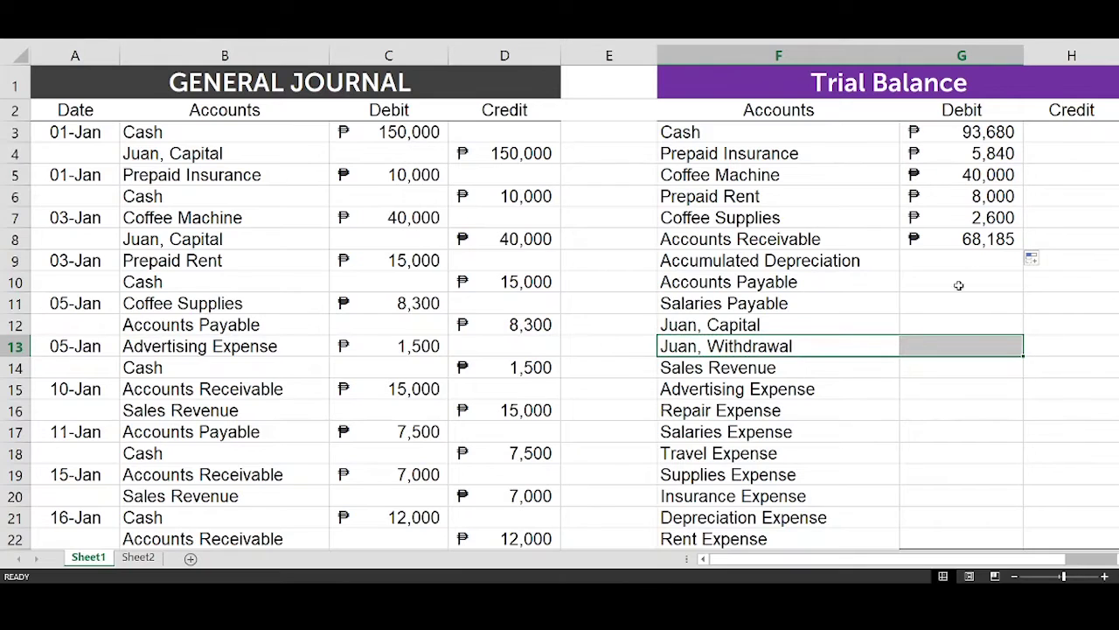
pyautogui.click(977, 240)
pyautogui.scroll(-2, 977, 241)
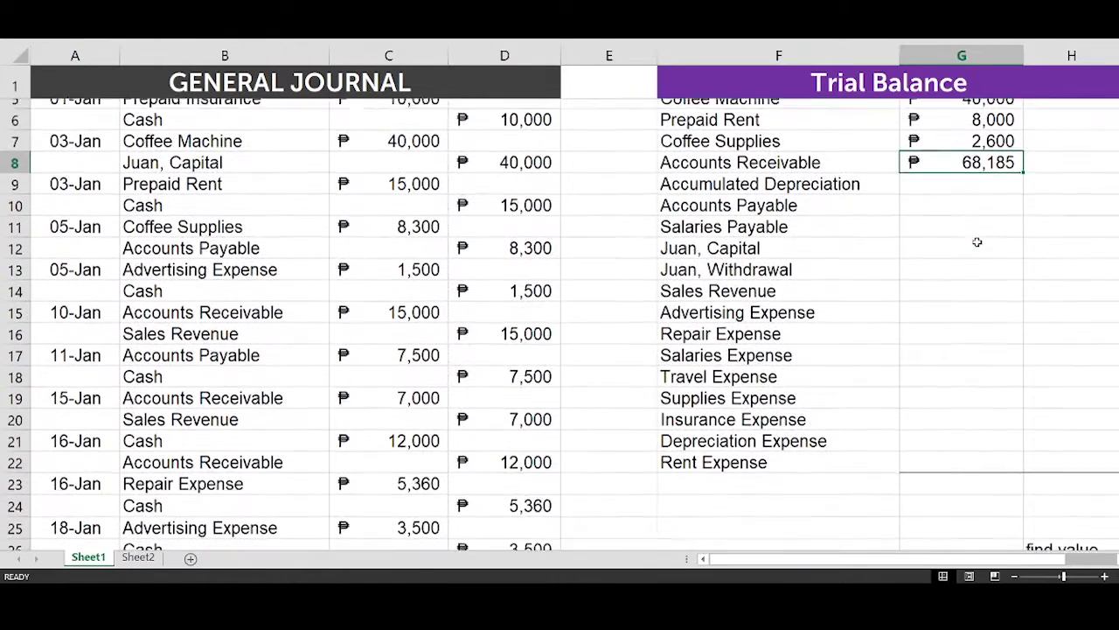
pyautogui.hotkey('ctrl', 'c')
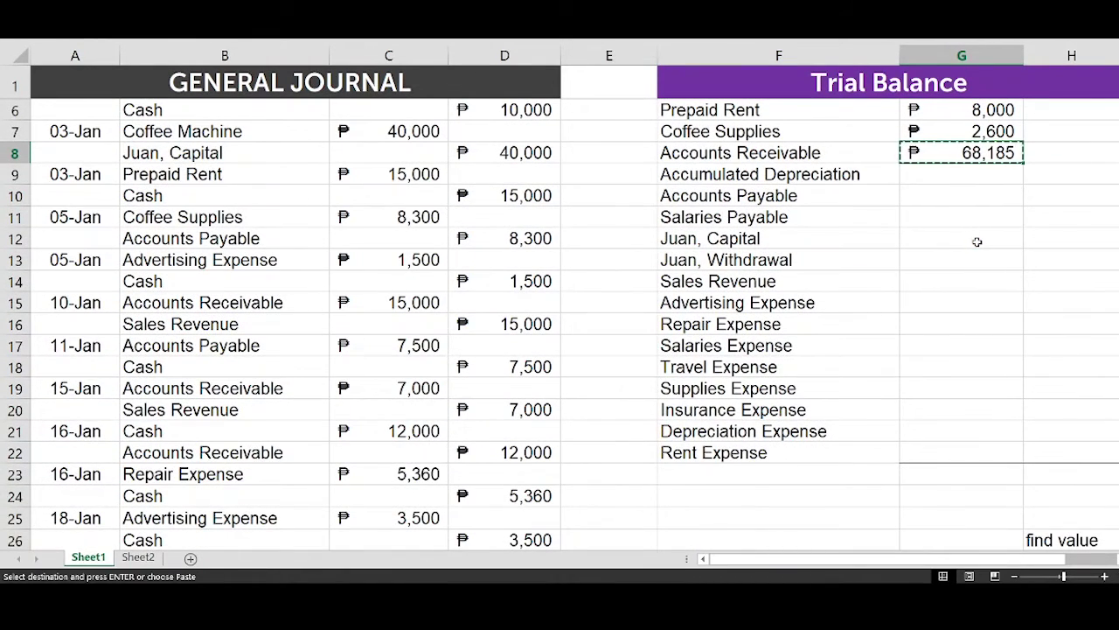
pyautogui.click(958, 258)
pyautogui.hotkey('ctrl', 'v')
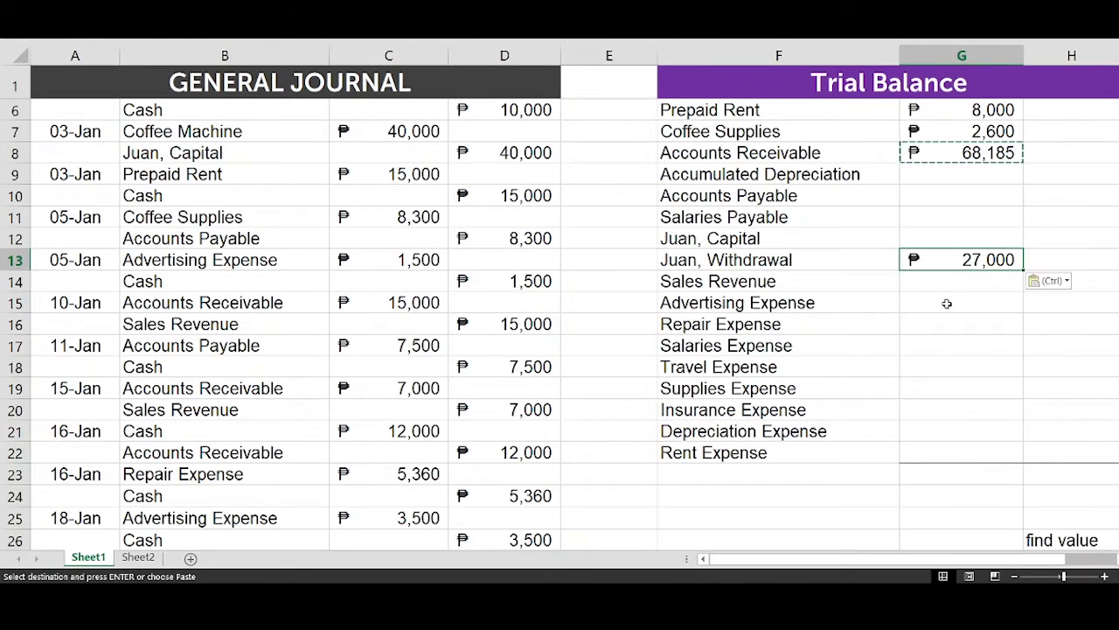
pyautogui.moveTo(947, 304); pyautogui.dragTo(953, 445)
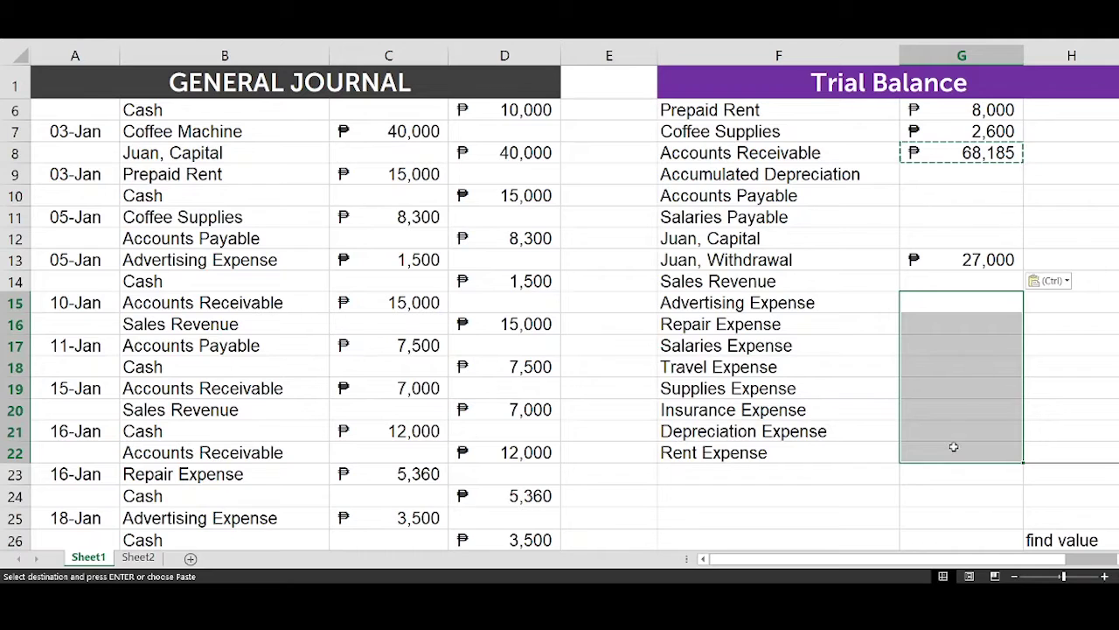
pyautogui.hotkey('ctrl', 'v')
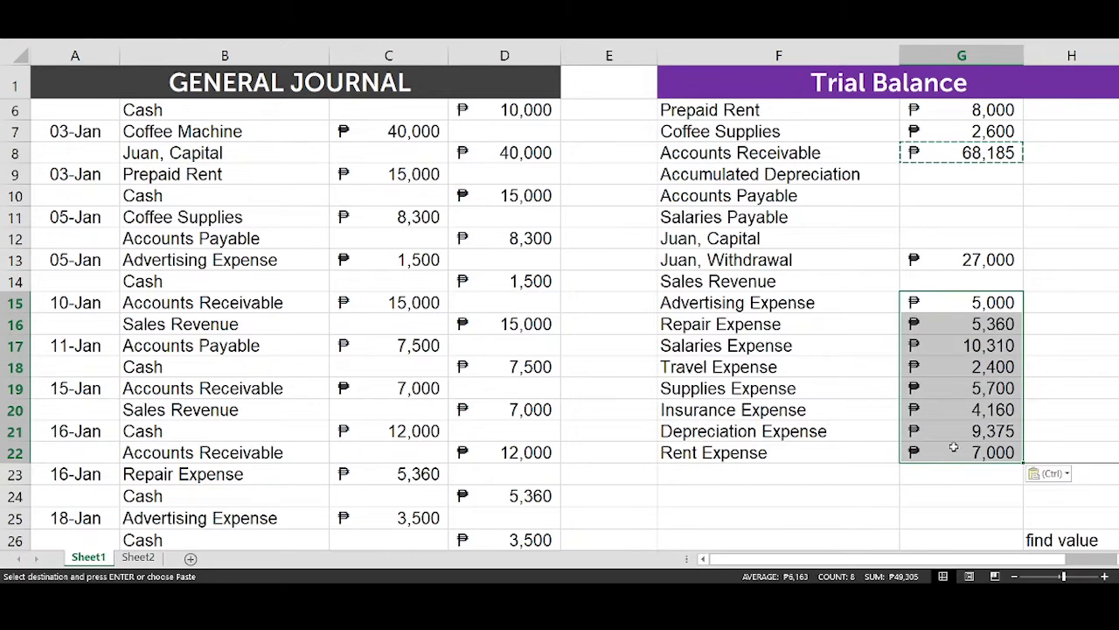
# Step: Check the cell references in the pasted expense formulas one by one, from Repair Expense in G16 to Rent Expense in G22
pyautogui.click(981, 317)
pyautogui.doubleClick(981, 317)
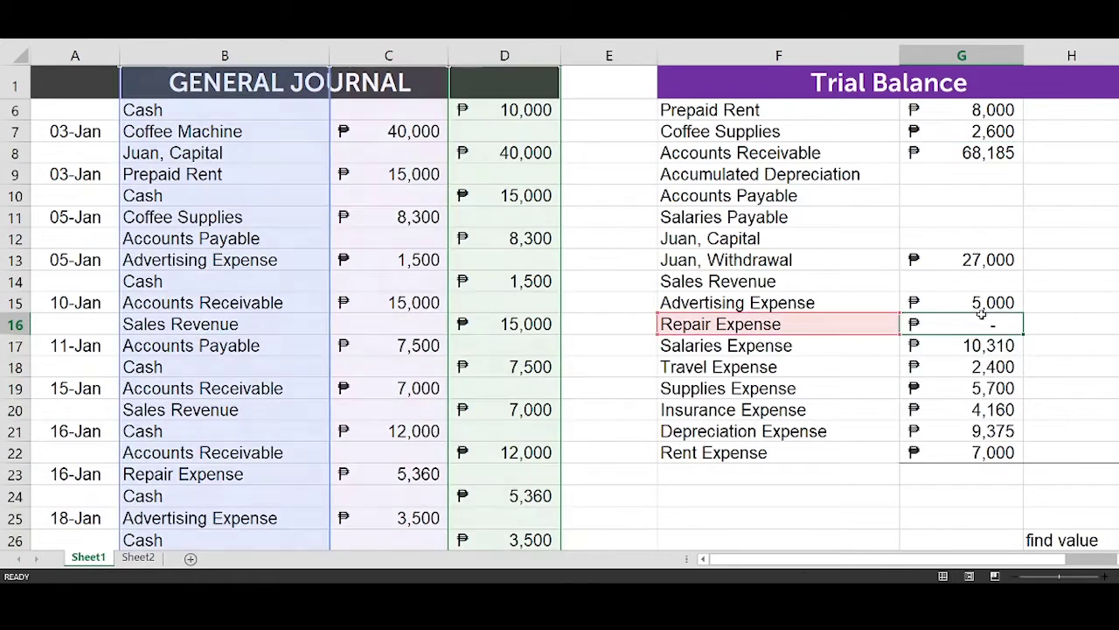
pyautogui.press('Return')
pyautogui.press('F2')
pyautogui.press('Return')
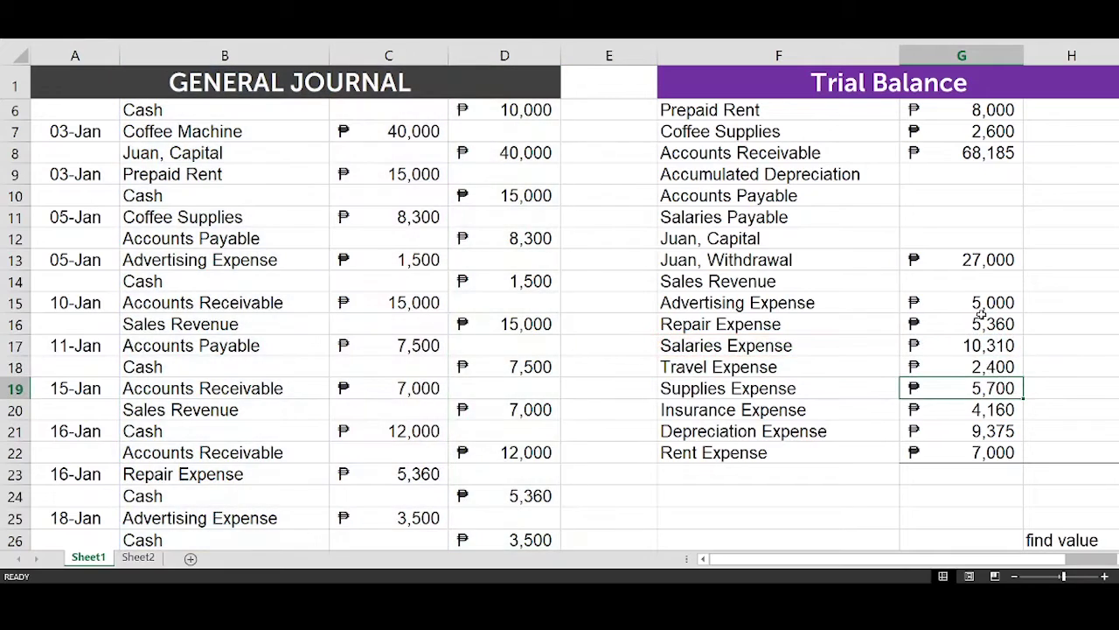
pyautogui.press('F2')
pyautogui.press('Return')
pyautogui.press('F2')
pyautogui.press('Return')
pyautogui.press('F2')
pyautogui.press('Return')
pyautogui.press('F2')
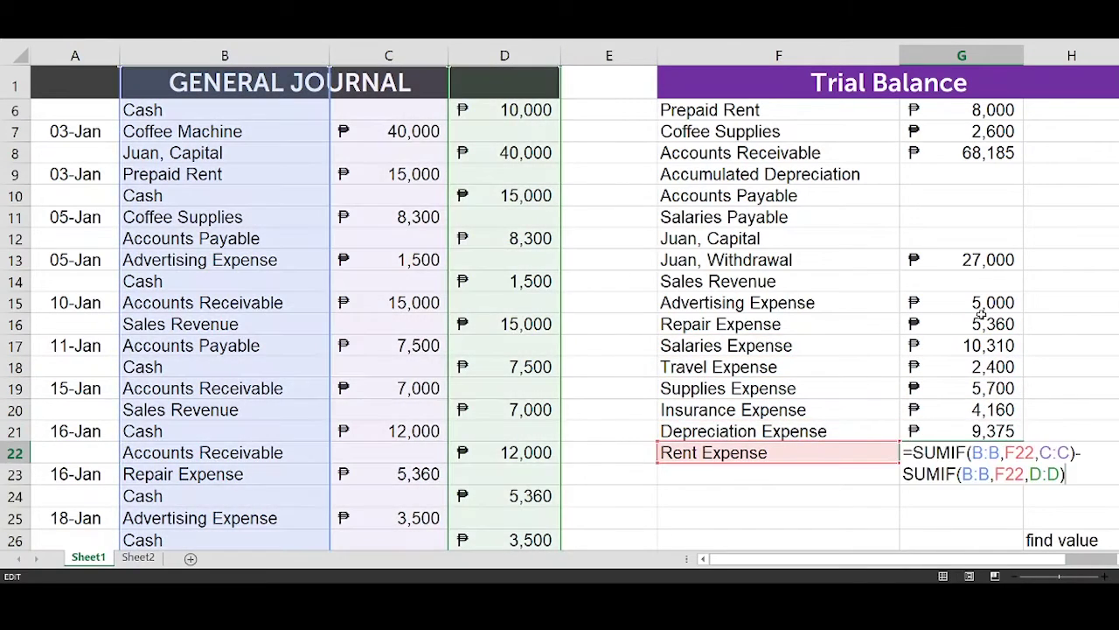
pyautogui.press('Return')
pyautogui.scroll(2, 980, 285)
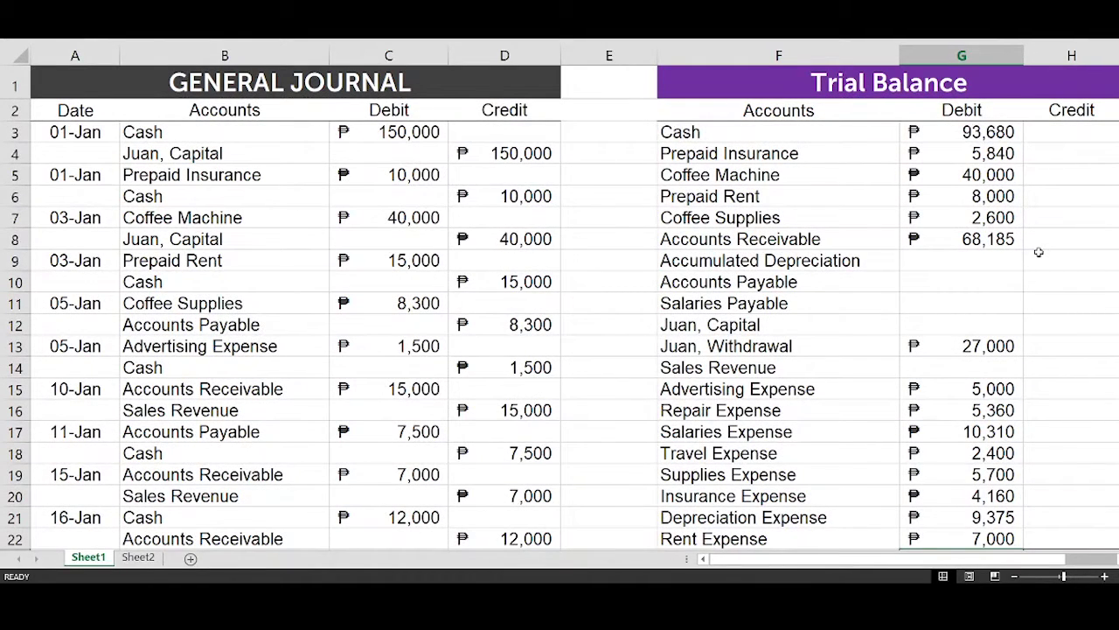
pyautogui.click(997, 238)
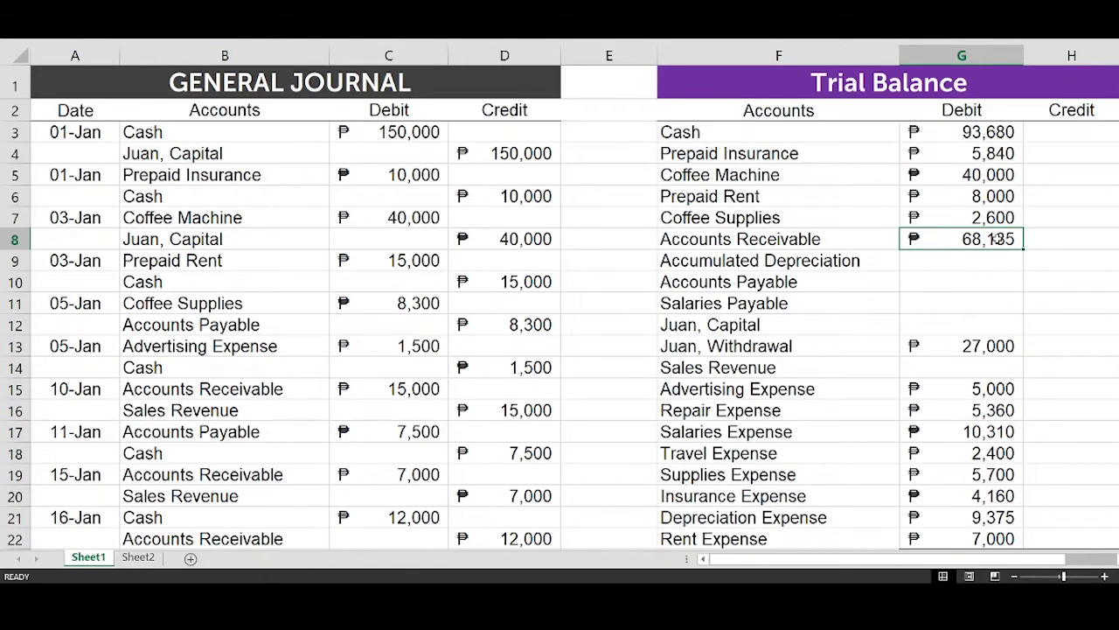
pyautogui.click(535, 55)
pyautogui.click(405, 55)
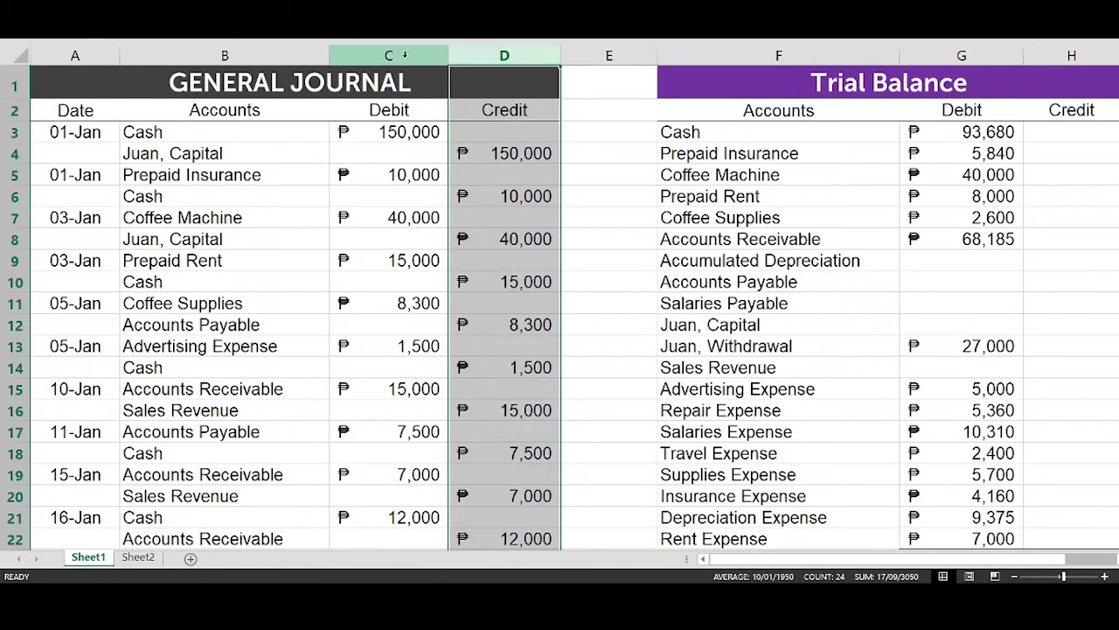
# Step: Begin the Accumulated Depreciation credit formula in H9 with =sumif(B:B,F9,D:D)- to total the journal's credits for that account
pyautogui.click(1061, 266)
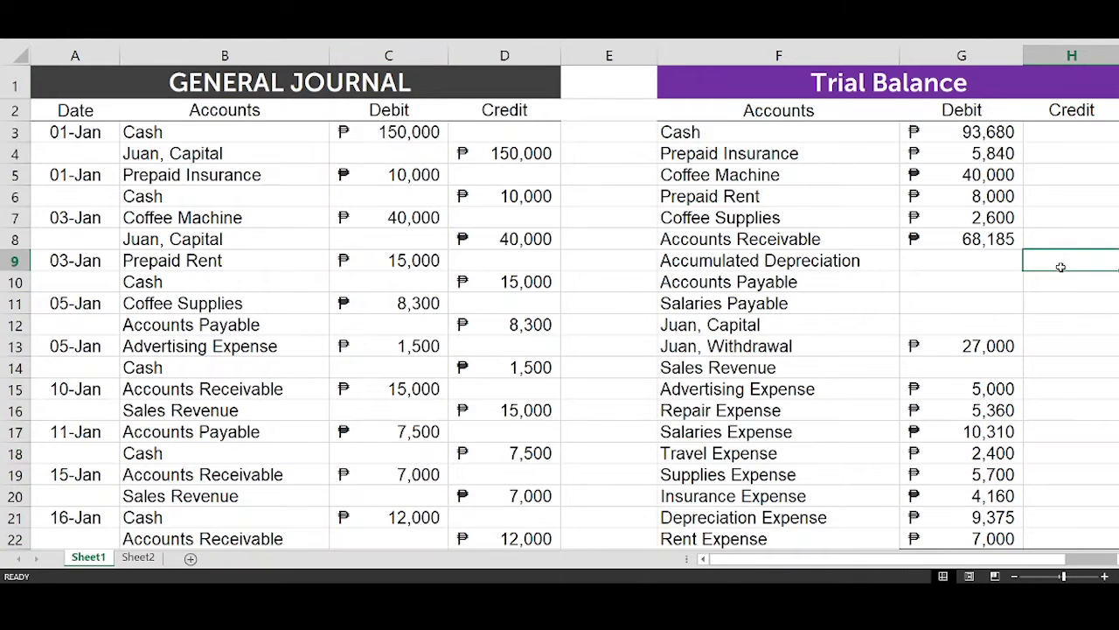
pyautogui.write('=sumif(')
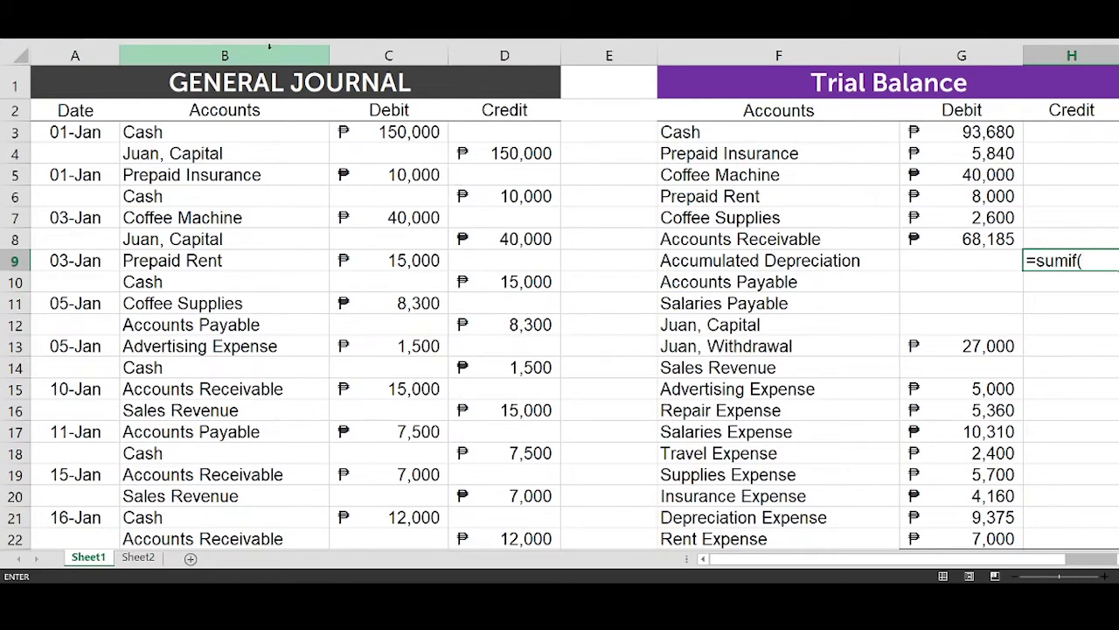
pyautogui.click(261, 54)
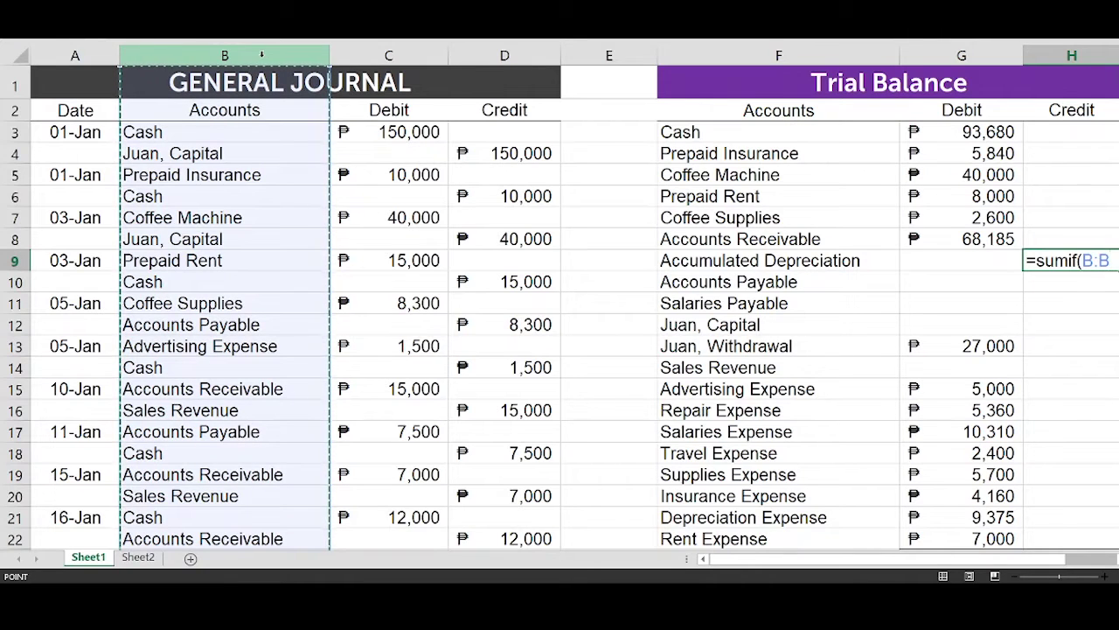
pyautogui.write(',')
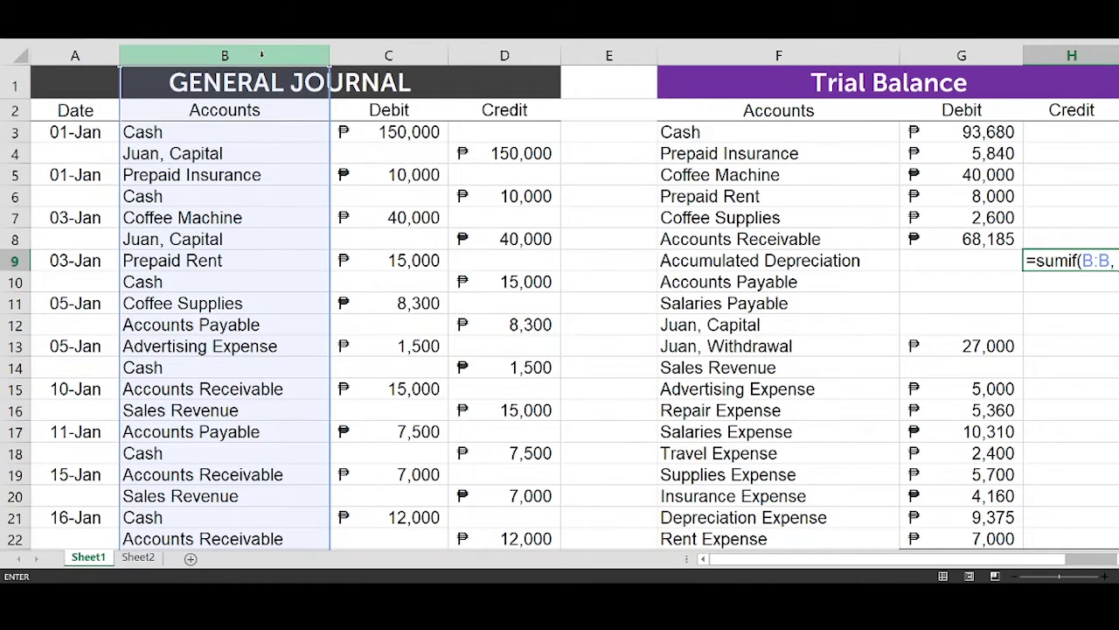
pyautogui.click(802, 264)
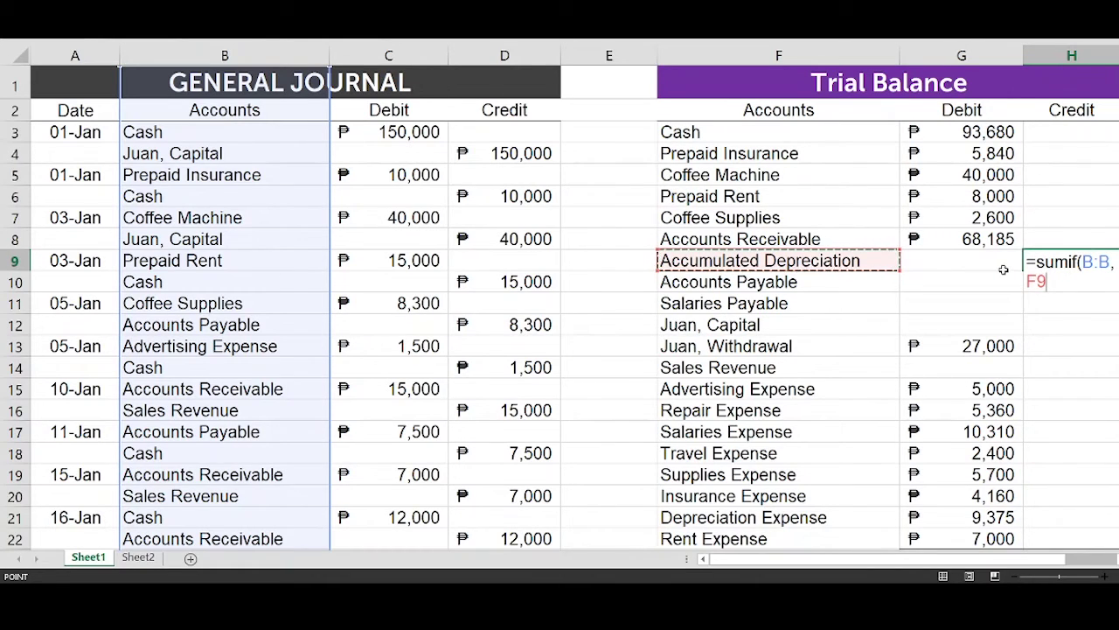
pyautogui.write(',')
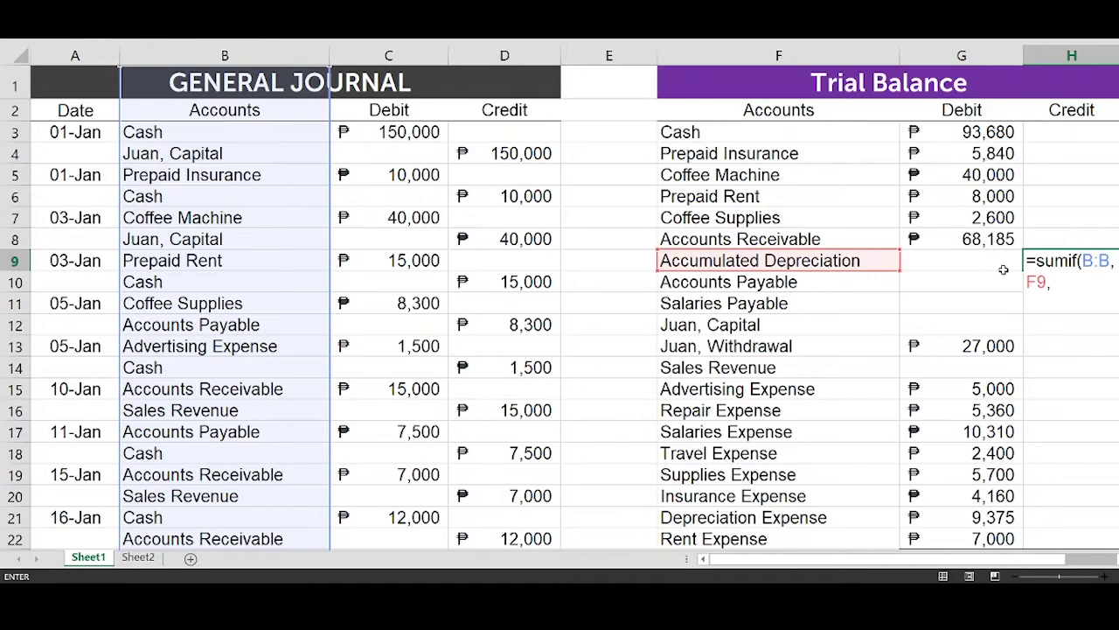
pyautogui.click(529, 55)
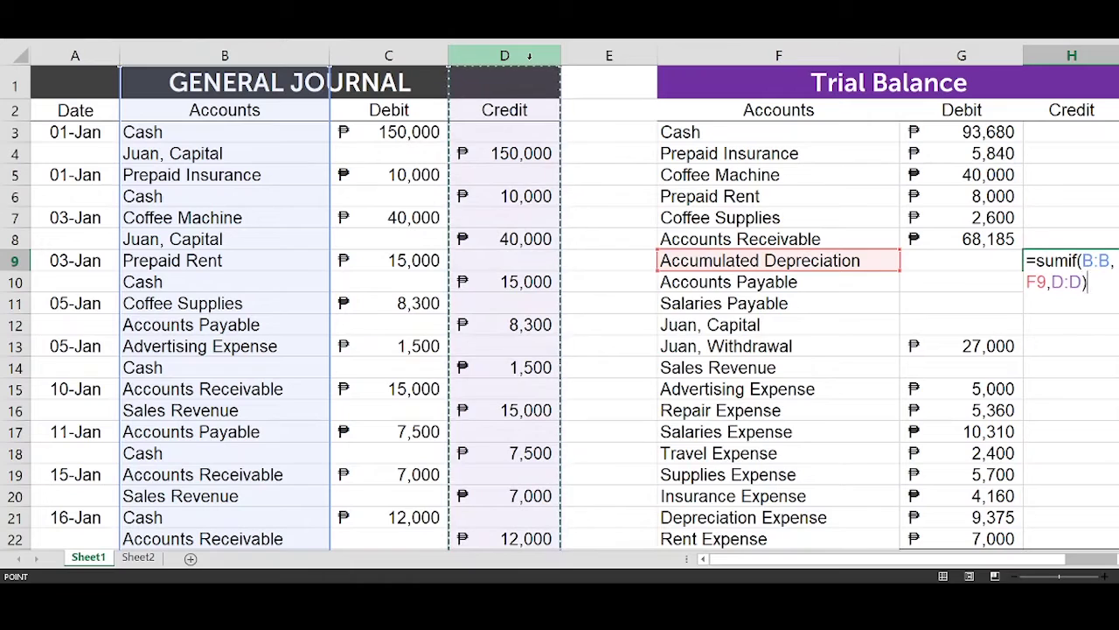
pyautogui.write(')-')
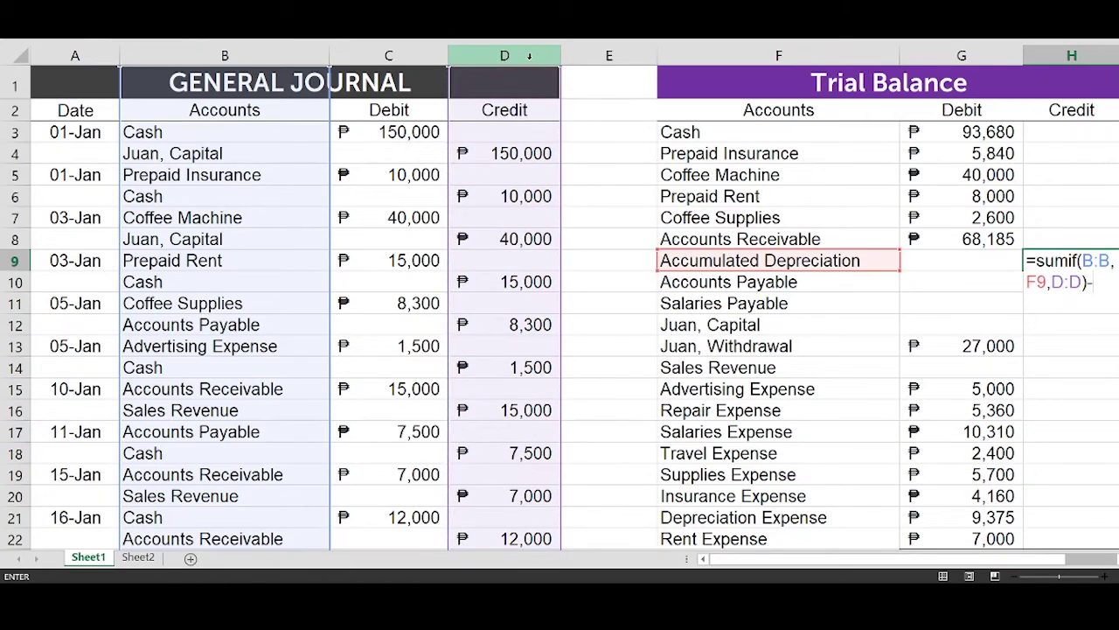
# Step: Complete the H9 formula by subtracting the account's journal debits with sumif(B:B,F9,C:C)
pyautogui.write('sumif(')
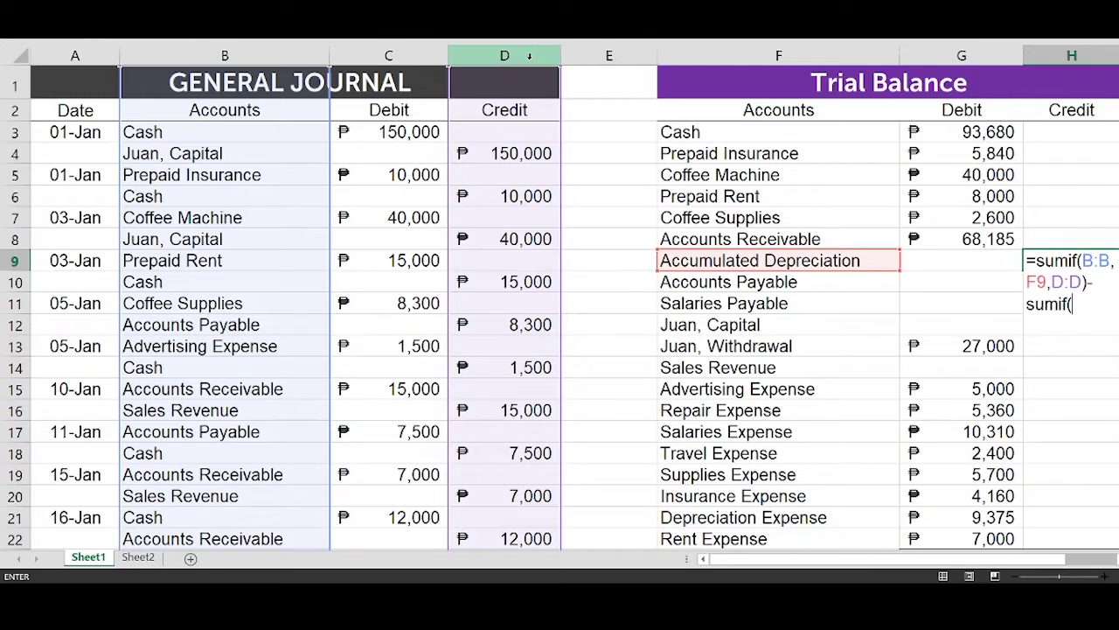
pyautogui.click(269, 49)
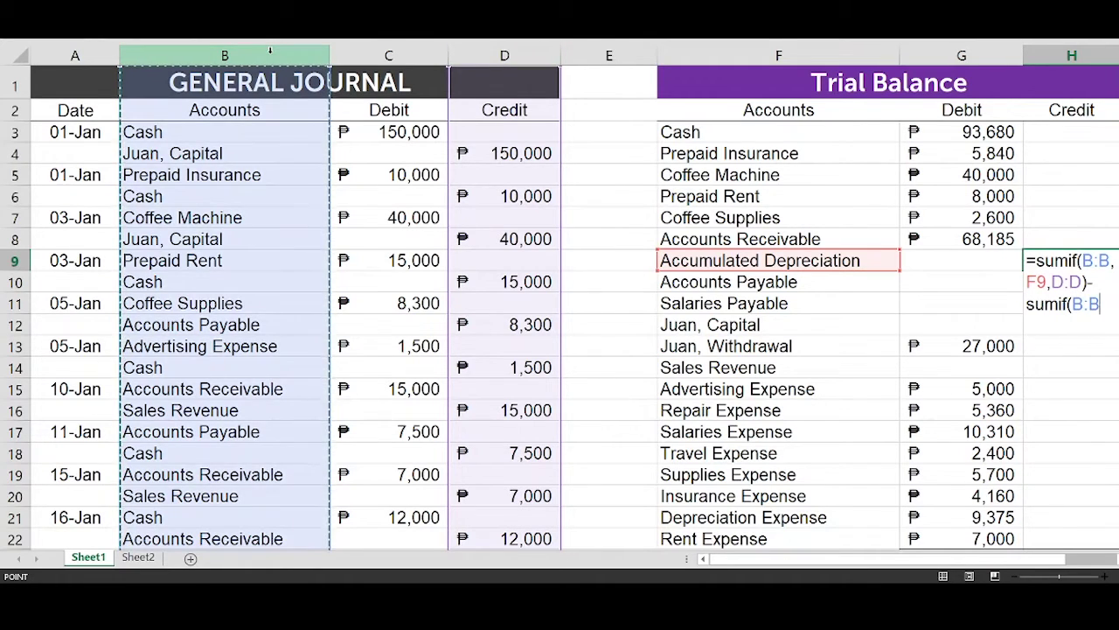
pyautogui.write(',')
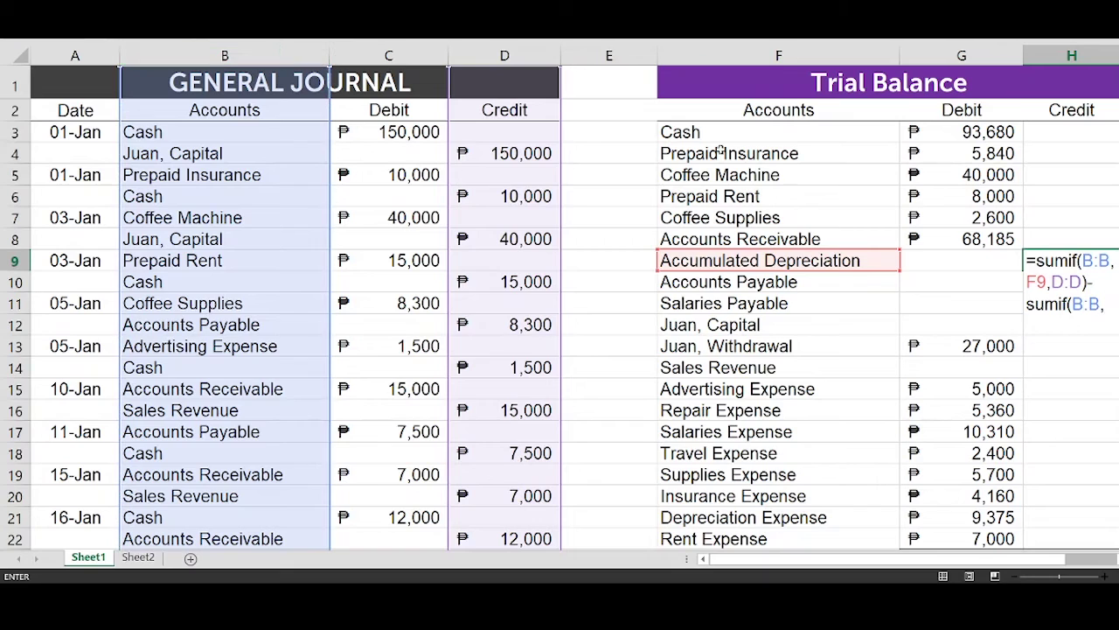
pyautogui.click(831, 261)
pyautogui.write(',')
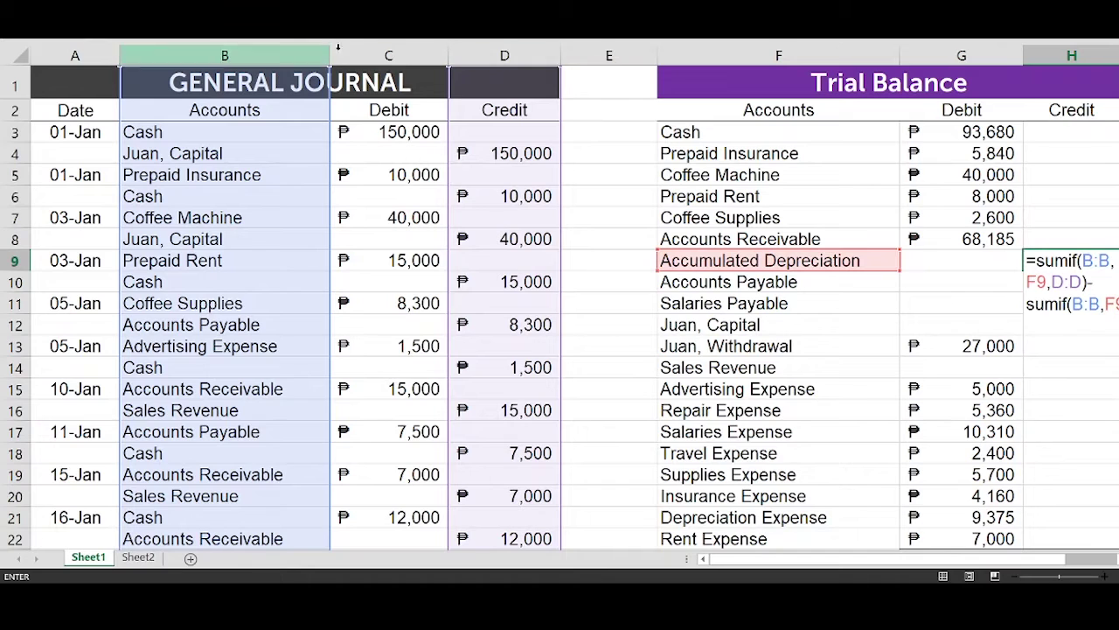
pyautogui.click(377, 54)
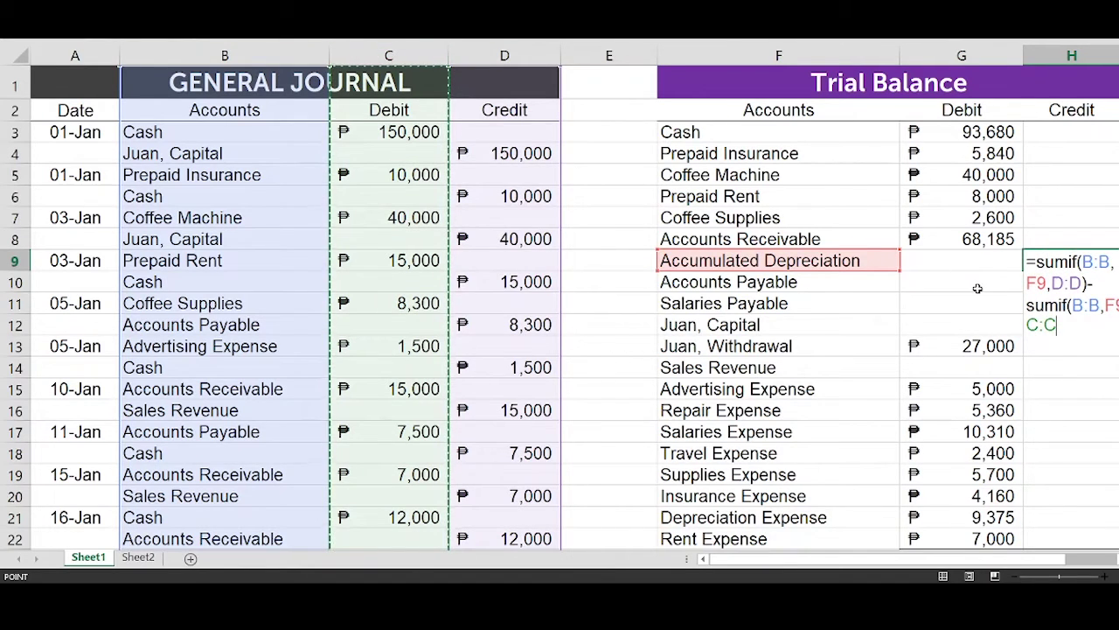
pyautogui.write(')')
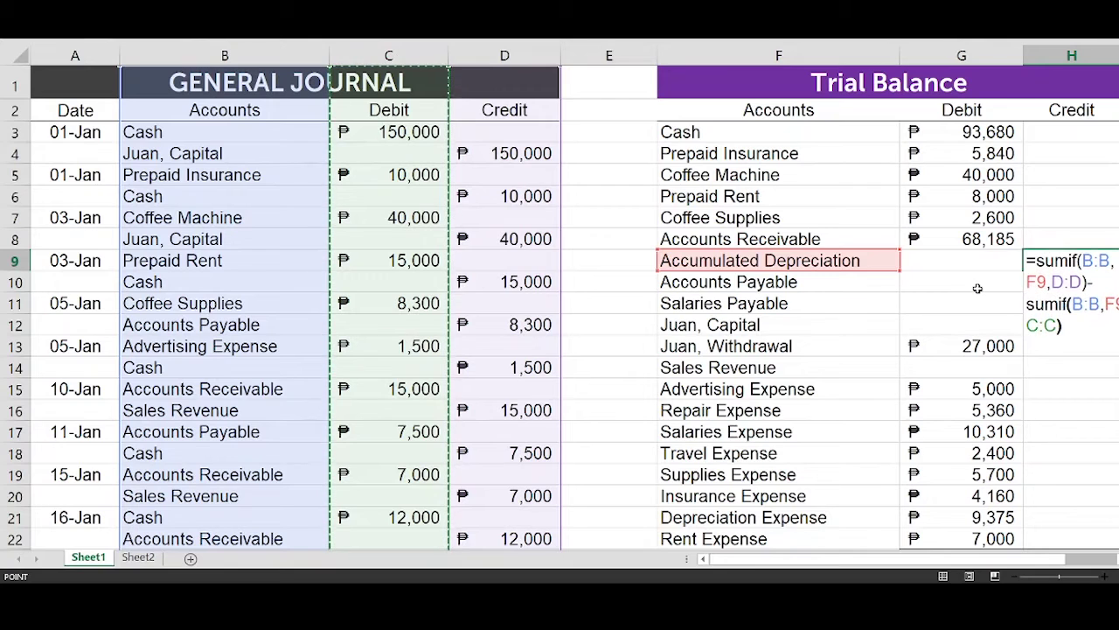
pyautogui.press('Return')
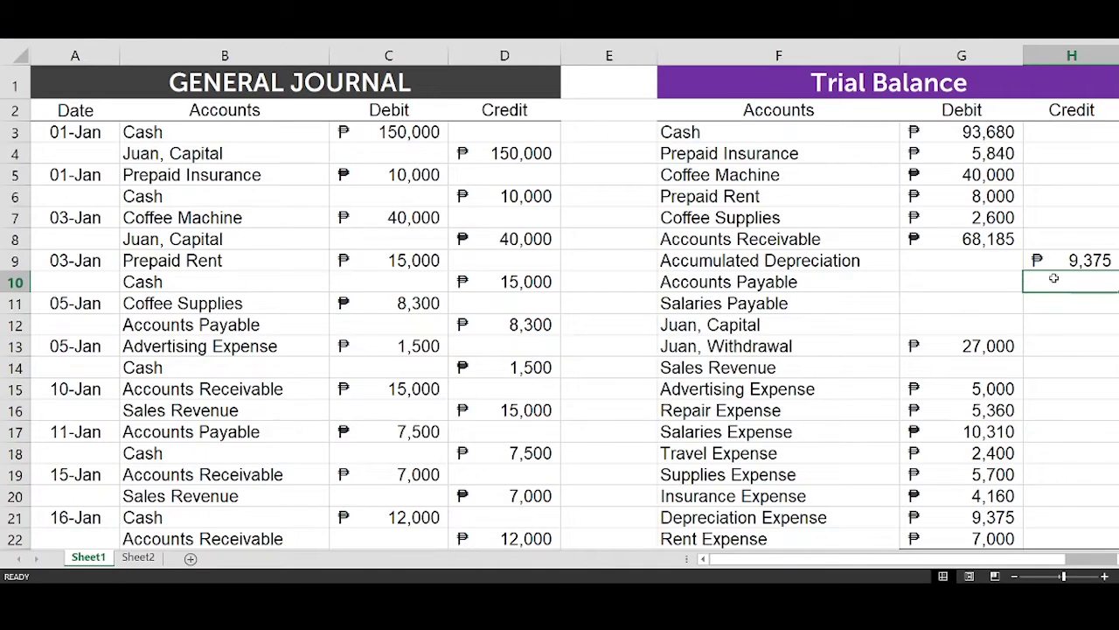
# Step: Fill the credit formula from H9 down to H12 and copy it from H12 into H14 for Sales Revenue
pyautogui.click(1091, 260)
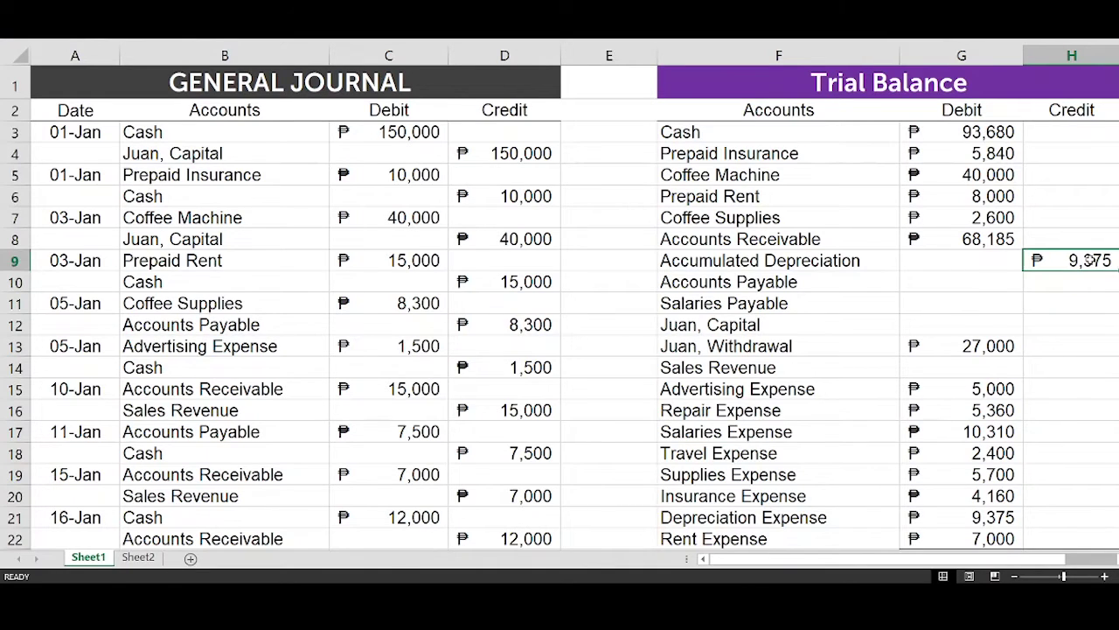
pyautogui.moveTo(1117, 271); pyautogui.dragTo(1117, 329)
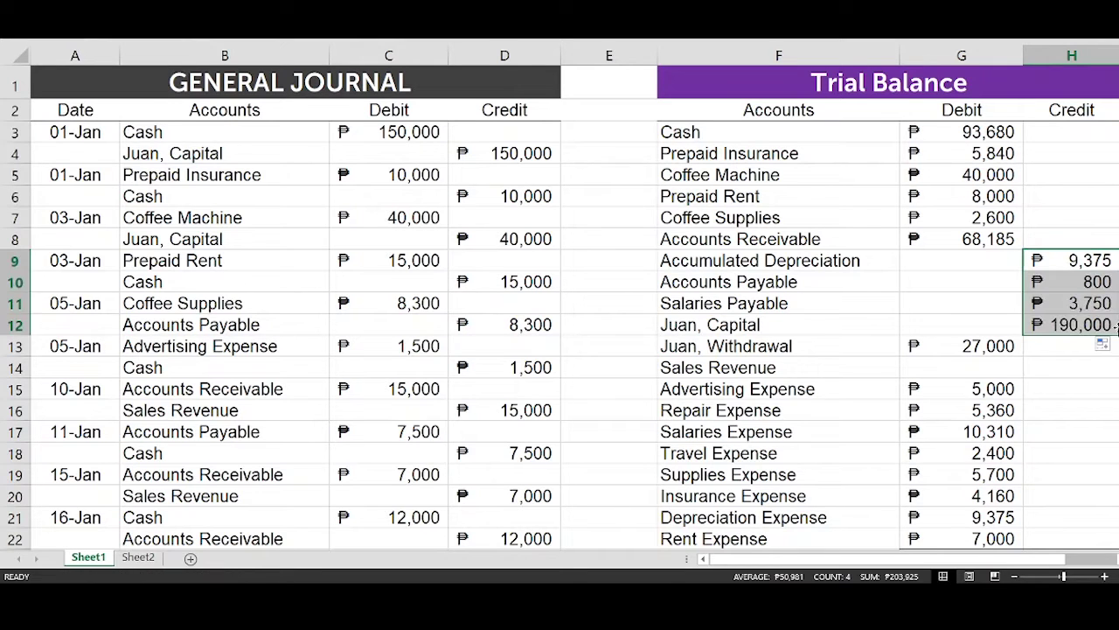
pyautogui.click(1095, 326)
pyautogui.hotkey('ctrl', 'c')
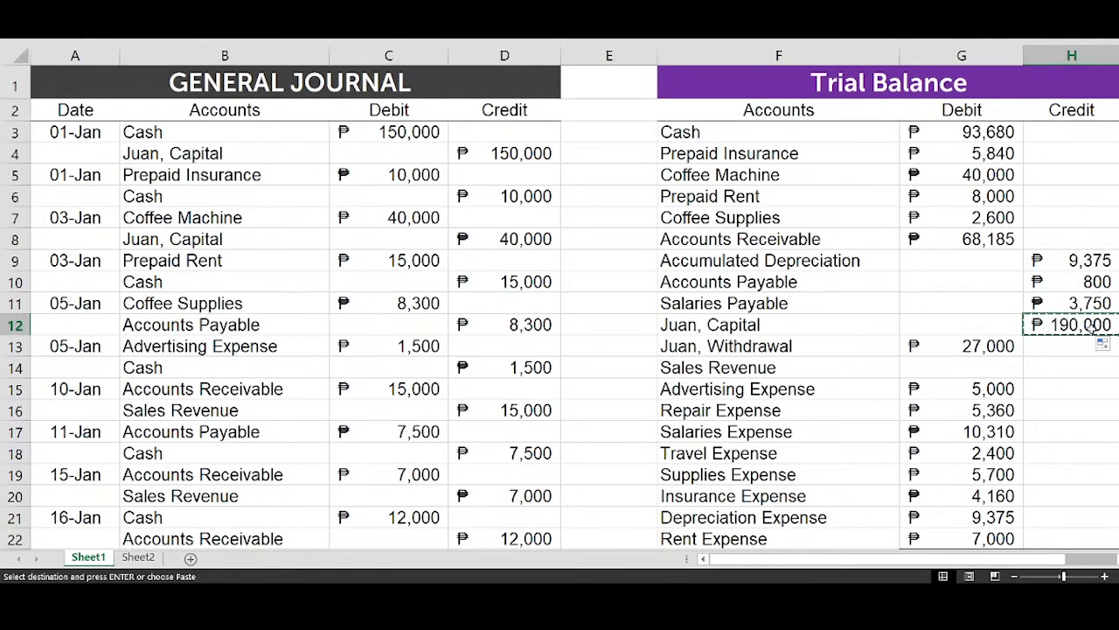
pyautogui.click(1061, 362)
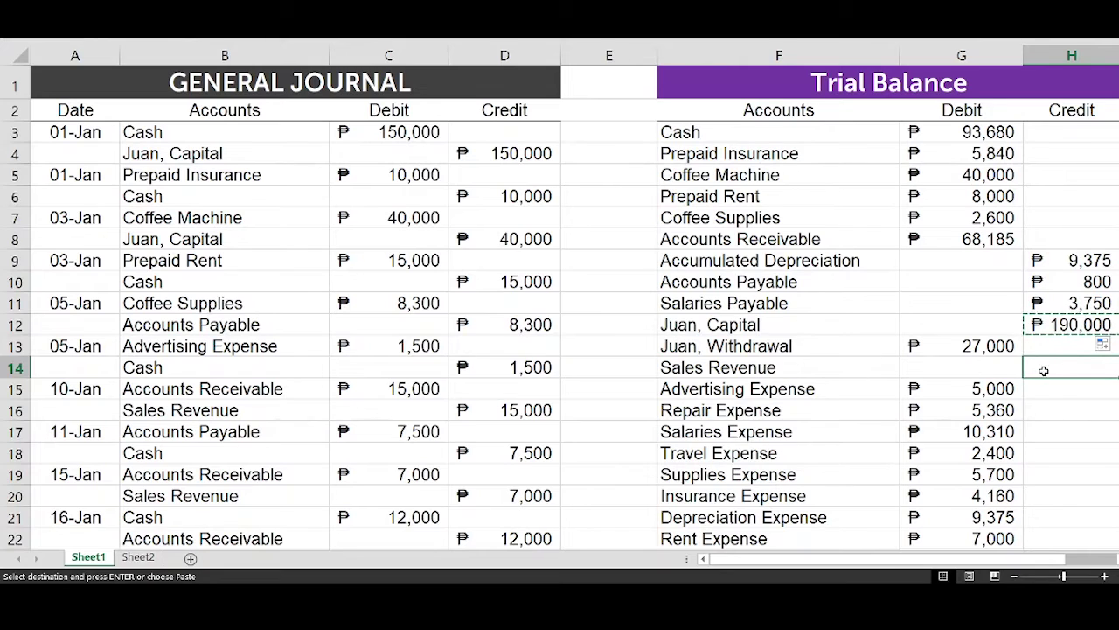
pyautogui.hotkey('ctrl', 'v')
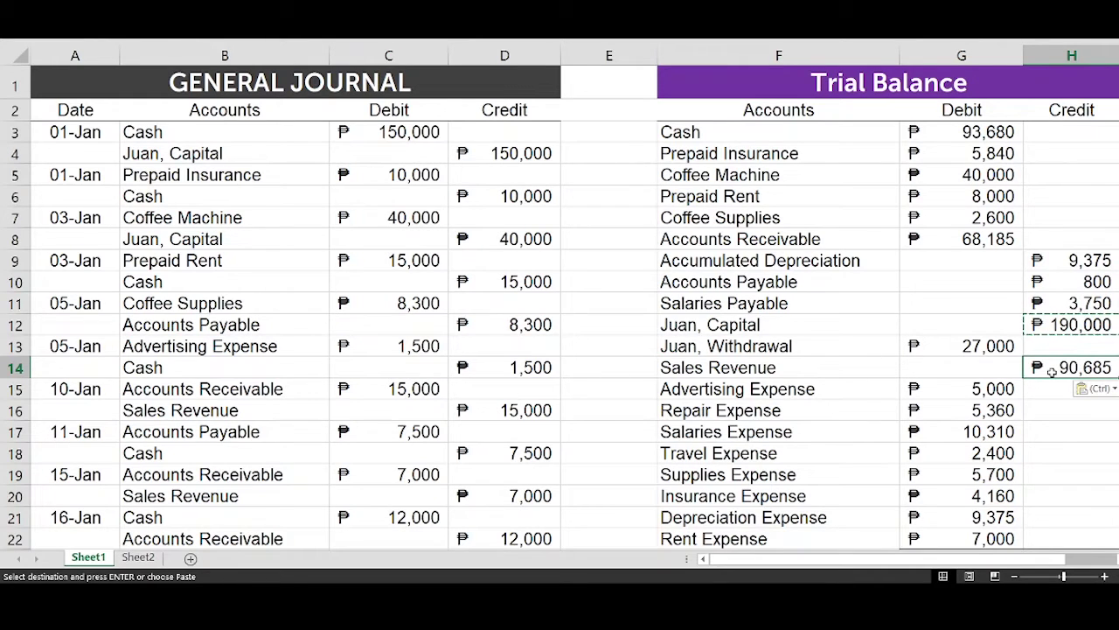
pyautogui.click(992, 288)
pyautogui.press('Escape')
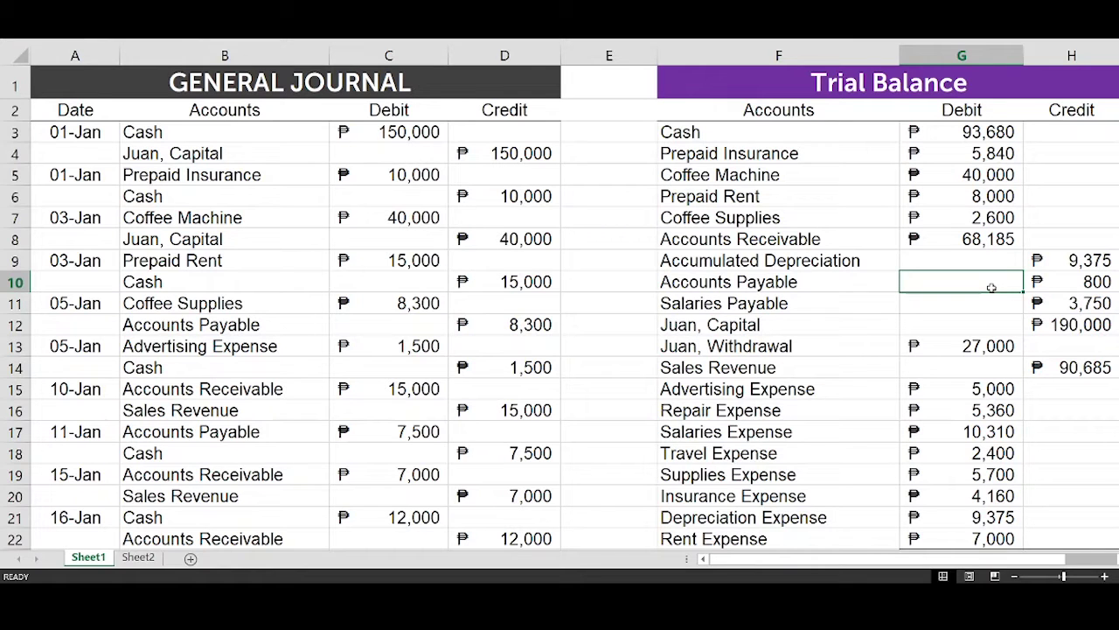
# Step: Total the trial balance's debit column in G23 with =SUM(G3:G22)
pyautogui.scroll(-2, 992, 287)
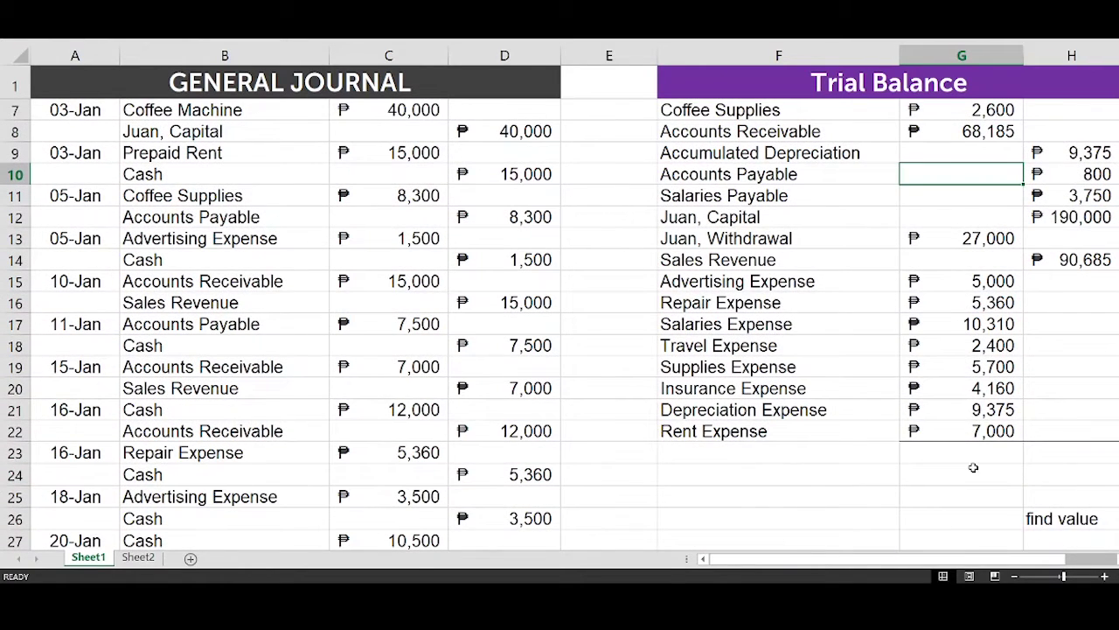
pyautogui.click(998, 452)
pyautogui.hotkey('alt', '=')
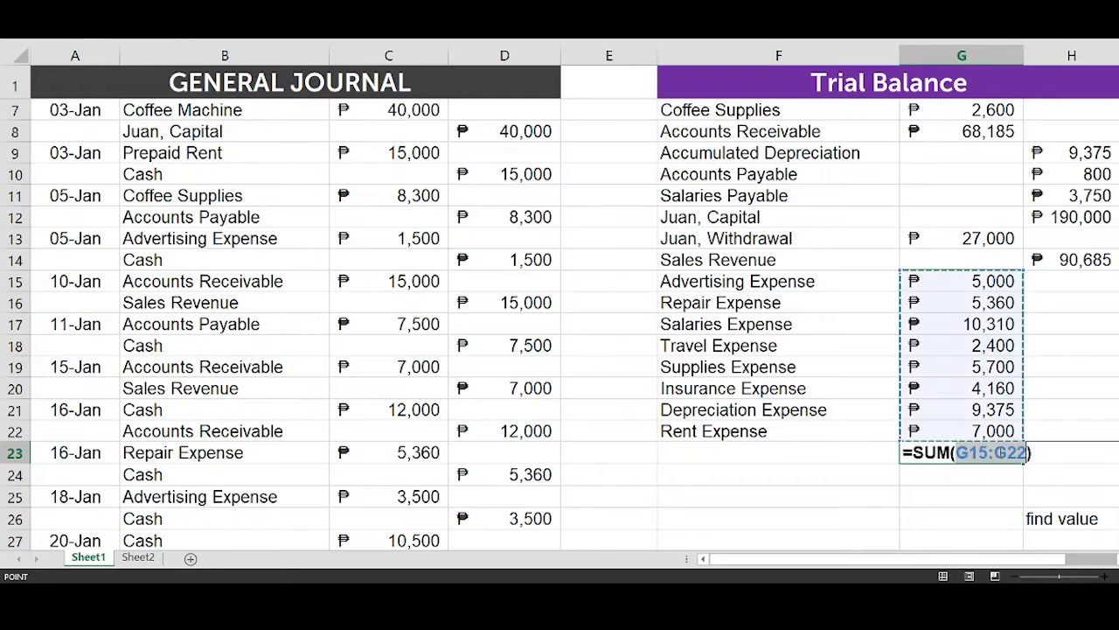
pyautogui.press('Up')
pyautogui.press('Down')
pyautogui.hotkey('ctrl', 'Down')
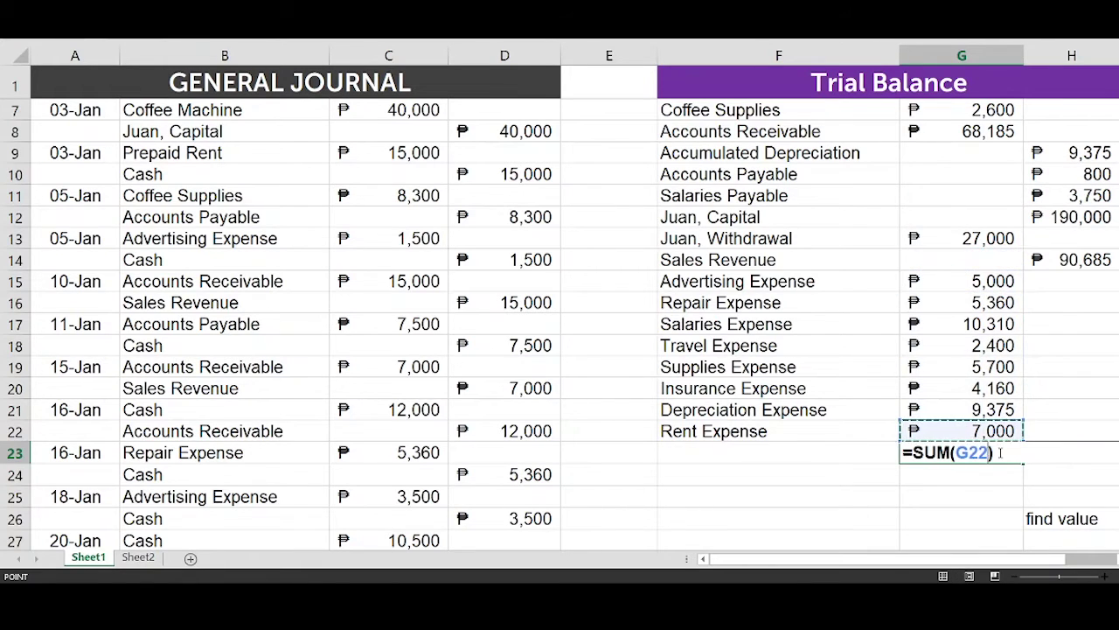
pyautogui.hotkey('ctrl', 'shift', 'Up')
pyautogui.hotkey('ctrl', 'shift', 'Up')
pyautogui.hotkey('ctrl', 'shift', 'Up')
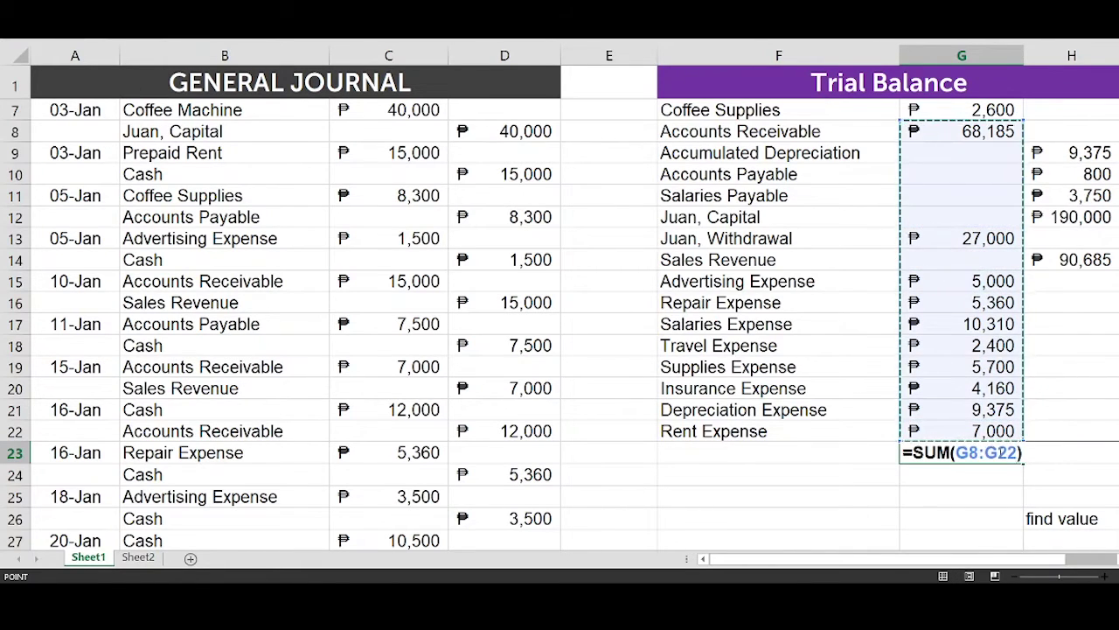
pyautogui.hotkey('shift', 'Up')
pyautogui.hotkey('shift', 'Up')
pyautogui.hotkey('shift', 'Up')
pyautogui.hotkey('shift', 'Up')
pyautogui.hotkey('shift', 'Up')
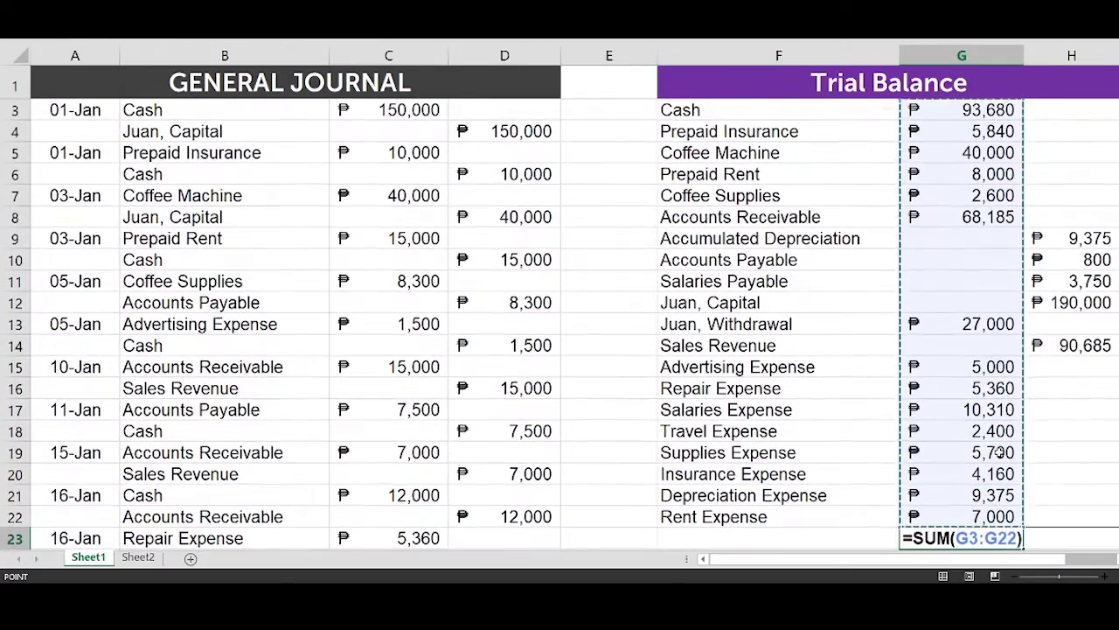
pyautogui.press('Return')
# Step: Copy the debit total formula from G23 into H23 to total the credit column
pyautogui.press('Up')
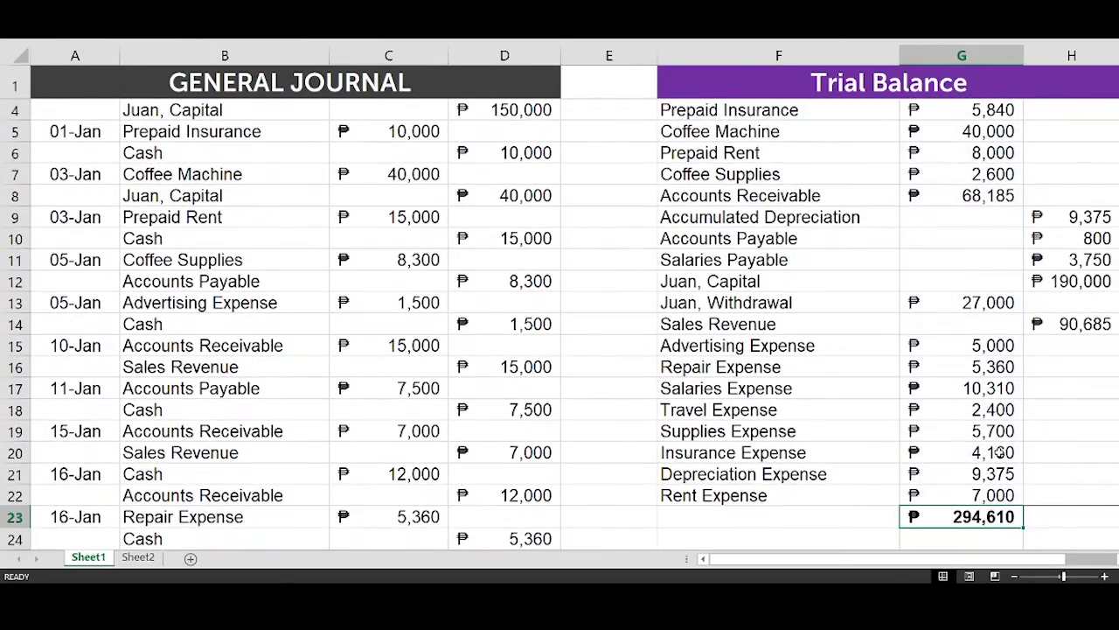
pyautogui.hotkey('ctrl', 'c')
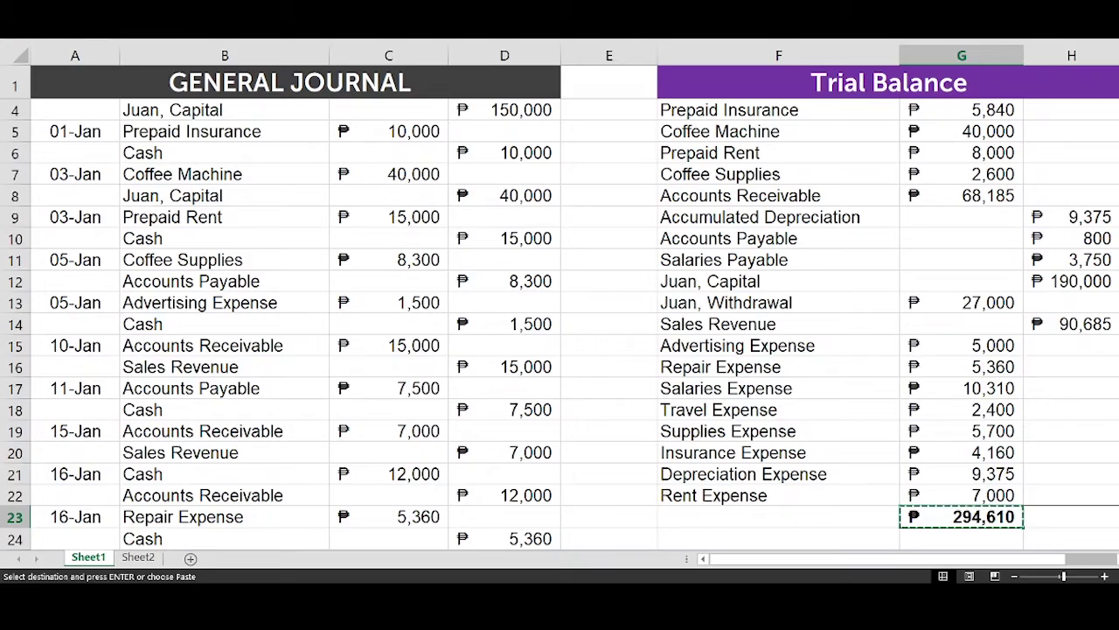
pyautogui.scroll(-4, 1028, 460)
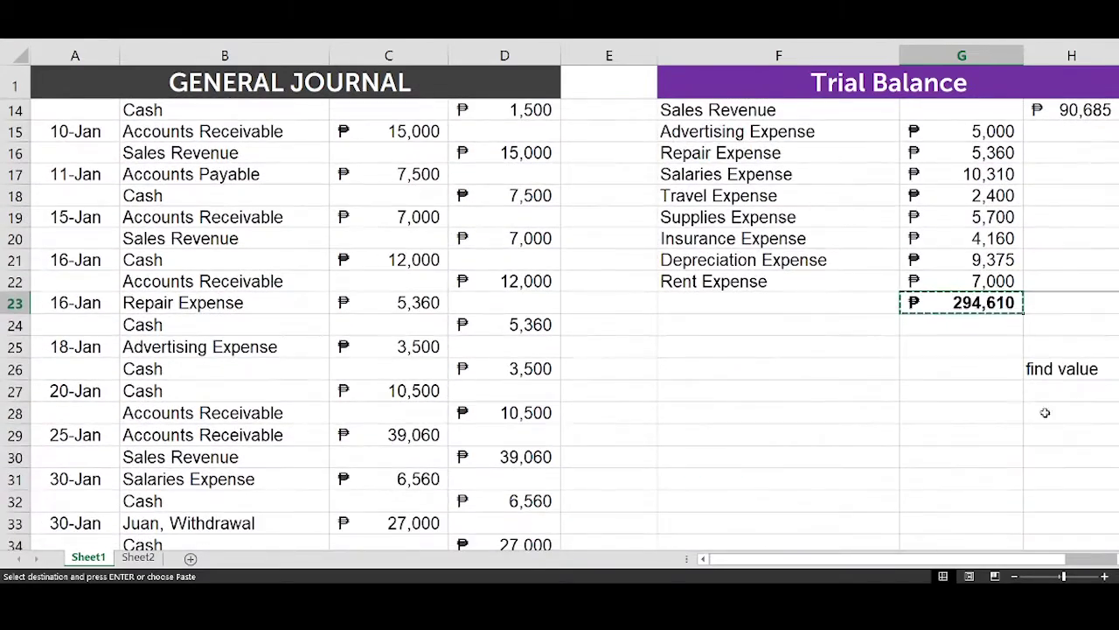
pyautogui.click(1067, 306)
pyautogui.hotkey('ctrl', 'v')
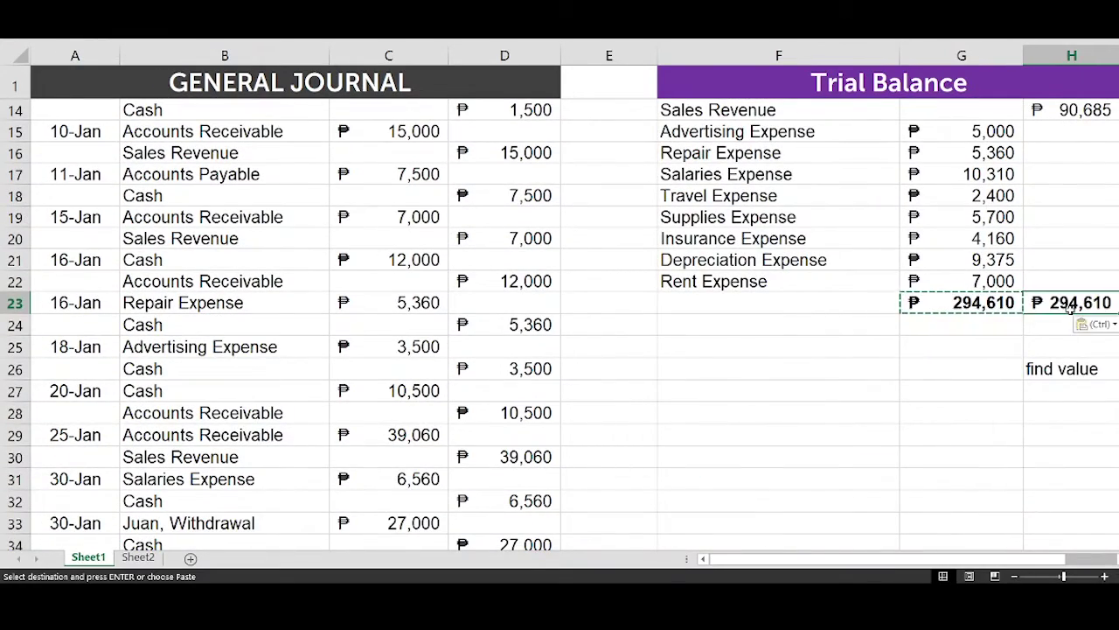
pyautogui.press('Escape')
pyautogui.press('Left')
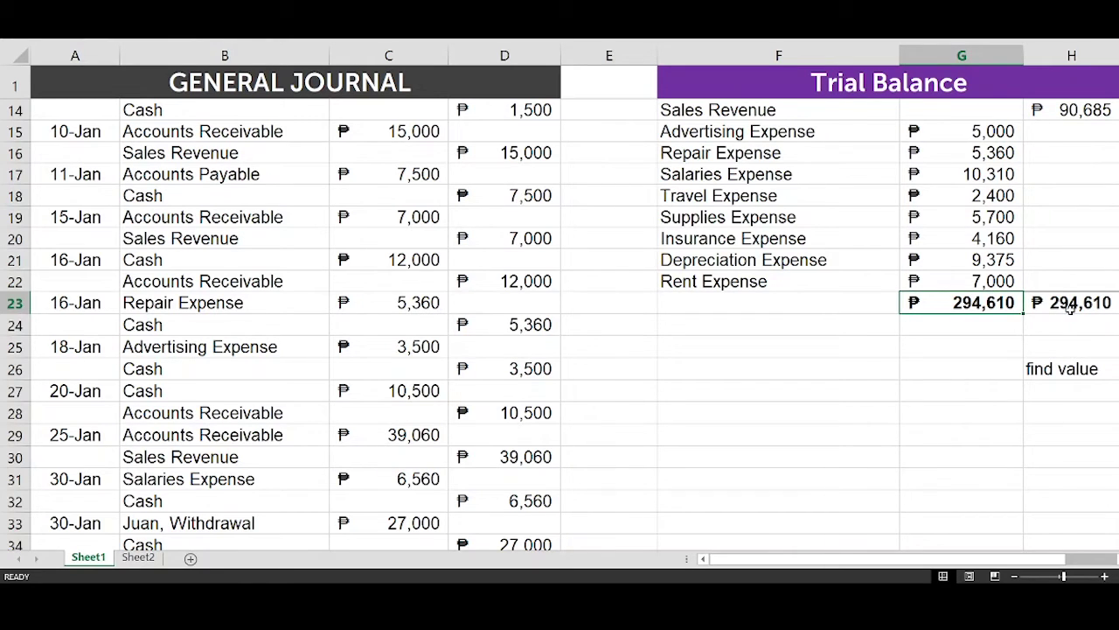
# Step: Check the SUM ranges in the debit total G23 and the credit total H23
pyautogui.press('F2')
pyautogui.press('Return')
pyautogui.press('Right')
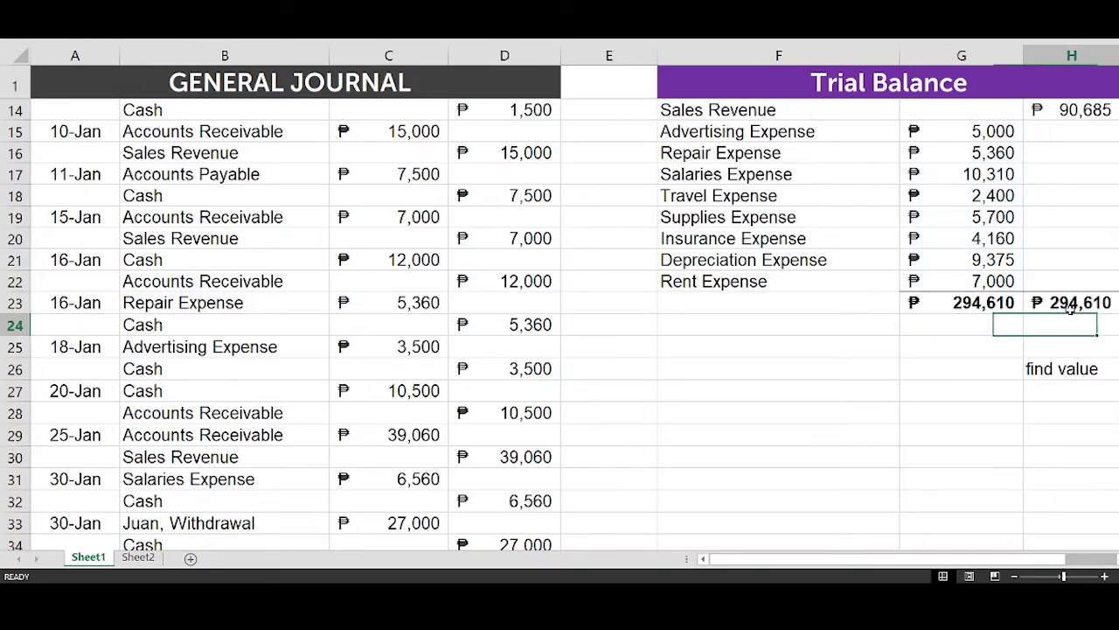
pyautogui.doubleClick(1071, 306)
pyautogui.press('Return')
pyautogui.press('Up')
pyautogui.press('Left')
pyautogui.press('Left')
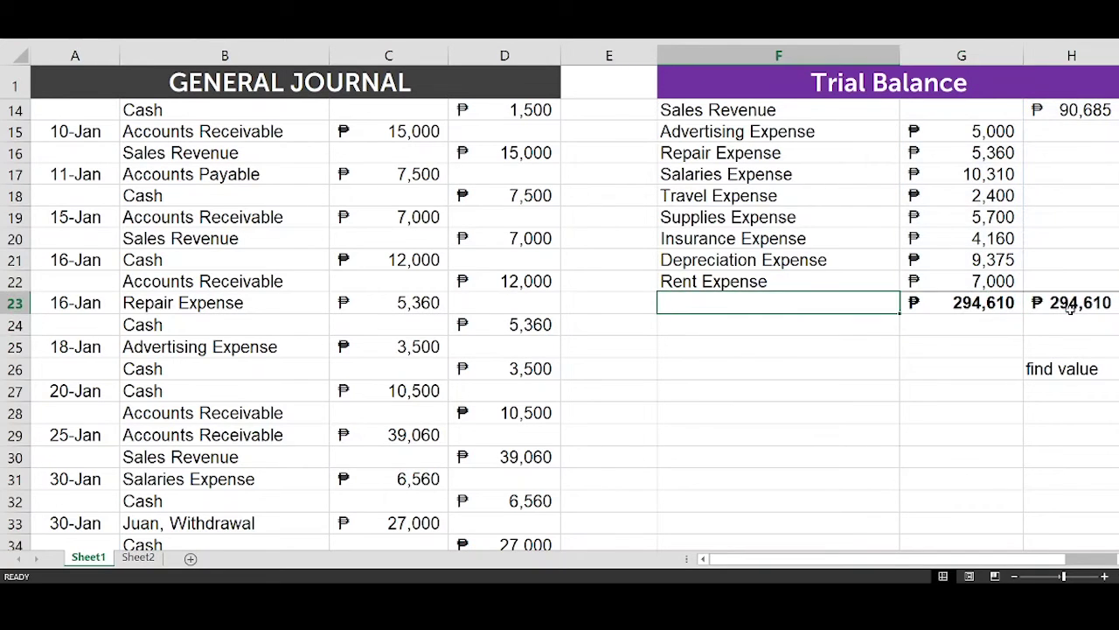
pyautogui.write('0')
pyautogui.press('Return')
pyautogui.click(835, 304)
pyautogui.press('Delete')
pyautogui.press('Return')
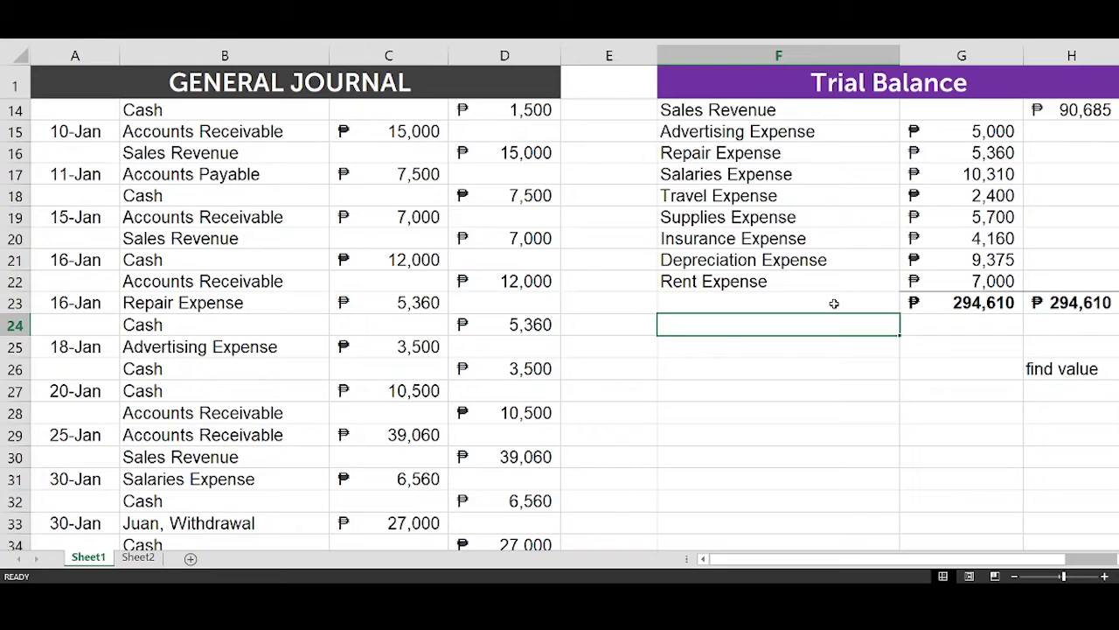
pyautogui.write('D')
pyautogui.press('Escape')
# Step: Move the 18-Jan Cash amount of 3,500 from the journal's credit cell D26 to the debit cell C26
pyautogui.scroll(-1, 596, 328)
pyautogui.scroll(-1, 596, 327)
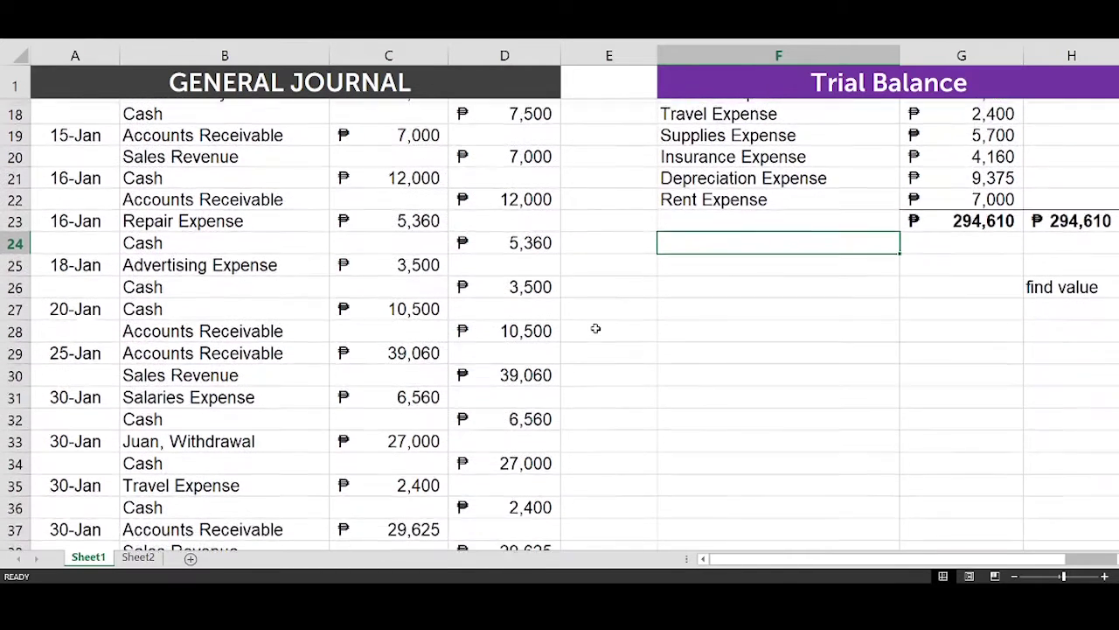
pyautogui.click(534, 257)
pyautogui.moveTo(451, 266); pyautogui.dragTo(87, 280)
pyautogui.click(514, 282)
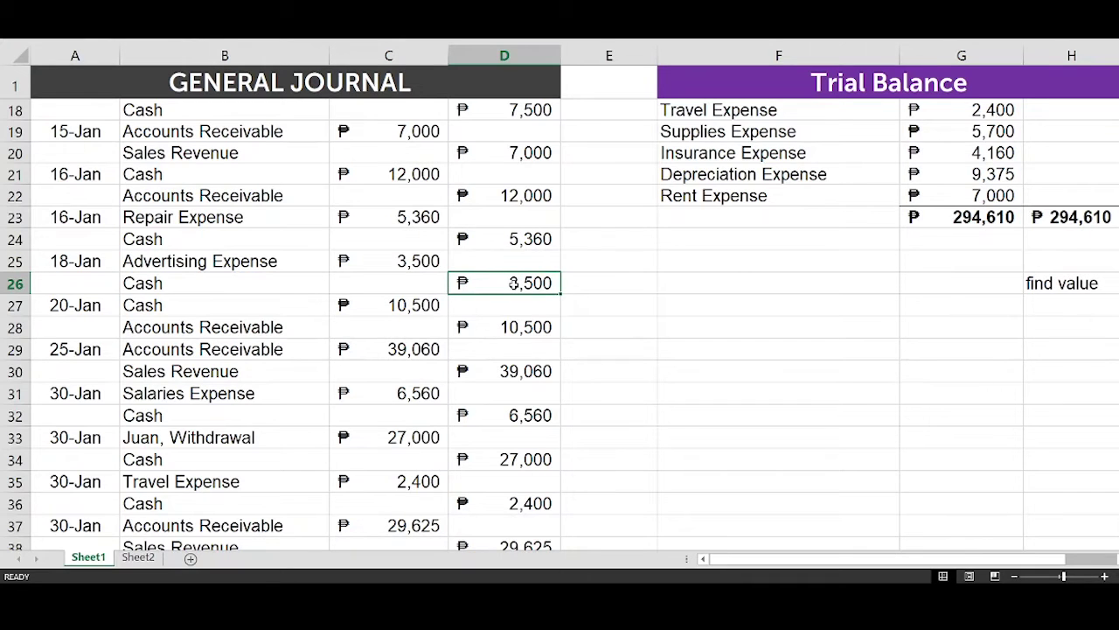
pyautogui.hotkey('ctrl', 'c')
pyautogui.press('Left')
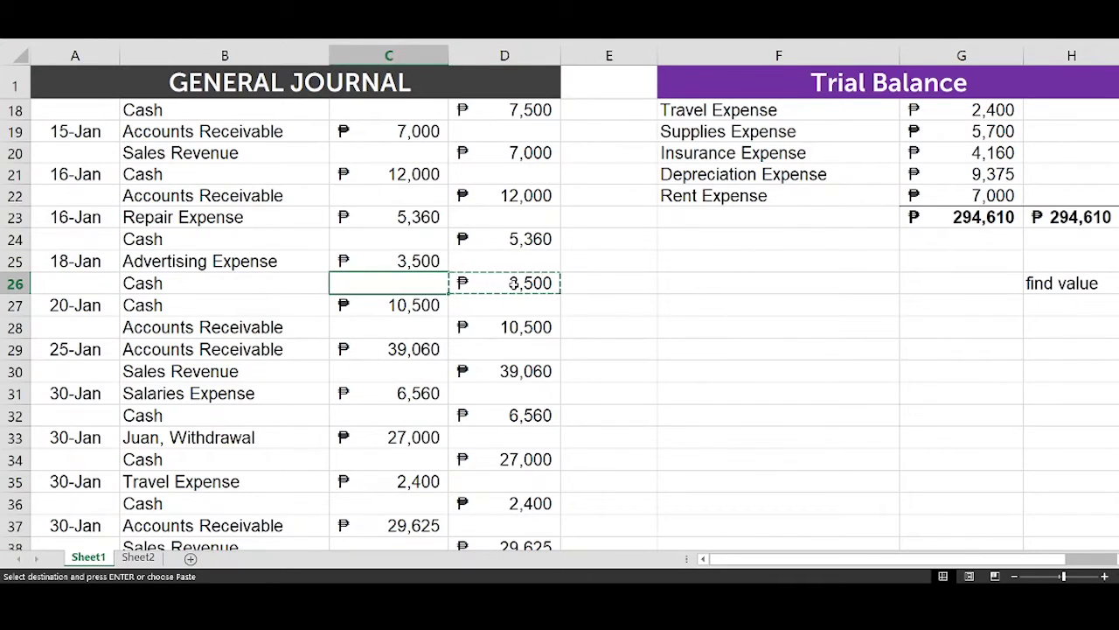
pyautogui.press('Escape')
pyautogui.press('Right')
pyautogui.hotkey('ctrl', 'x')
pyautogui.press('Left')
pyautogui.hotkey('ctrl', 'v')
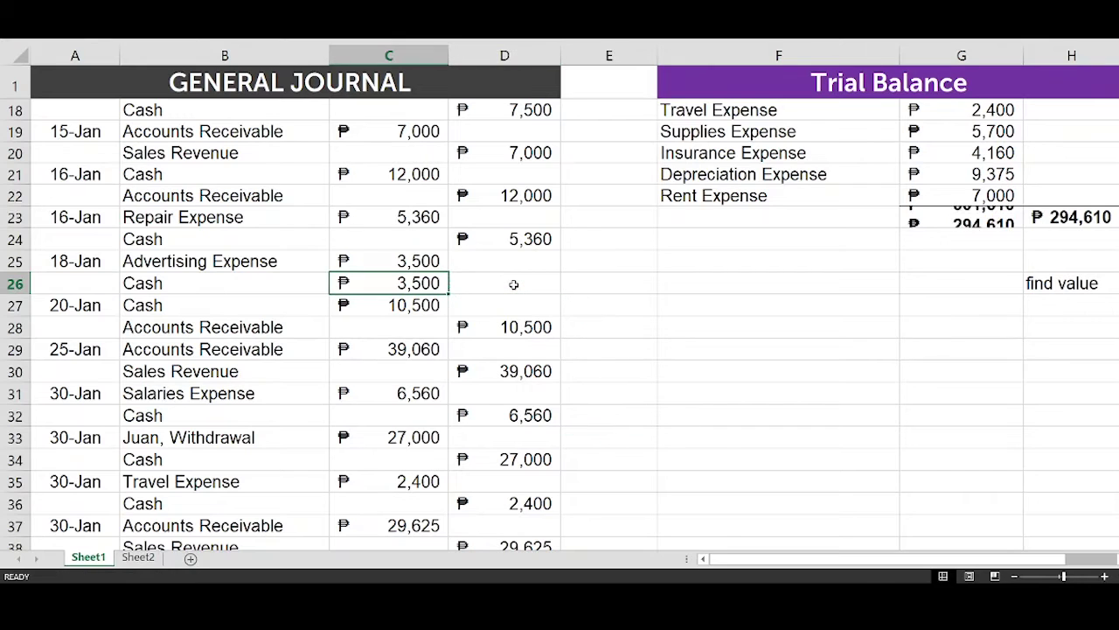
# Step: Examine the doubled debit entry in journal rows 25 and 26, and compare the trial balance totals in G23 and H23
pyautogui.scroll(1, 514, 284)
pyautogui.moveTo(514, 285); pyautogui.dragTo(530, 323)
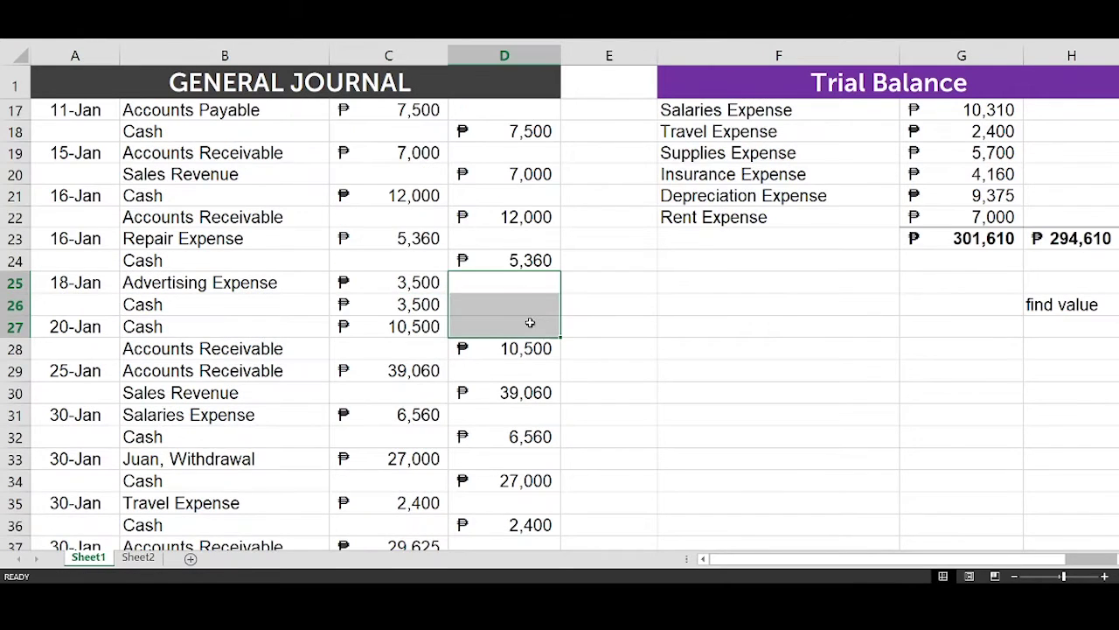
pyautogui.press('Left')
pyautogui.press('Left')
pyautogui.press('Down')
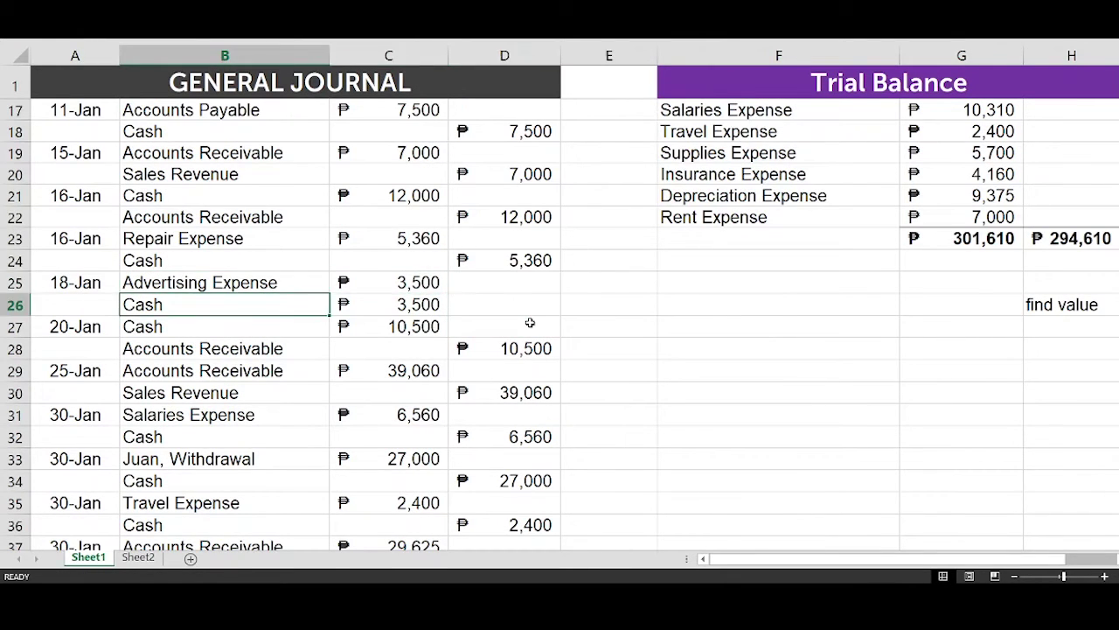
pyautogui.press('Right')
pyautogui.press('Down')
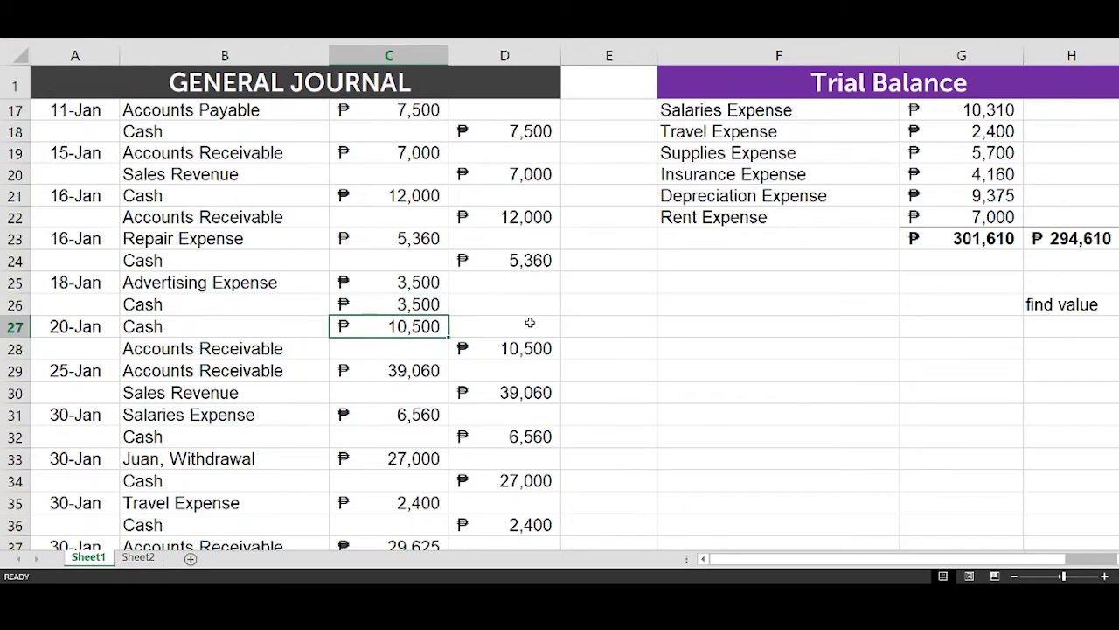
pyautogui.press('Up')
pyautogui.press('Up')
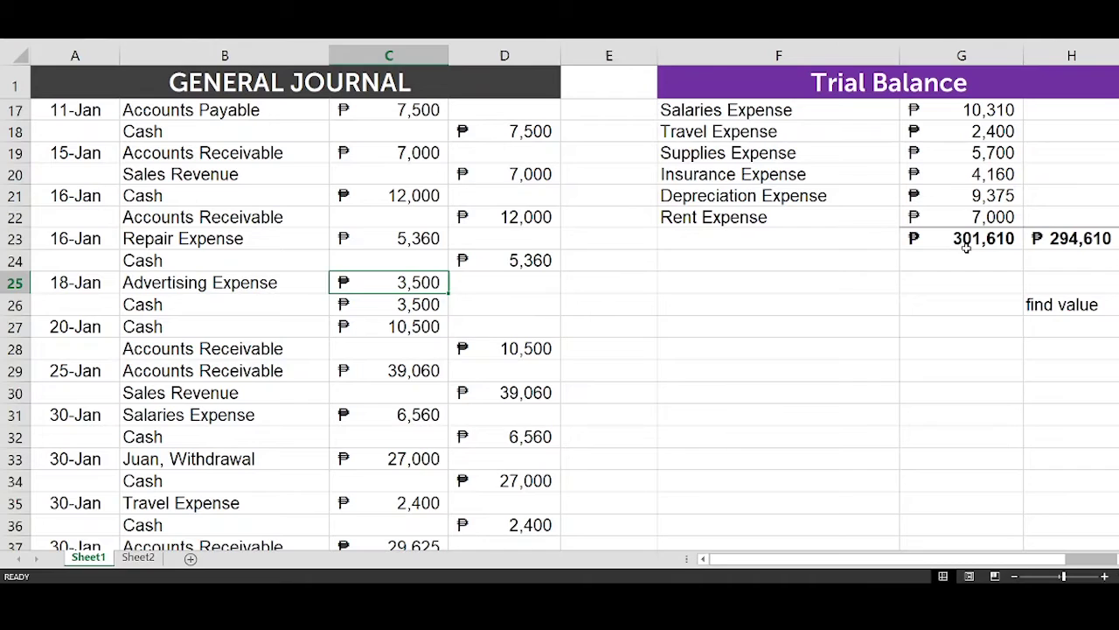
pyautogui.moveTo(967, 247); pyautogui.dragTo(1067, 245)
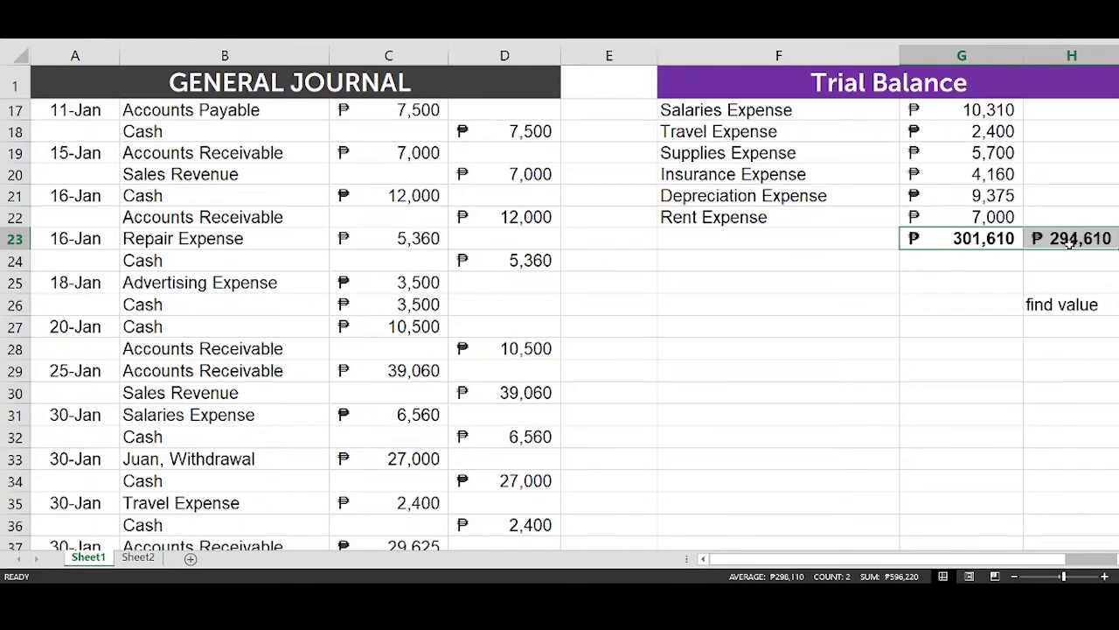
# Step: Label F25 Difference and subtract the credit total from the debit total in G25 with =G23-H23
pyautogui.press('Down')
pyautogui.click(785, 272)
pyautogui.write('=')
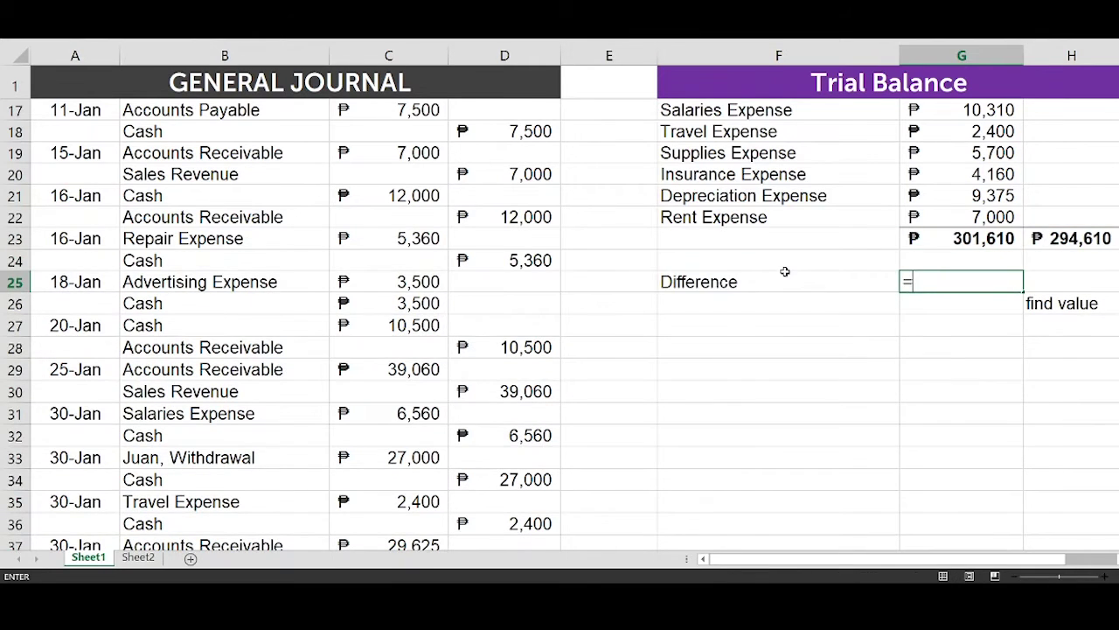
pyautogui.press('Up')
pyautogui.press('Up')
pyautogui.write('-')
pyautogui.press('Right')
pyautogui.press('Up')
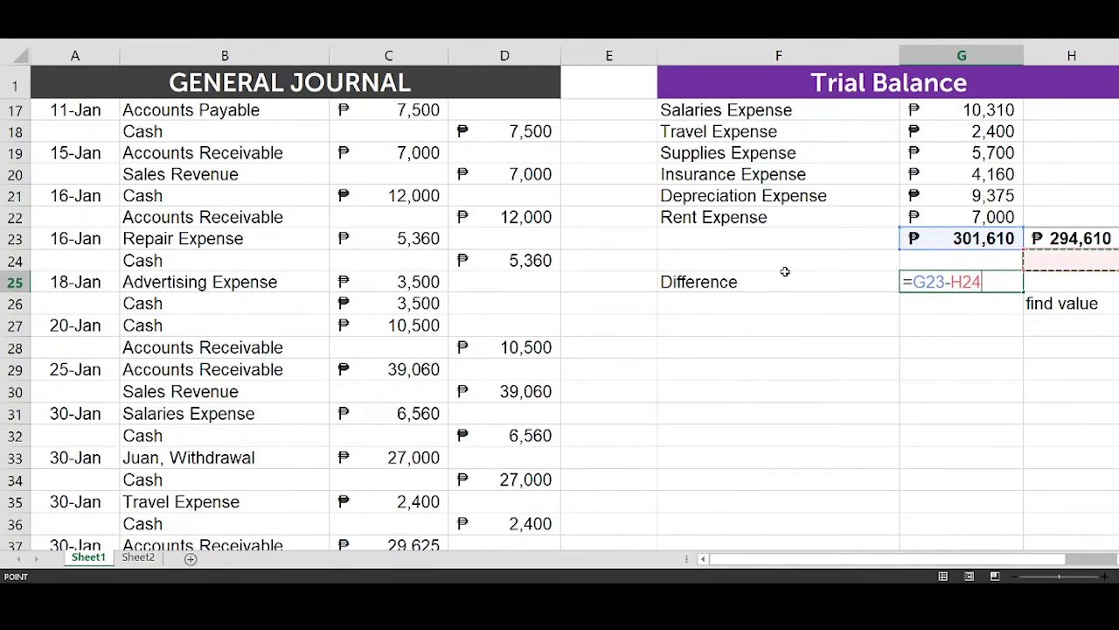
pyautogui.press('Up')
pyautogui.press('Return')
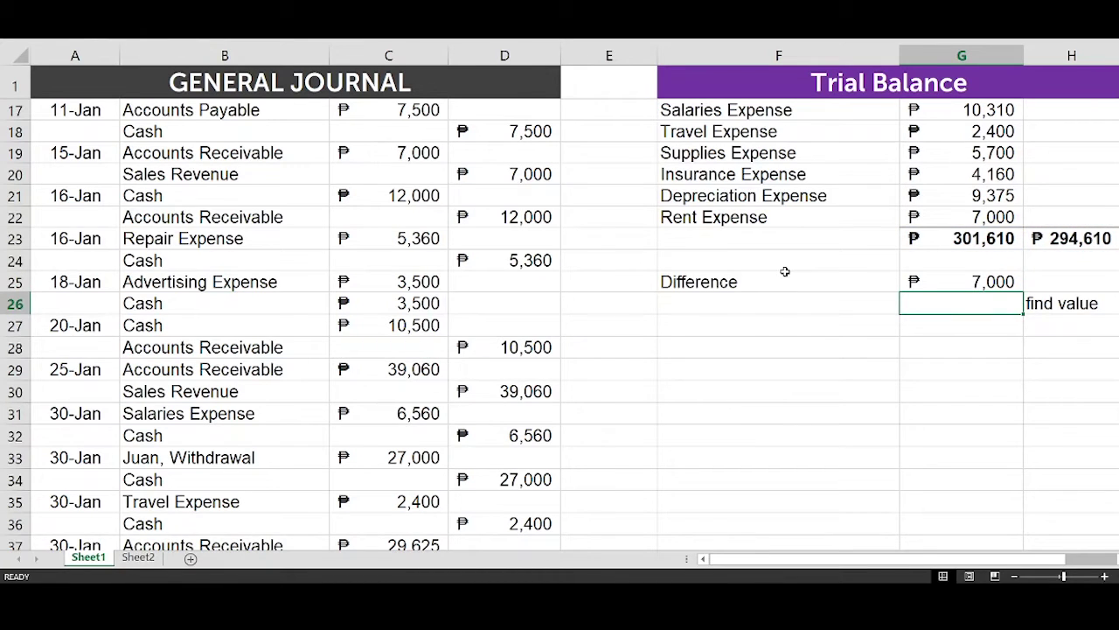
# Step: Enter the label "double debit or credit (div by 2)" in F26
pyautogui.press('Down')
pyautogui.press('Up')
pyautogui.press('Left')
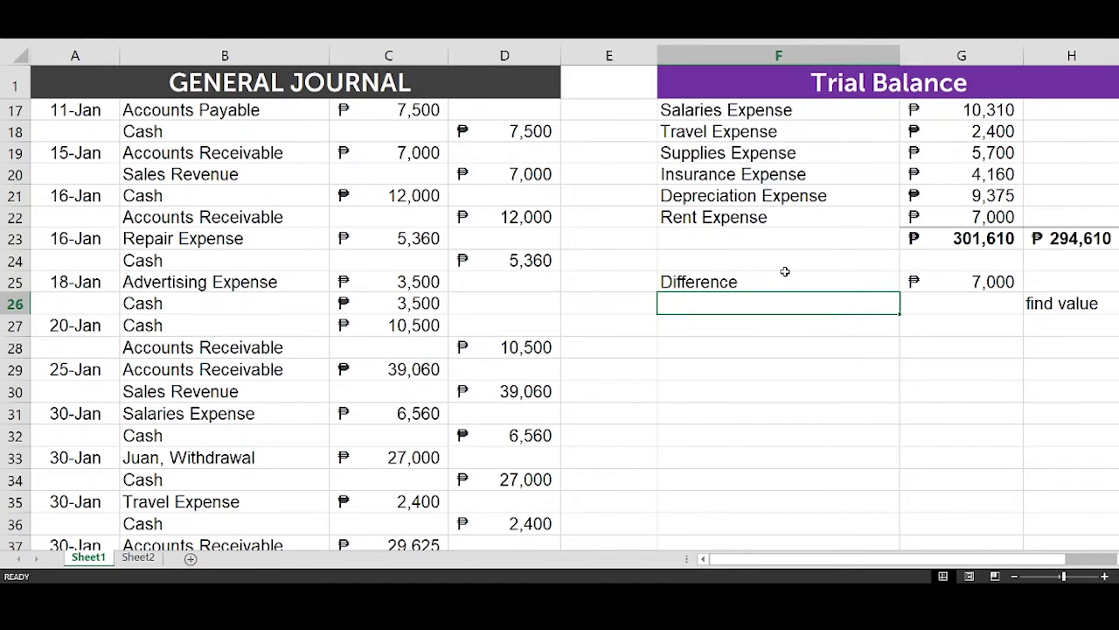
pyautogui.write('double debit or credit')
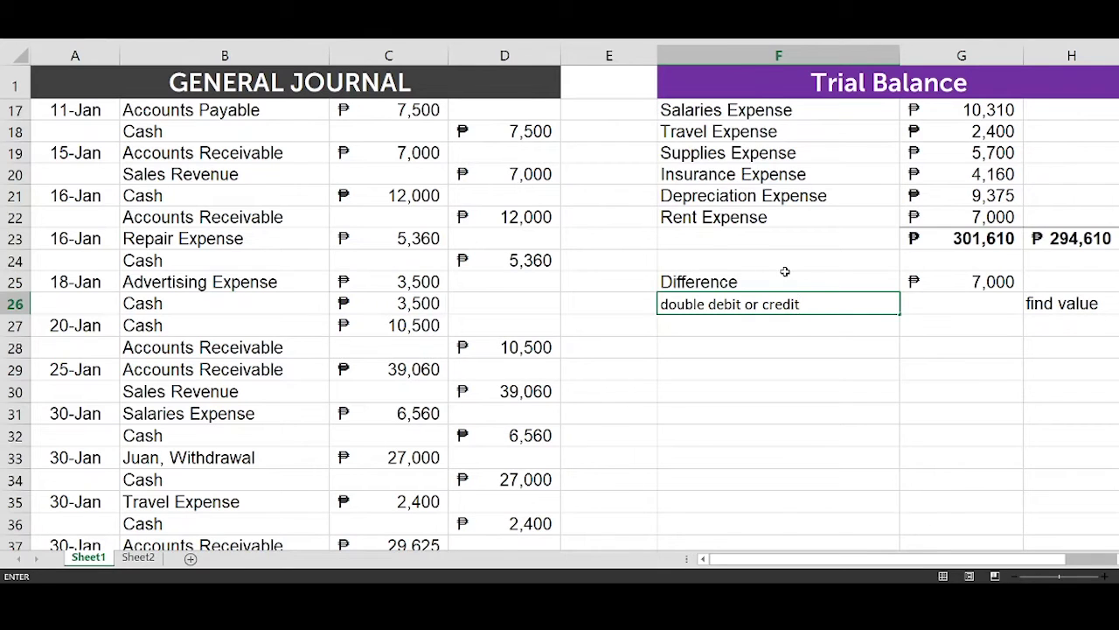
pyautogui.write('(div by 2)')
pyautogui.press('Return')
pyautogui.press('Up')
# Step: Halve the difference in G26 with the formula =G25/2
pyautogui.press('Right')
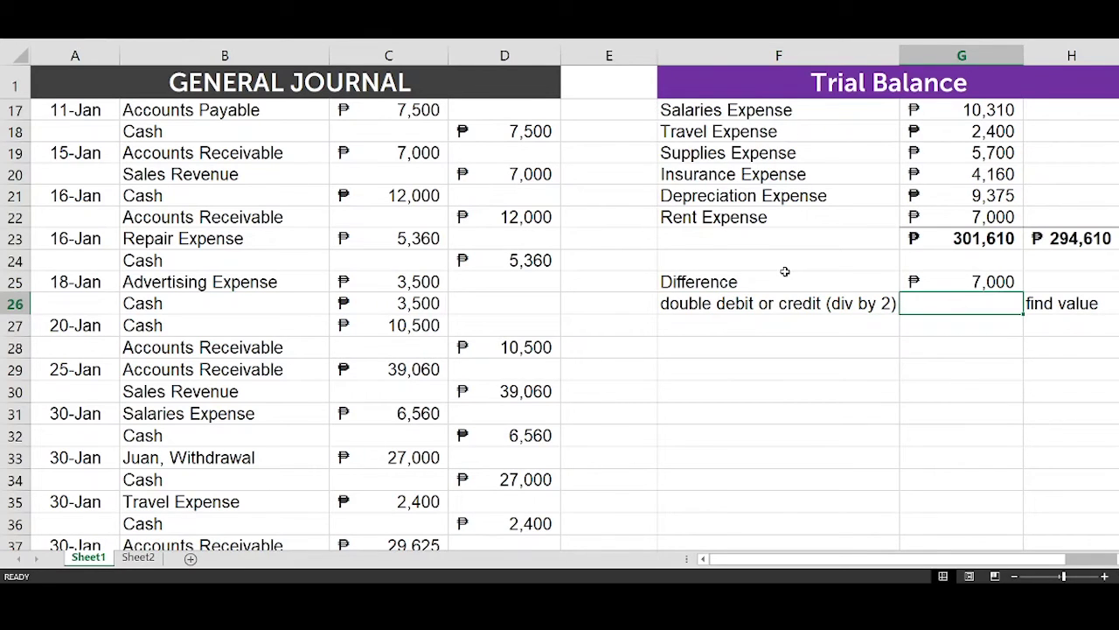
pyautogui.write('=')
pyautogui.press('Up')
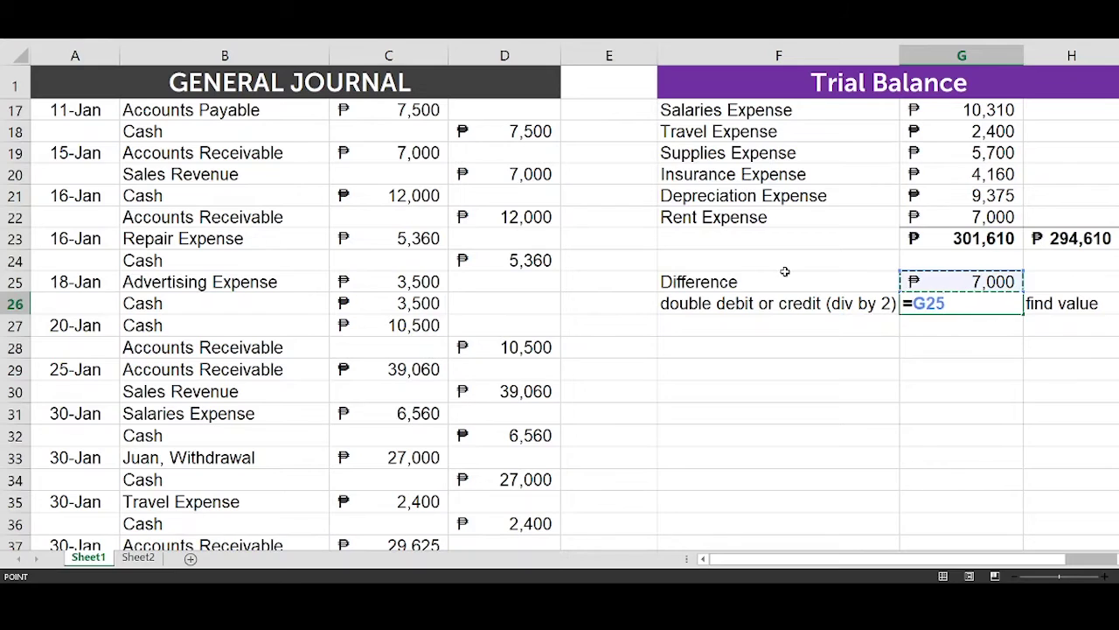
pyautogui.write('/2')
pyautogui.press('Return')
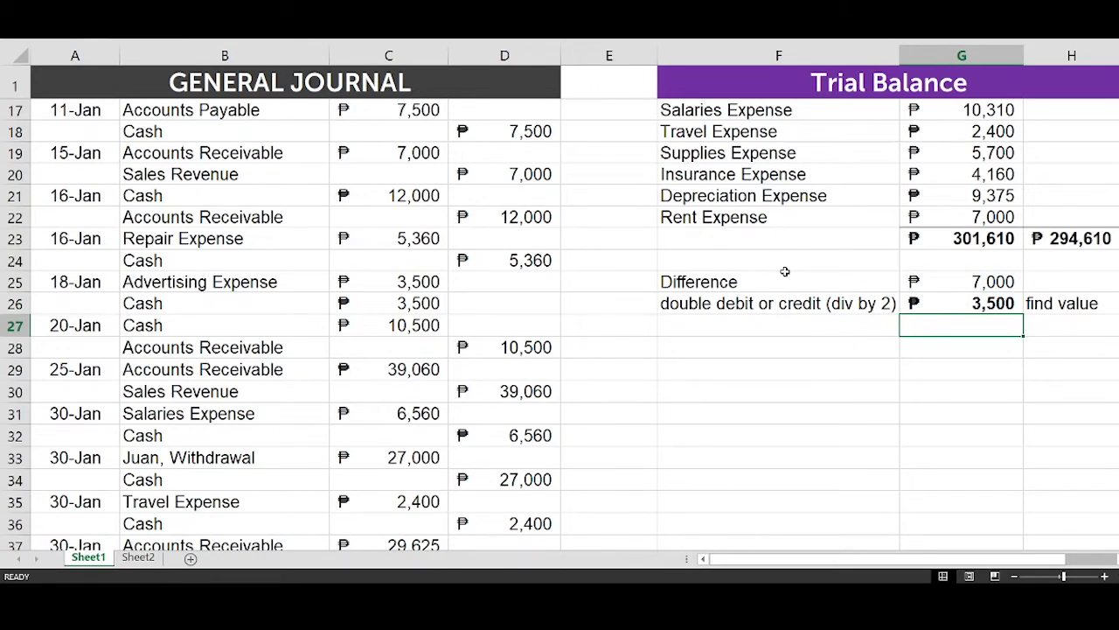
# Step: Italicize the "find value" note in H26
pyautogui.press('Up')
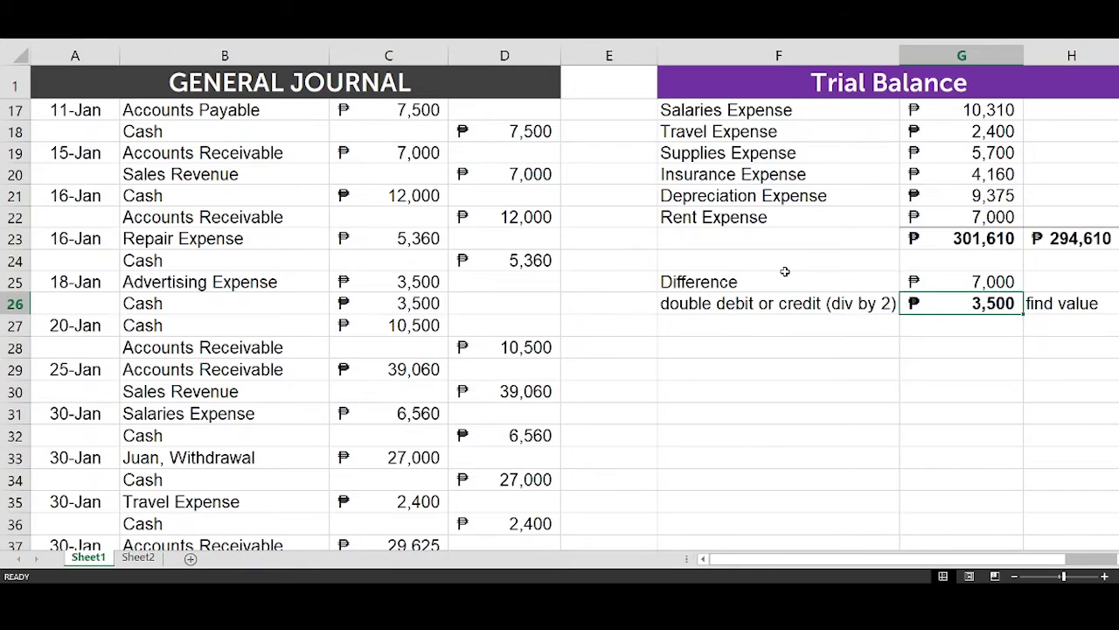
pyautogui.press('Right')
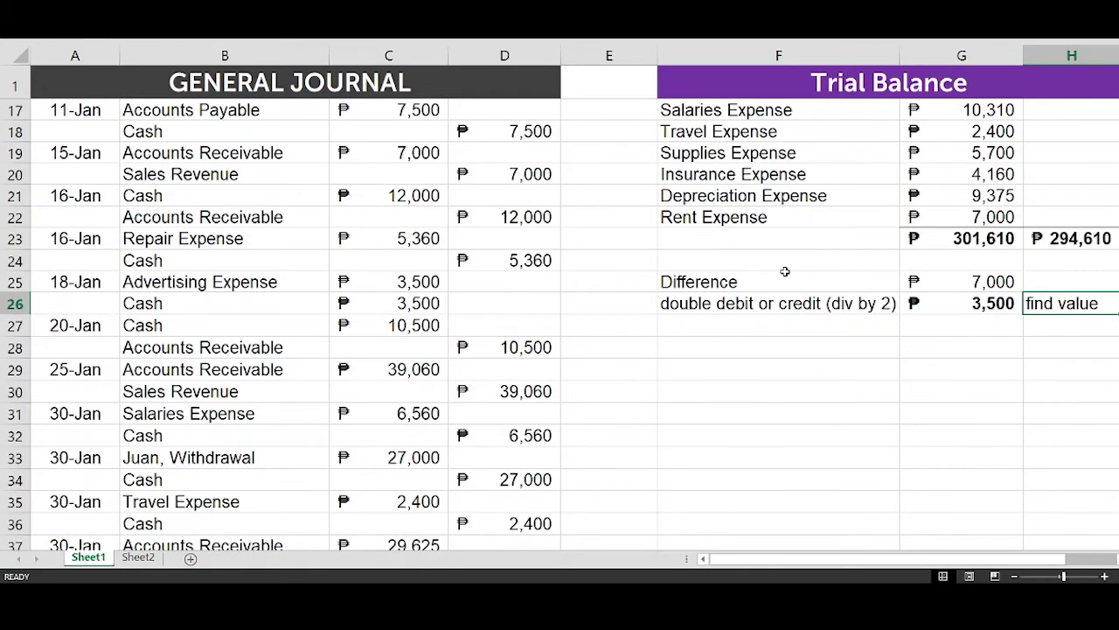
pyautogui.hotkey('ctrl', 'i')
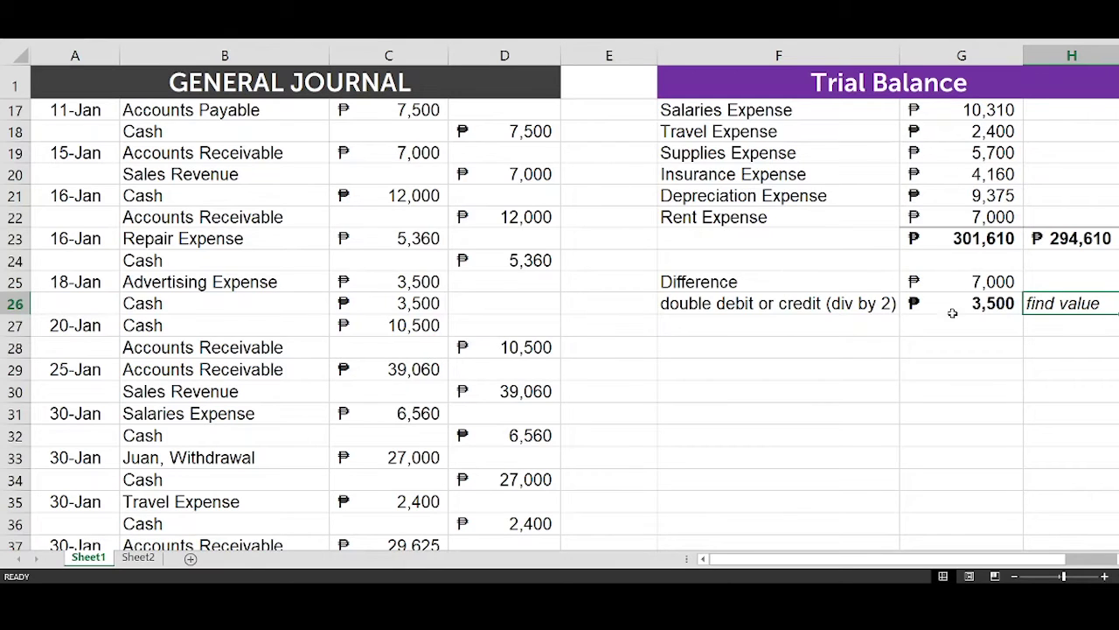
# Step: Search the journal's debit and credit columns C and D for all cells containing 3500
pyautogui.click(1001, 308)
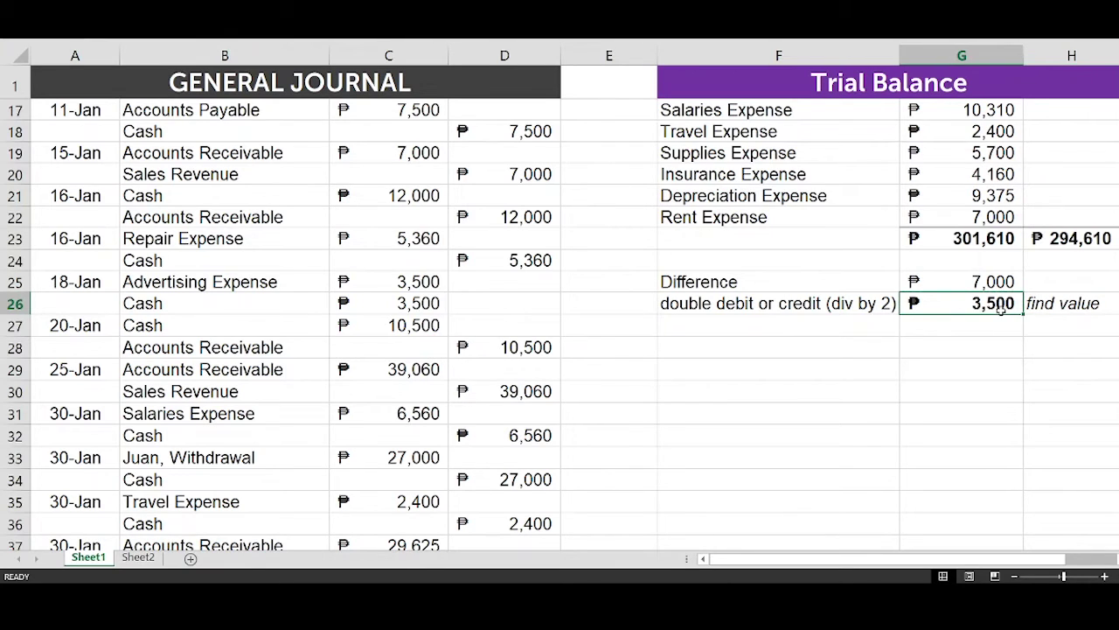
pyautogui.hotkey('ctrl', 'c')
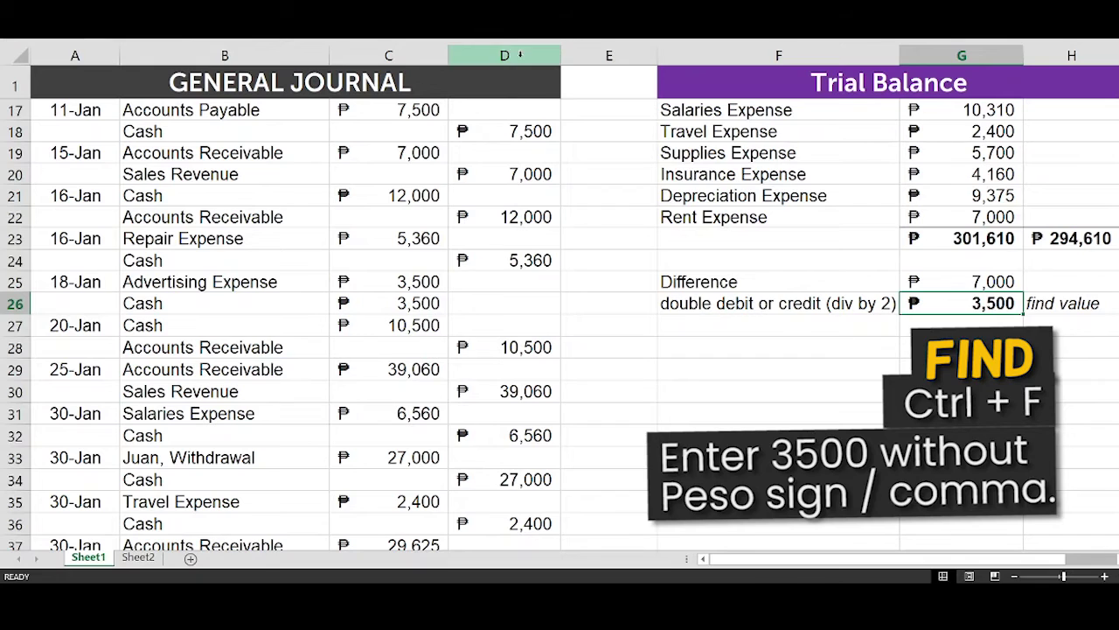
pyautogui.moveTo(522, 55); pyautogui.dragTo(388, 52)
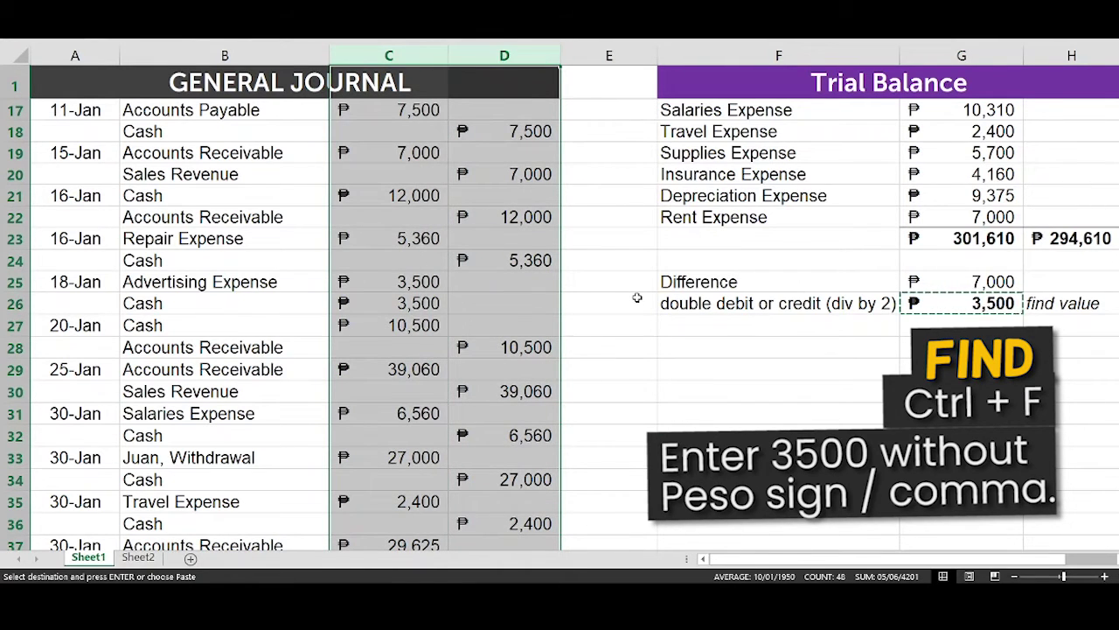
pyautogui.hotkey('ctrl', 'f')
pyautogui.write('3500')
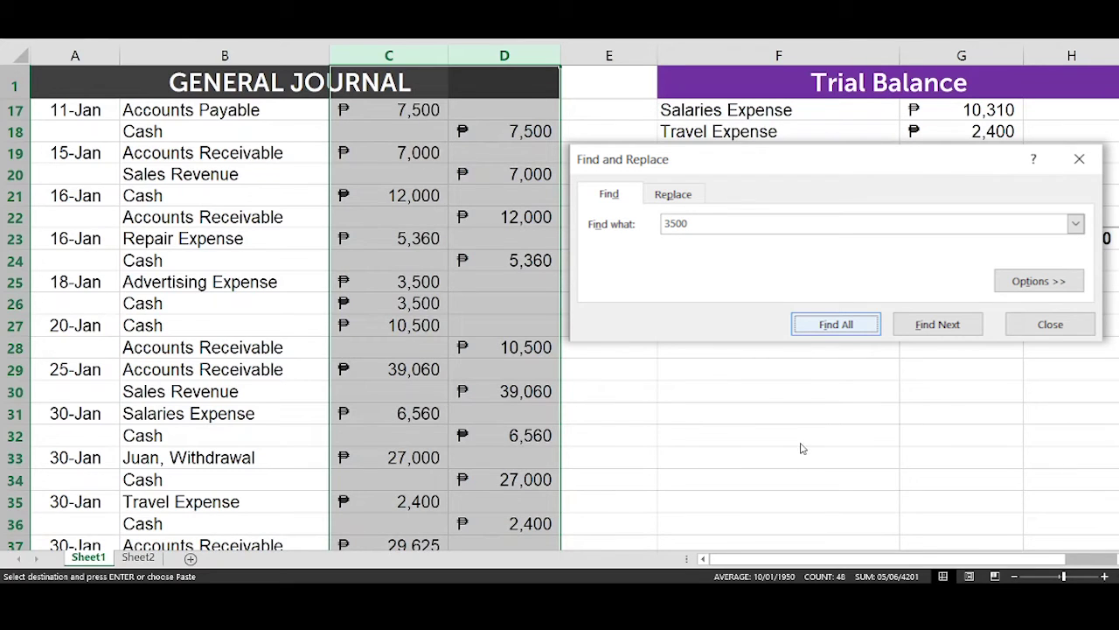
pyautogui.press('Return')
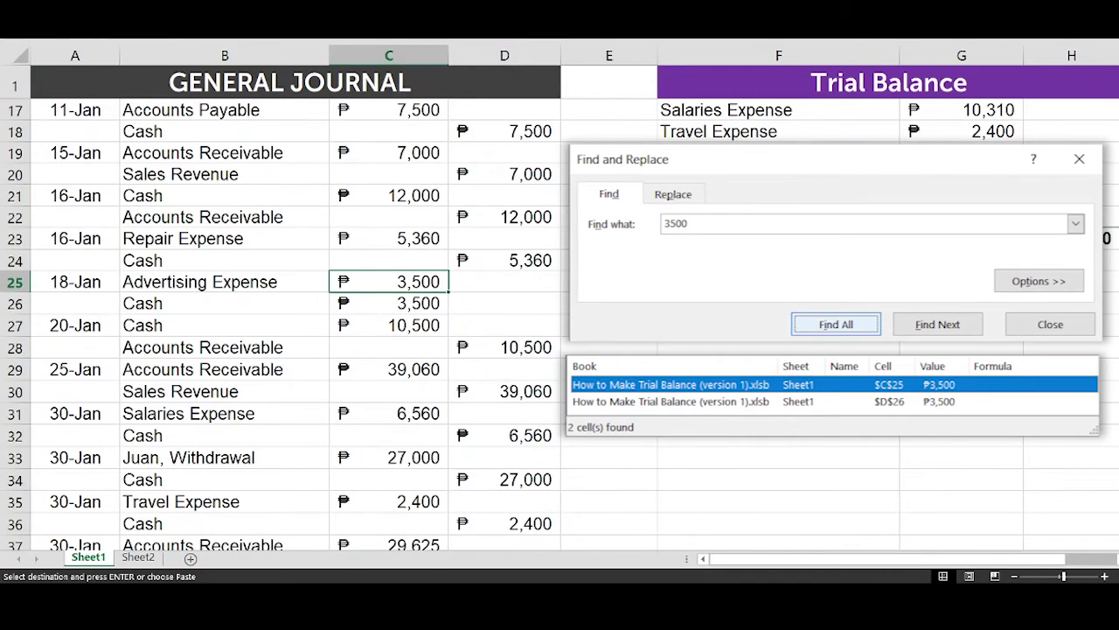
pyautogui.click(389, 302)
pyautogui.click(669, 385)
pyautogui.press('Escape')
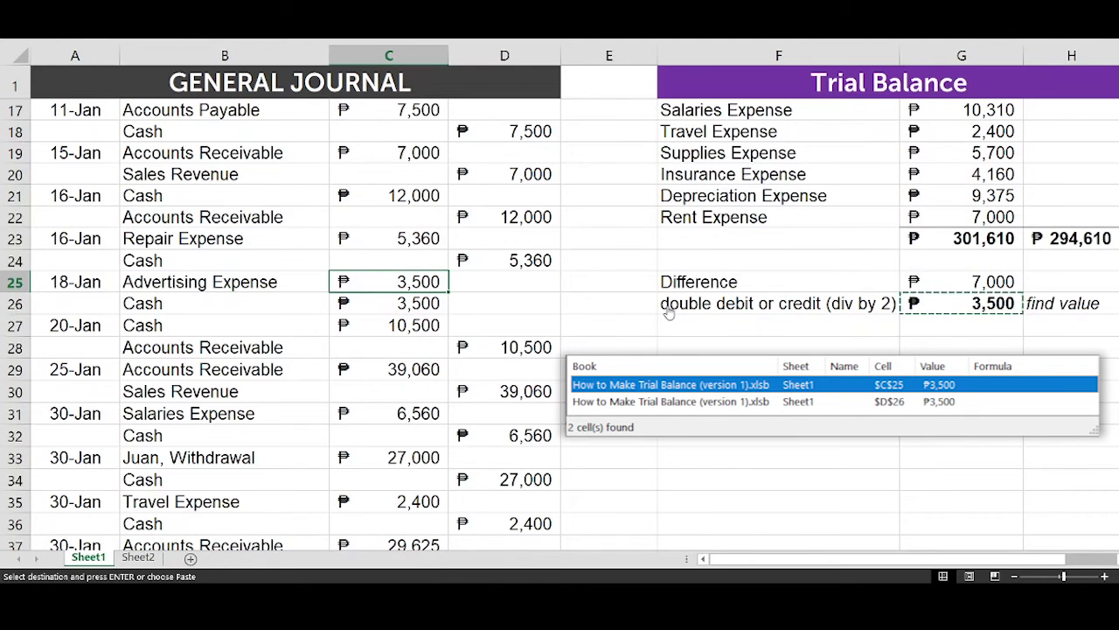
pyautogui.press('Down')
pyautogui.press('Up')
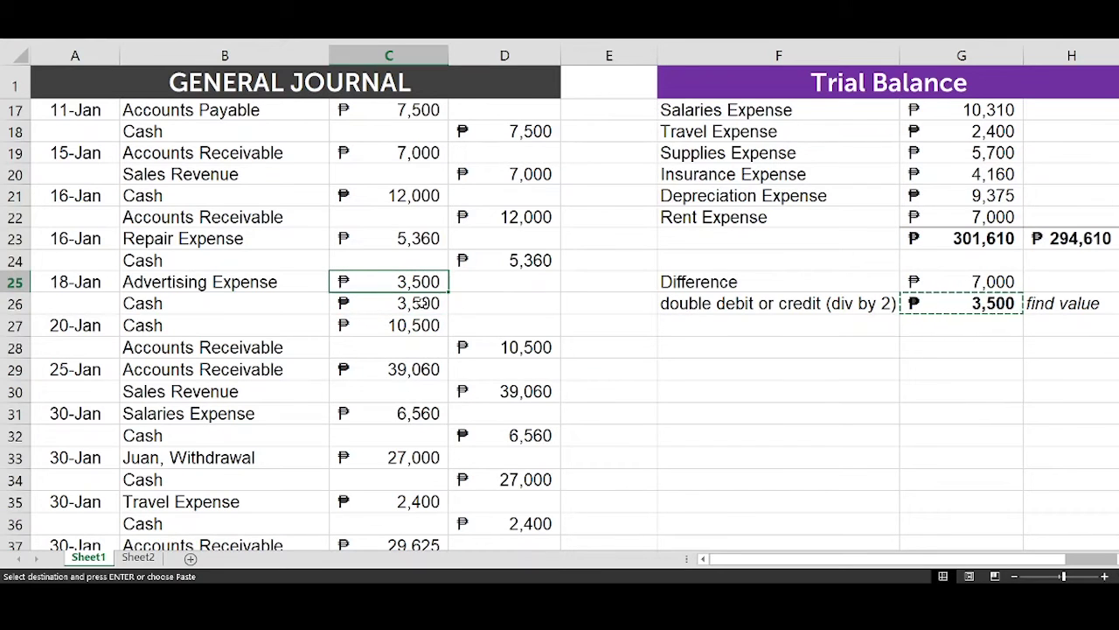
# Step: Move the 18-Jan Cash amount from the debit cell C26 to the credit cell D26
pyautogui.moveTo(420, 302); pyautogui.dragTo(78, 282)
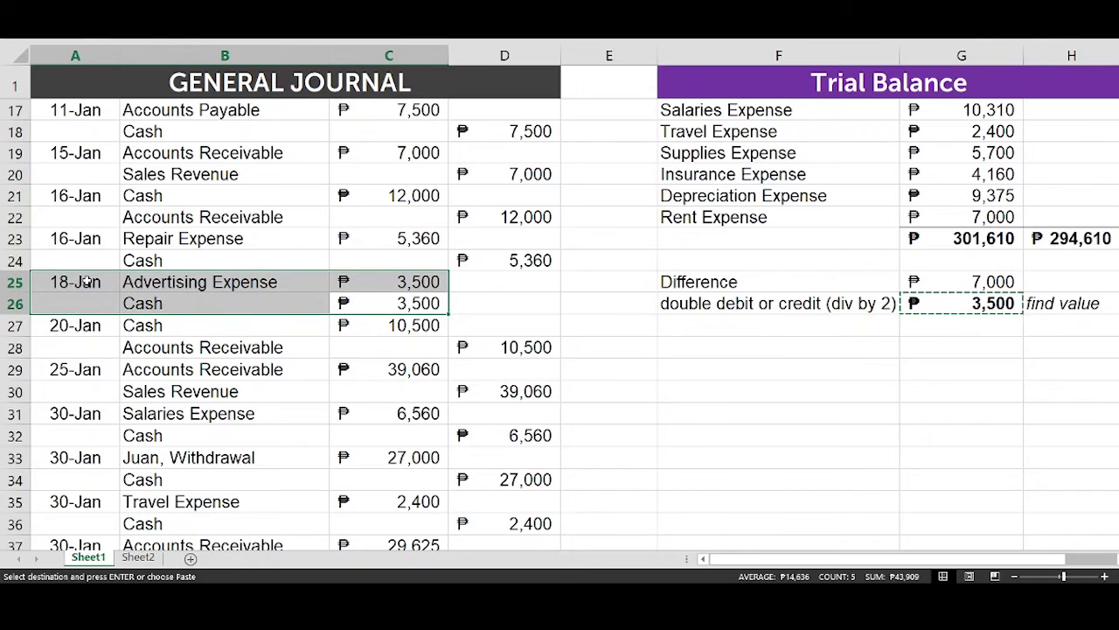
pyautogui.click(418, 303)
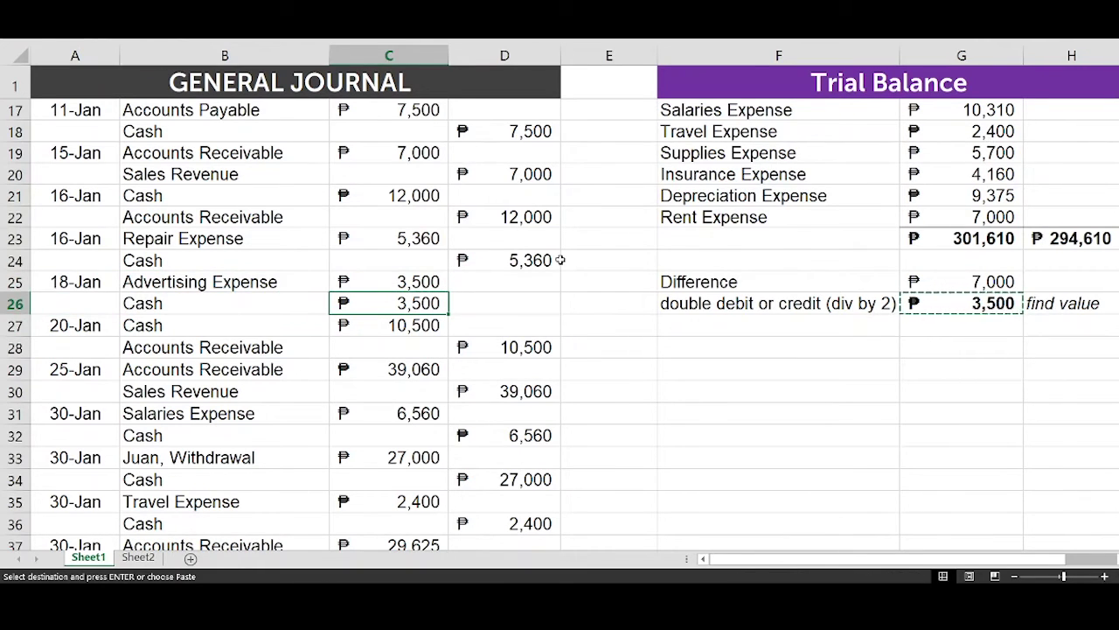
pyautogui.hotkey('ctrl', 'x')
pyautogui.press('Right')
pyautogui.hotkey('ctrl', 'v')
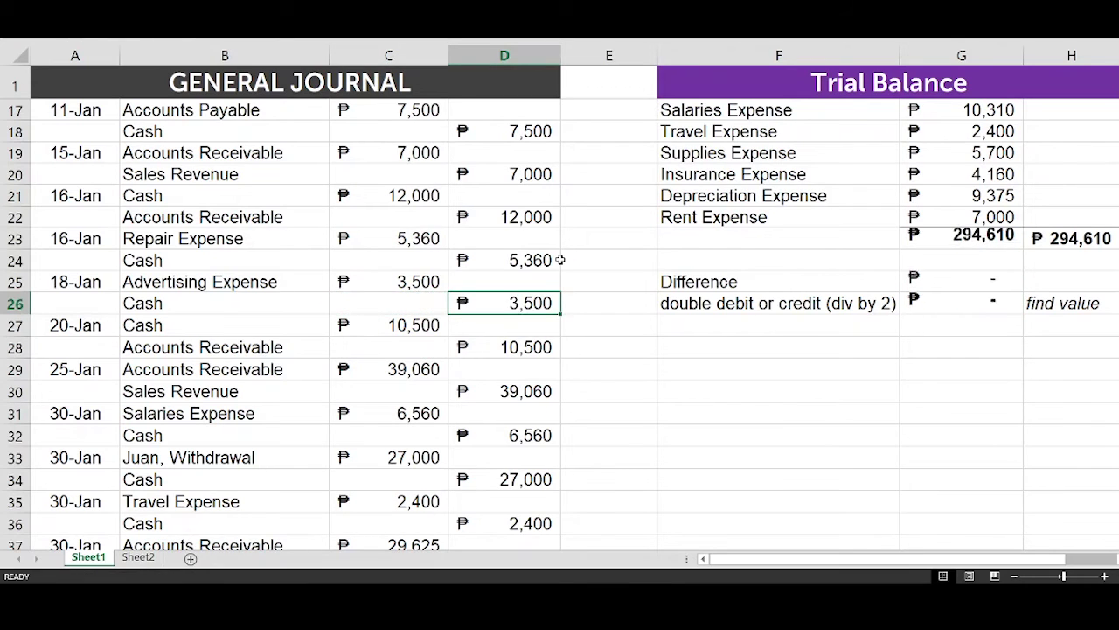
# Step: Enter the label "slide or transposition" in F27, below the double debit or credit row
pyautogui.press('Right')
pyautogui.press('Right')
pyautogui.press('Right')
pyautogui.press('Up')
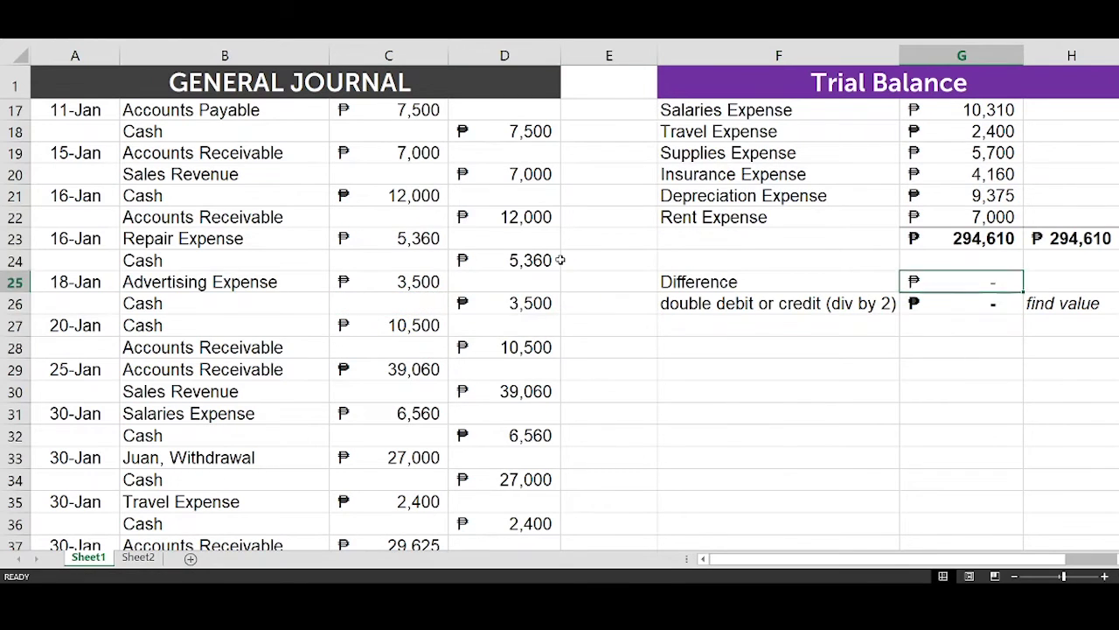
pyautogui.press('F2')
pyautogui.press('Return')
pyautogui.press('Down')
pyautogui.press('Left')
pyautogui.write('slide or')
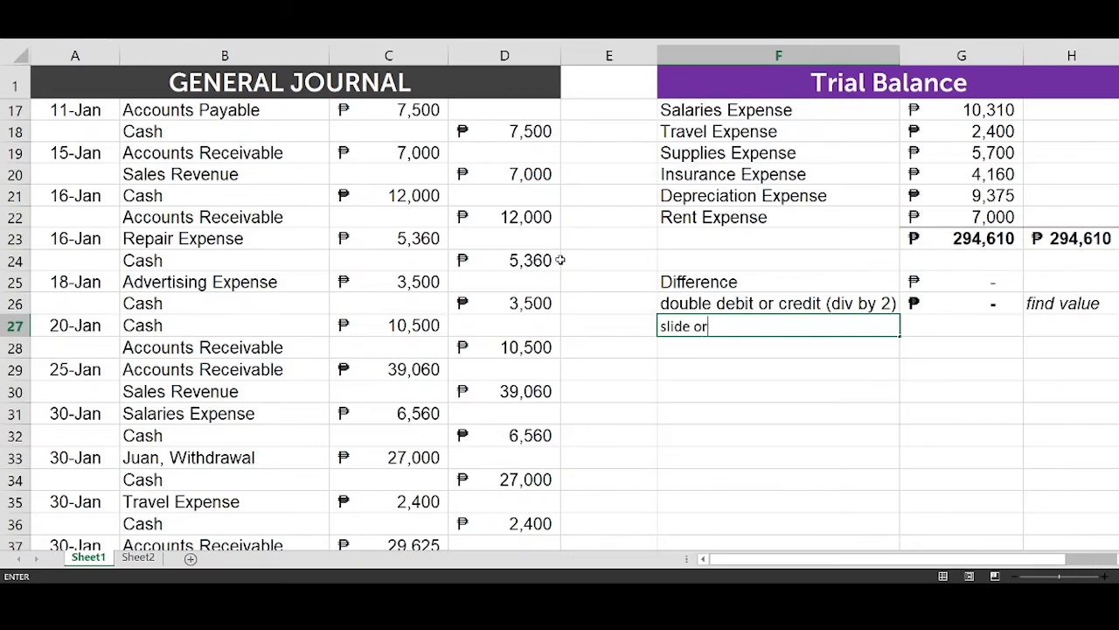
pyautogui.write(' transposition')
pyautogui.press('Return')
pyautogui.press('Up')
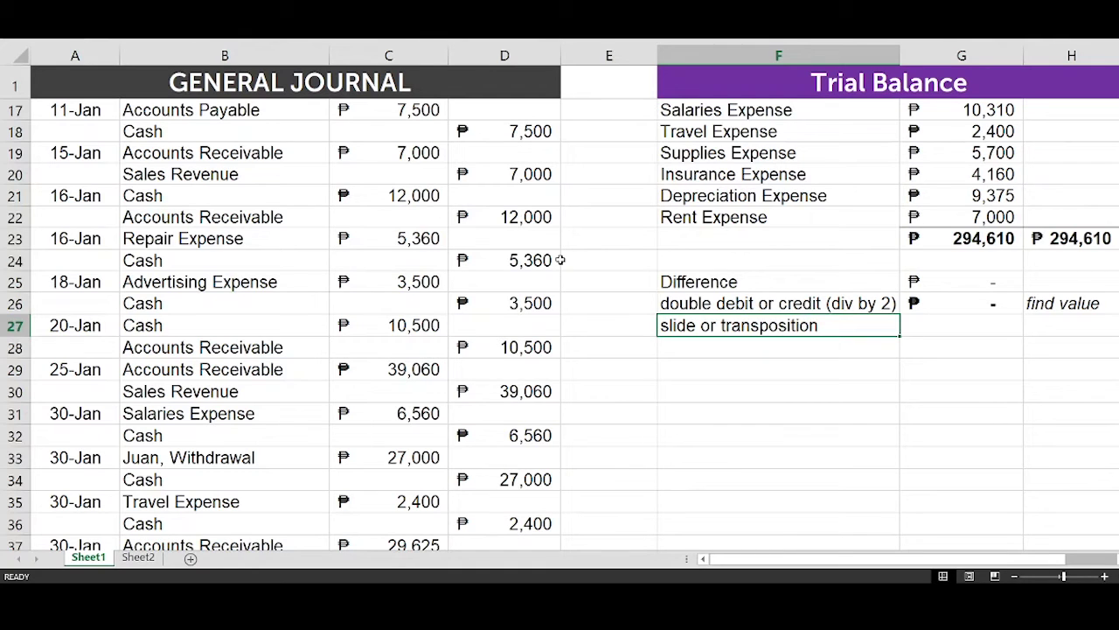
# Step: Enter the sample amounts 120.00 and 250 in F28 and clear the cell
pyautogui.press('Down')
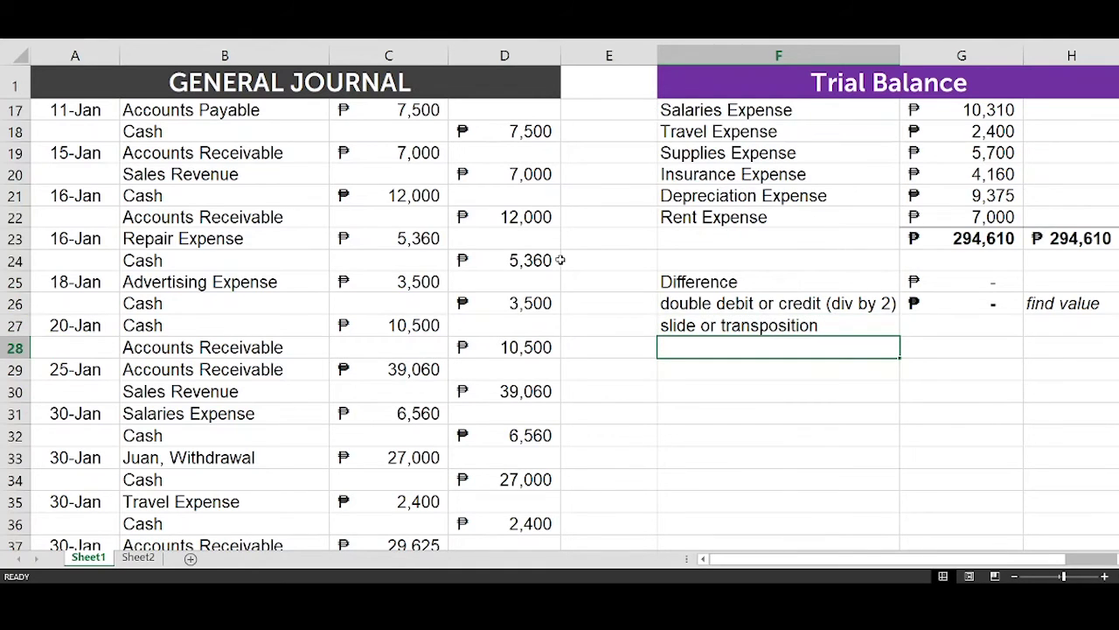
pyautogui.write('120.00')
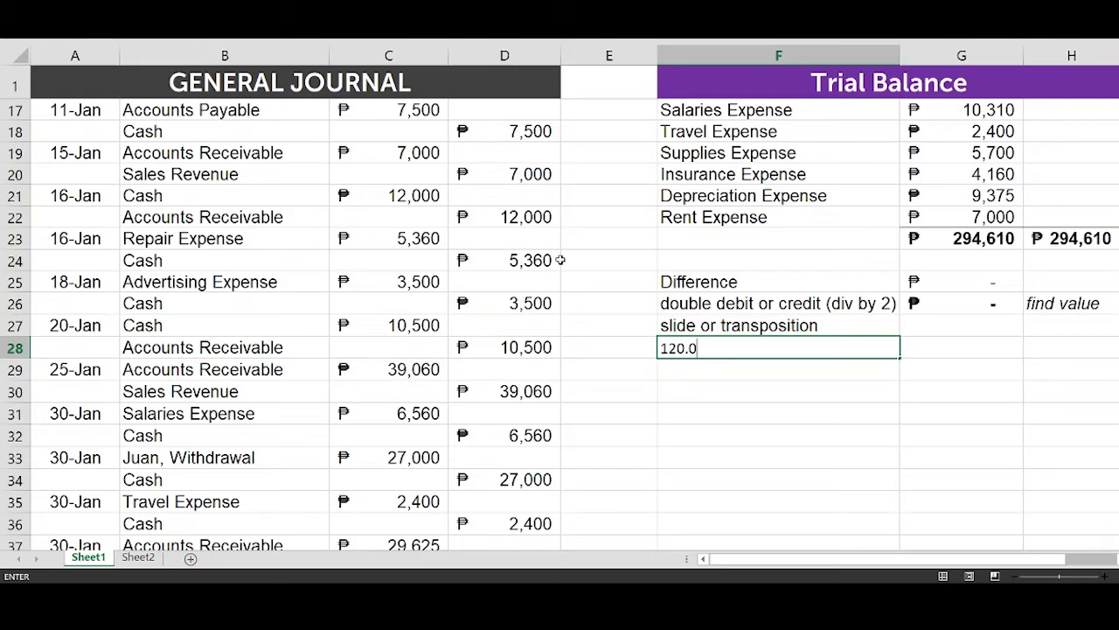
pyautogui.press('Left')
pyautogui.press('Left')
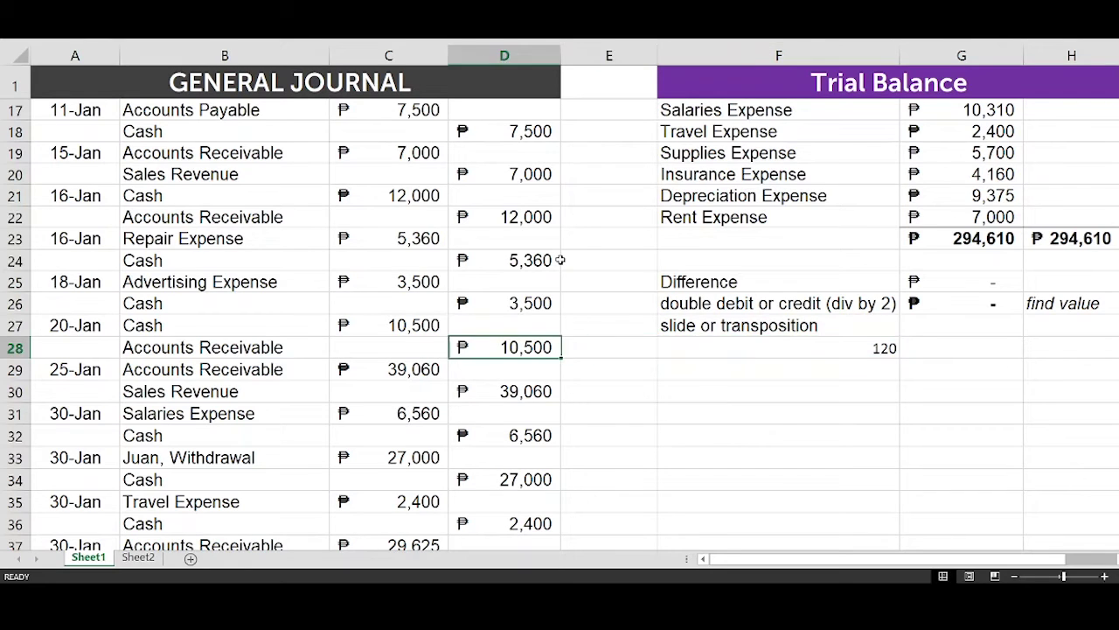
pyautogui.press('Right')
pyautogui.press('Right')
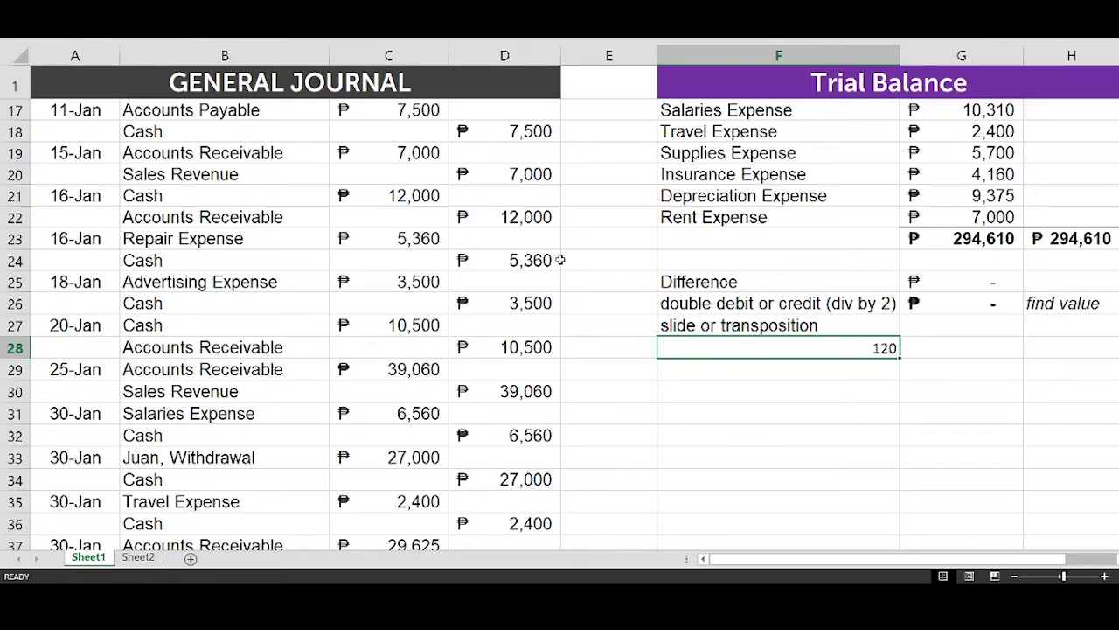
pyautogui.write('250')
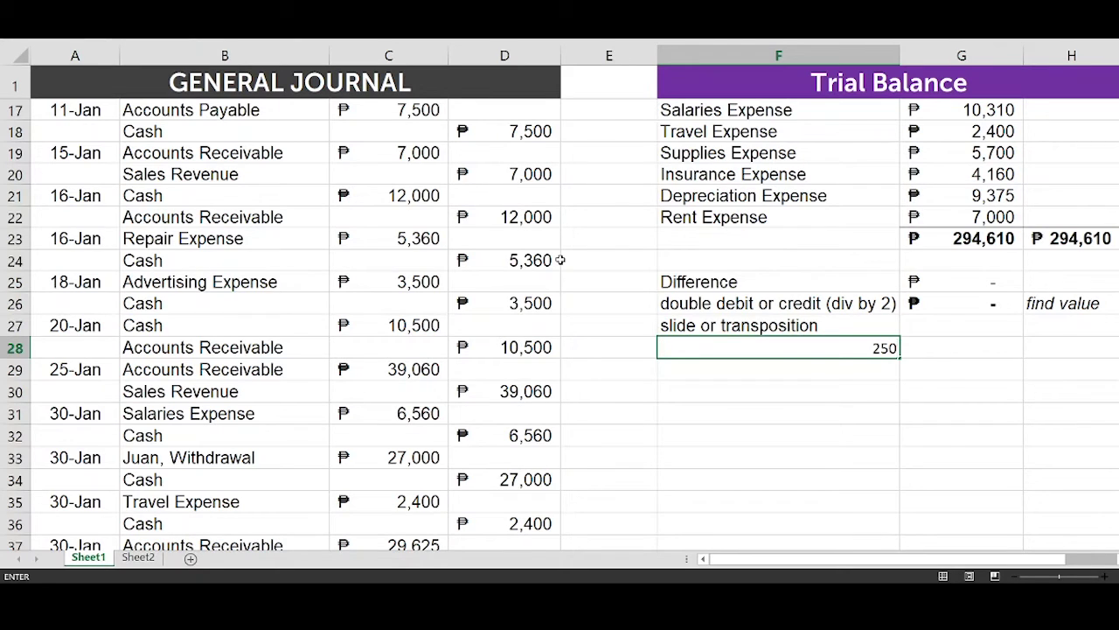
pyautogui.press('Return')
pyautogui.press('Up')
pyautogui.press('Delete')
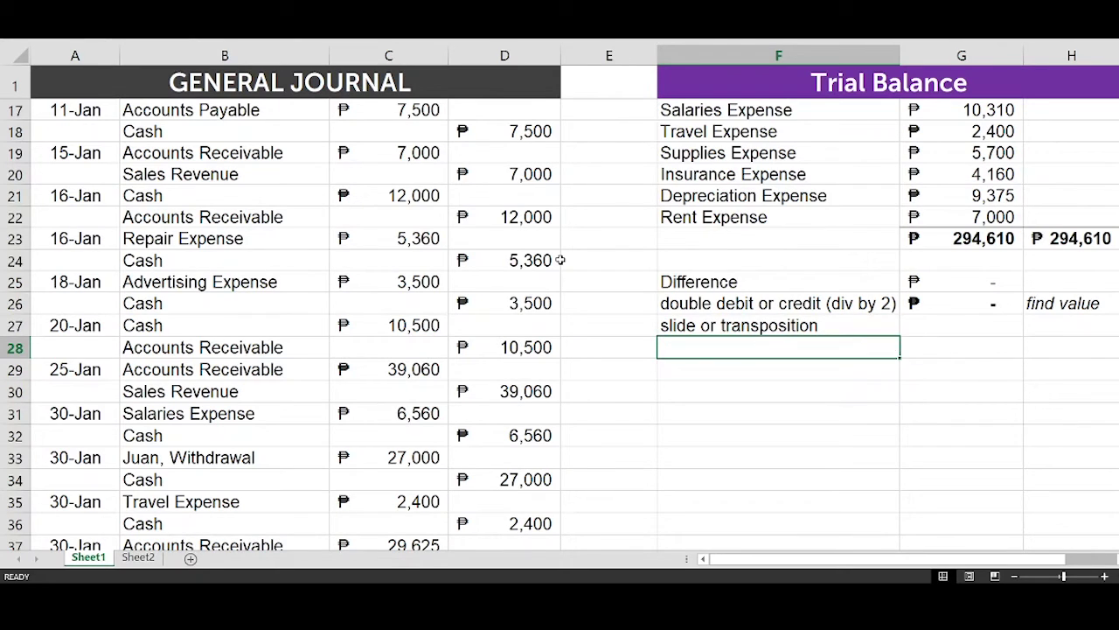
# Step: Change the Cash credit of the 18-Jan Advertising Expense entry in D26 to 350
pyautogui.press('Left')
pyautogui.press('Up')
pyautogui.press('Up')
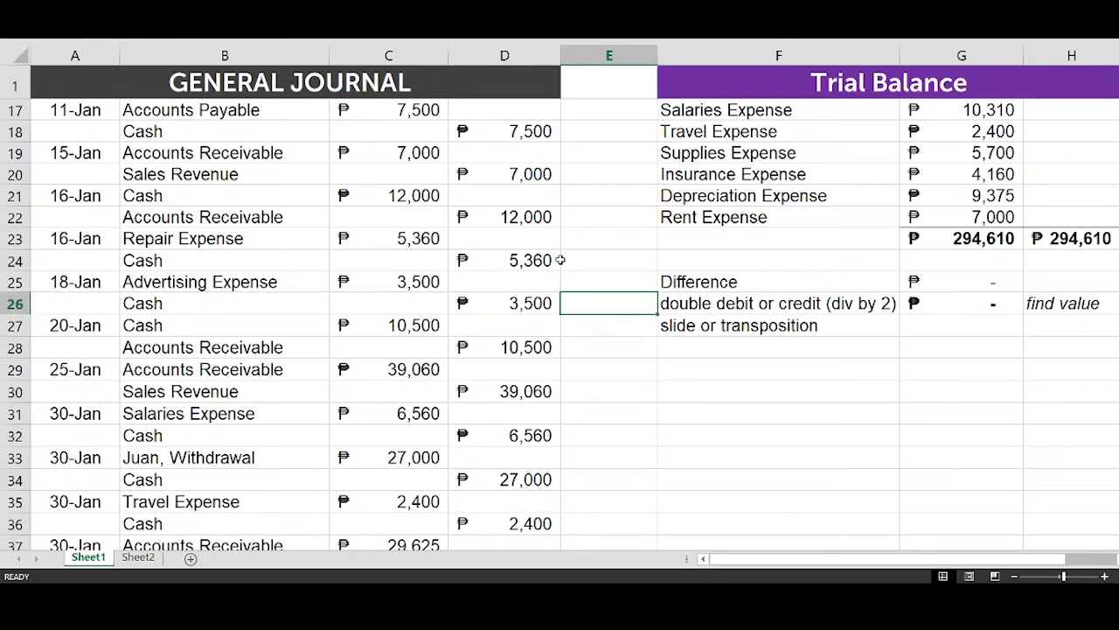
pyautogui.press('Left')
pyautogui.hotkey('shift', 'Left')
pyautogui.hotkey('shift', 'Left')
pyautogui.hotkey('shift', 'Left')
pyautogui.hotkey('shift', 'Up')
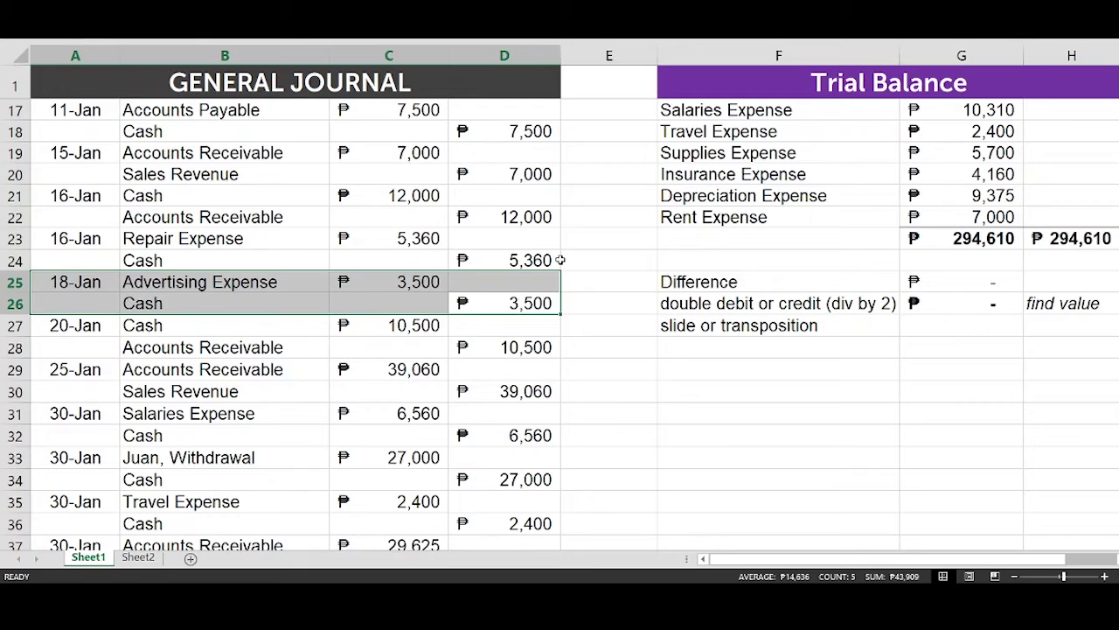
pyautogui.press('Right')
pyautogui.press('Left')
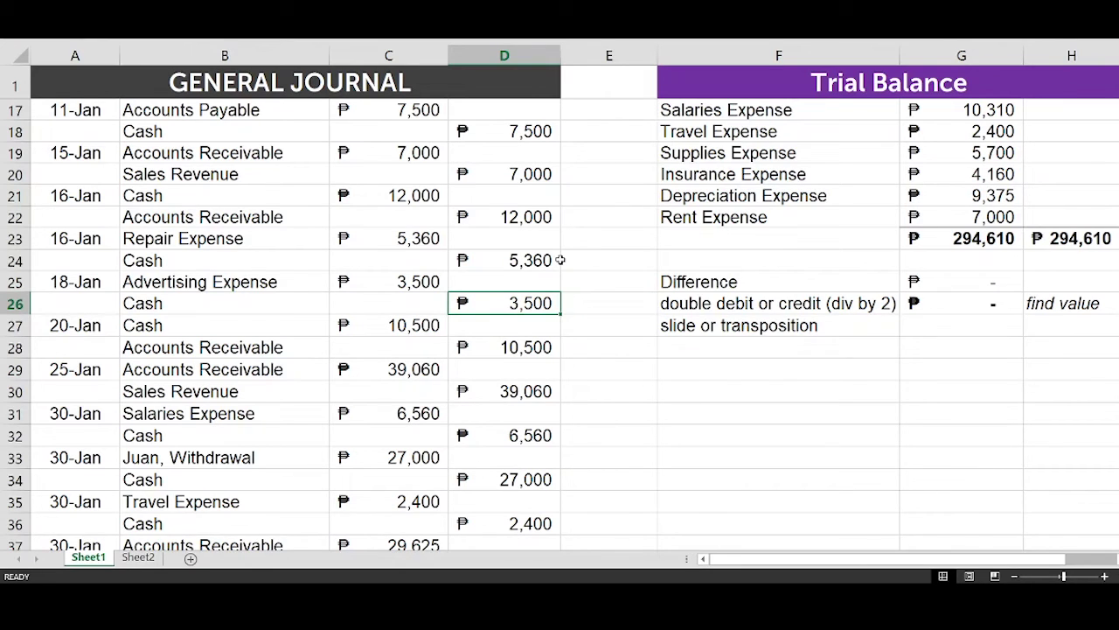
pyautogui.write('35')
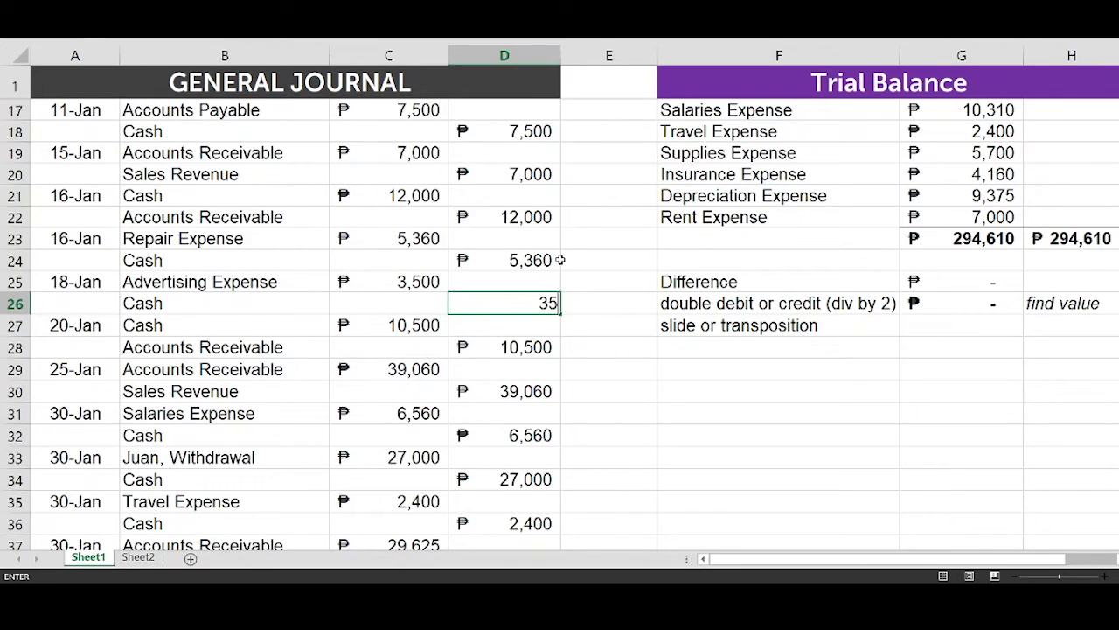
pyautogui.write('0')
pyautogui.press('Return')
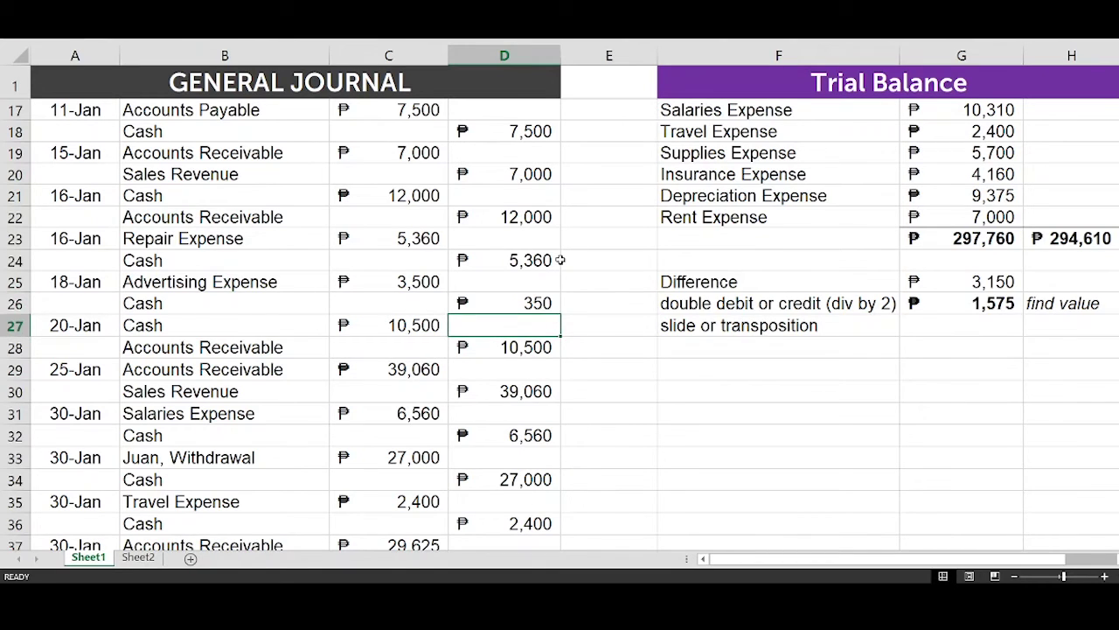
# Step: Add "(div by 9)" to the end of the slide or transposition label in F27
pyautogui.click(954, 278)
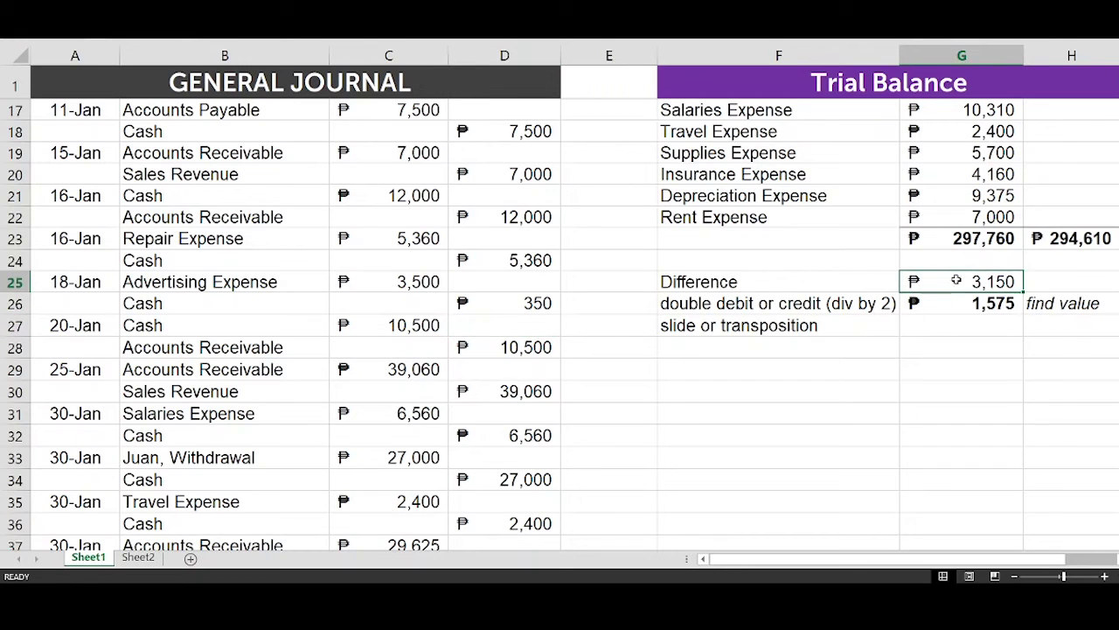
pyautogui.click(947, 307)
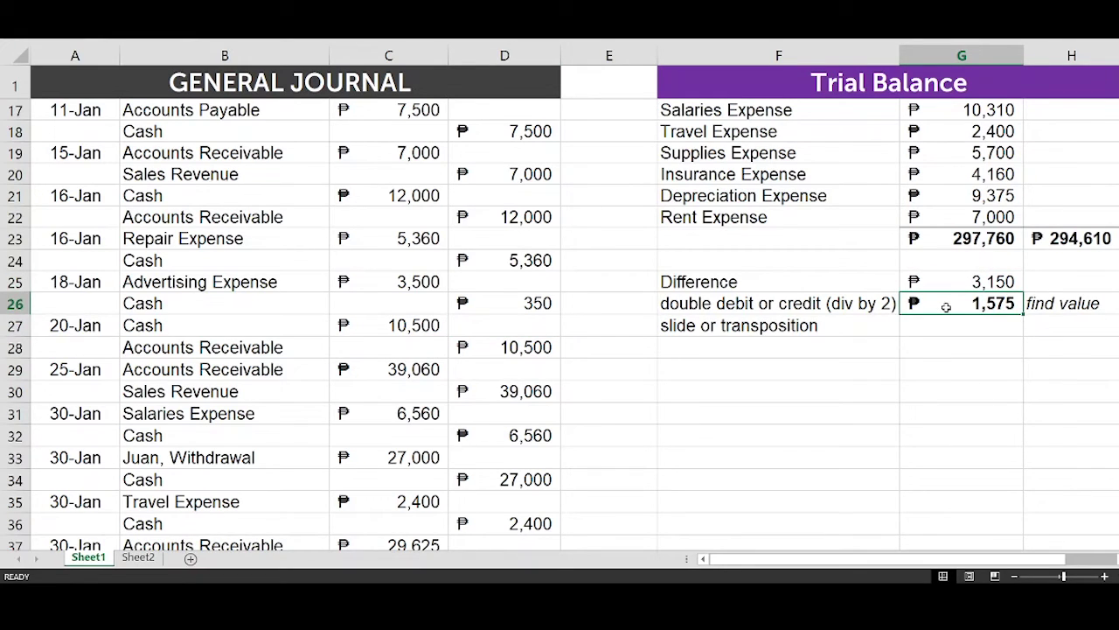
pyautogui.doubleClick(947, 306)
pyautogui.press('Return')
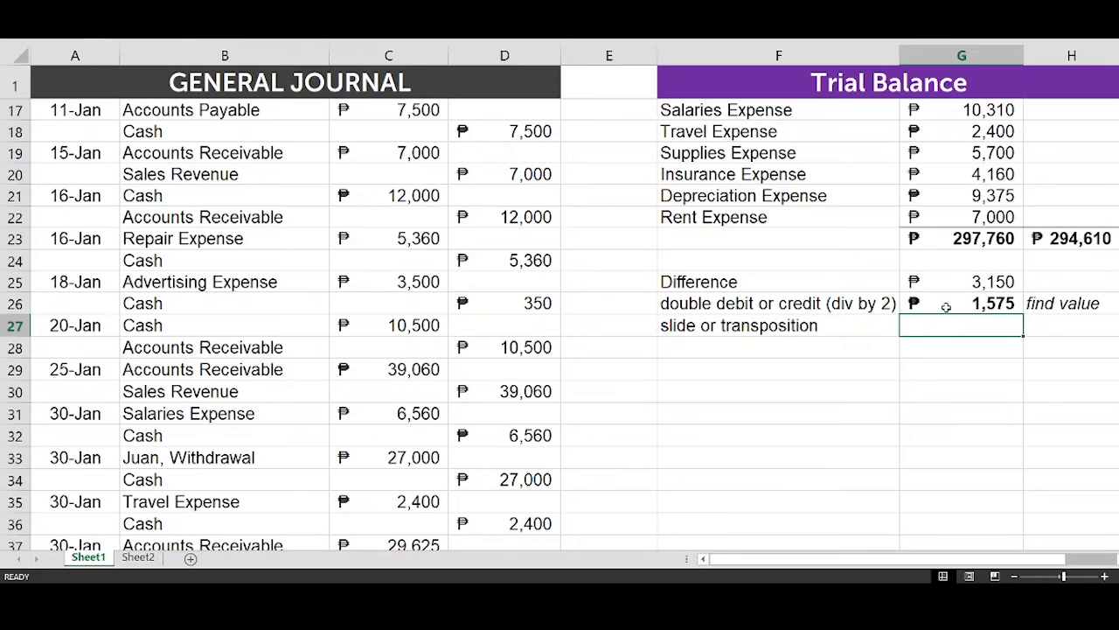
pyautogui.click(946, 306)
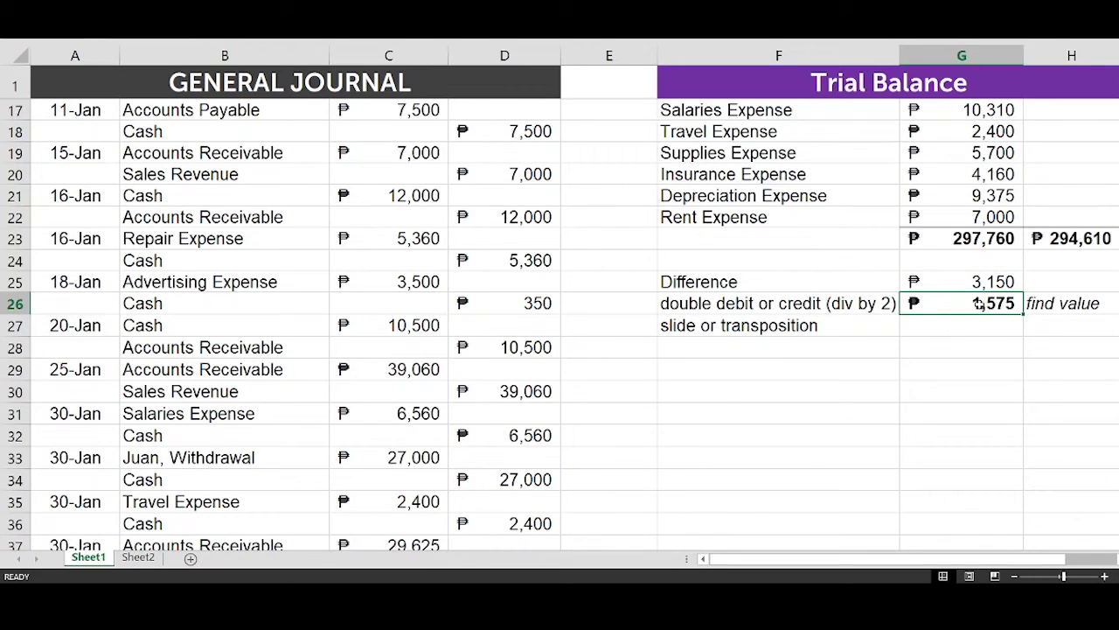
pyautogui.click(858, 327)
pyautogui.doubleClick(857, 327)
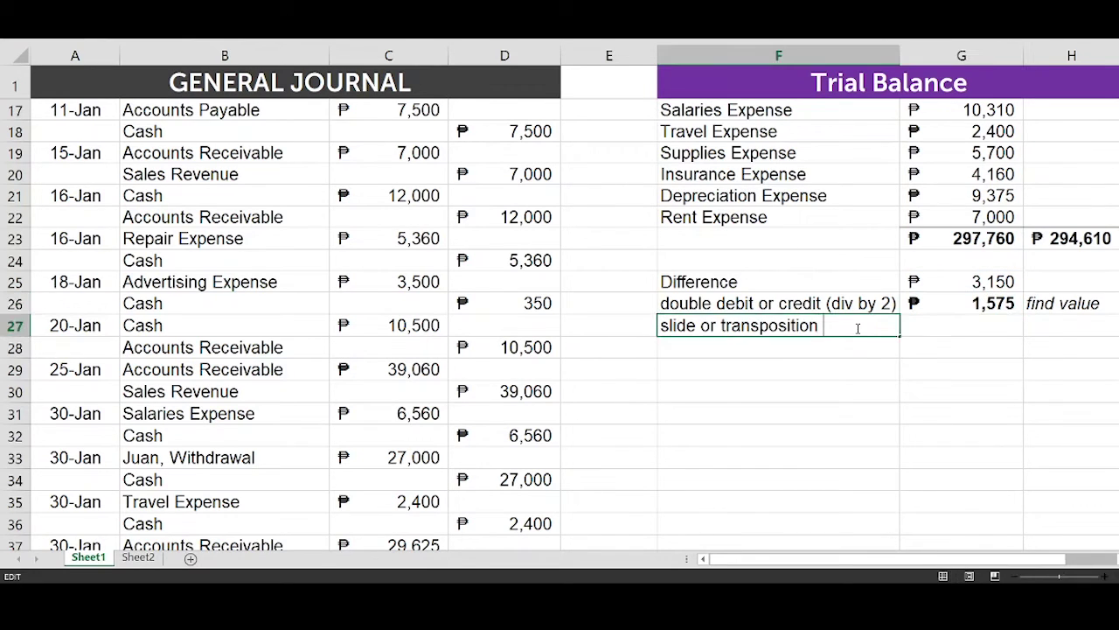
pyautogui.write('(div by 9)')
pyautogui.press('Return')
# Step: Divide the difference by nine in G27 with the formula =G25/9
pyautogui.press('Up')
pyautogui.press('Right')
pyautogui.write('=')
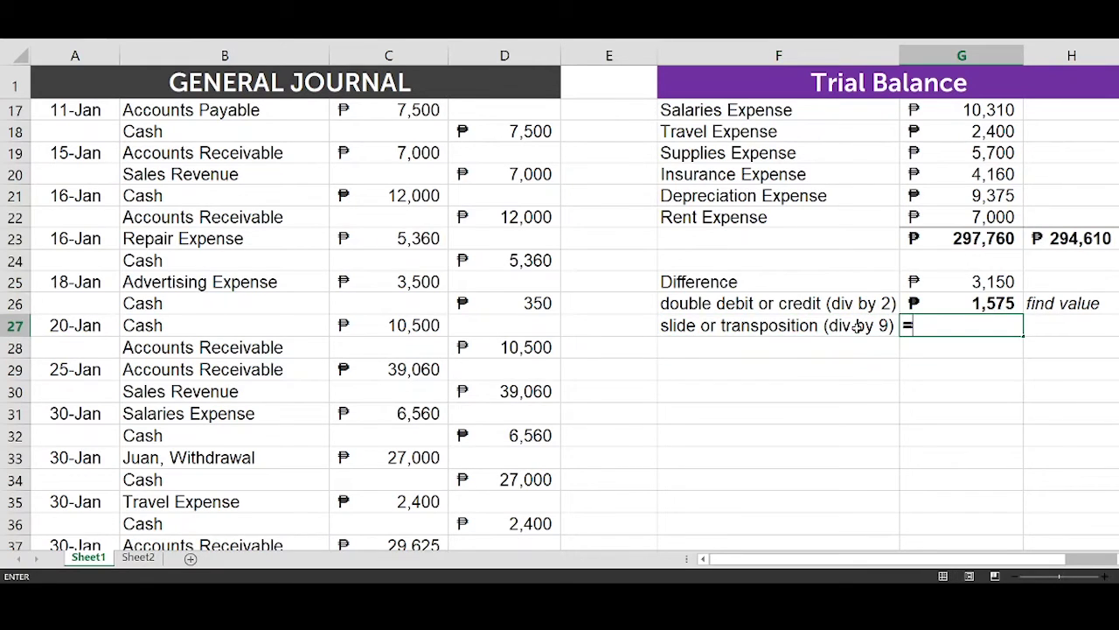
pyautogui.press('Up')
pyautogui.press('Up')
pyautogui.write('/9')
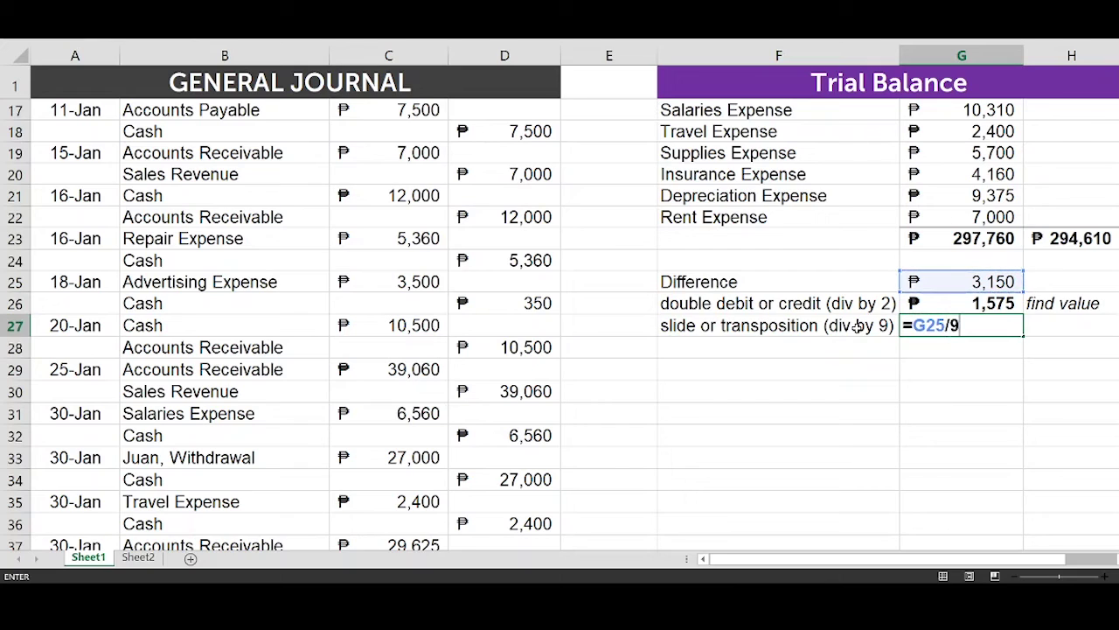
pyautogui.hotkey('ctrl', 'Return')
pyautogui.press('Return')
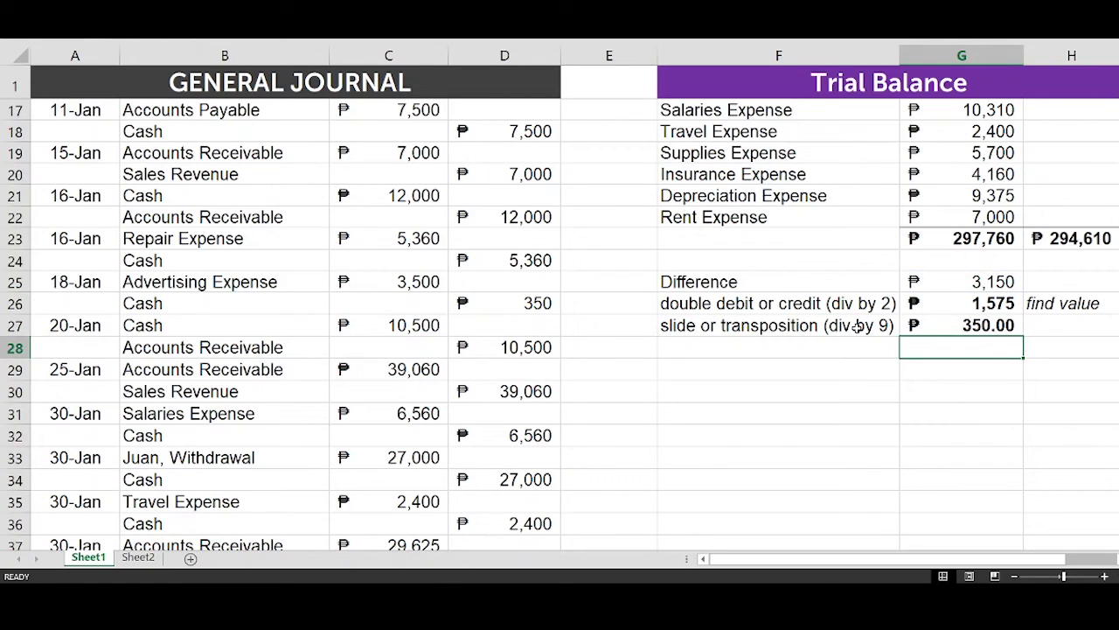
pyautogui.click(994, 320)
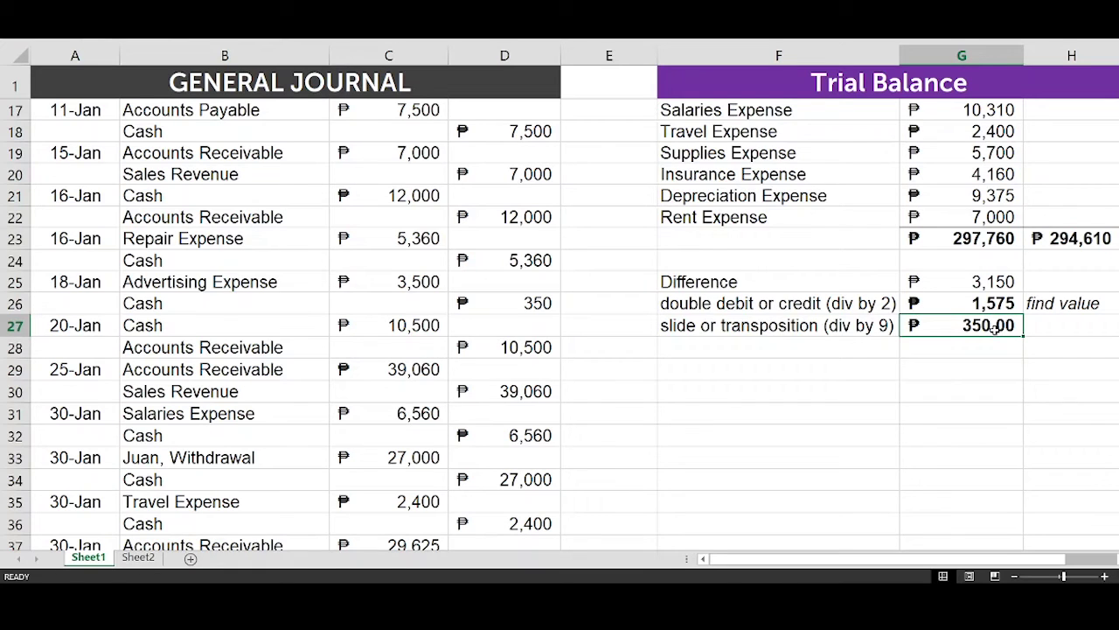
pyautogui.press('Return')
pyautogui.click(993, 326)
pyautogui.write('=G25/9')
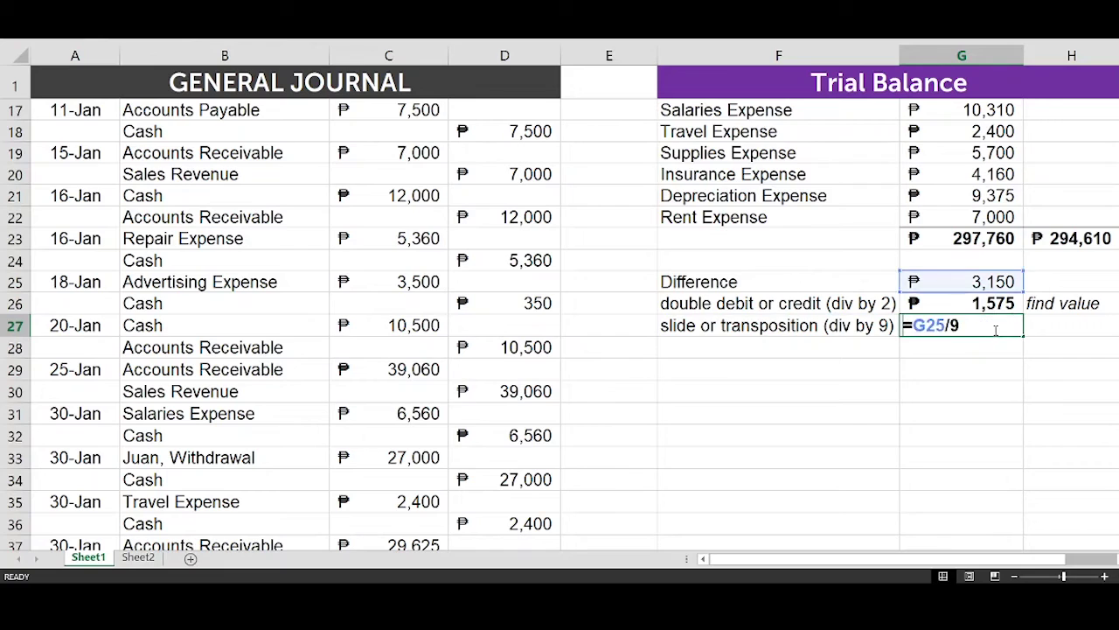
pyautogui.press('Return')
pyautogui.click(994, 326)
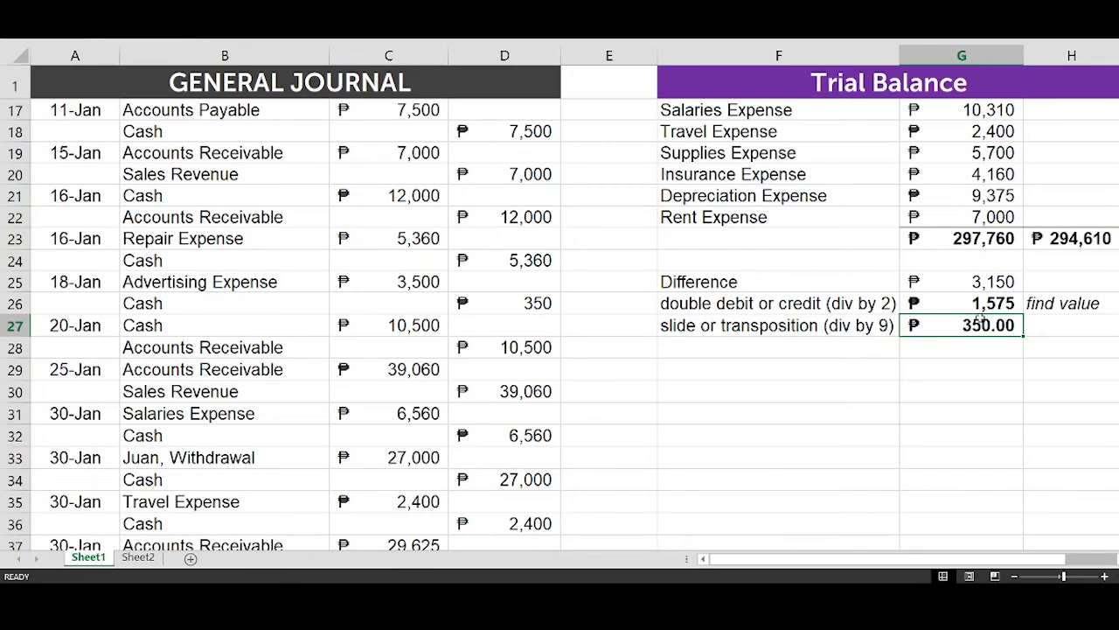
# Step: Change the Cash credit of the 18-Jan Advertising Expense entry in D26 to 3050 and check the results in G26 and G27
pyautogui.keyDown('ctrl'); pyautogui.click(492, 300); pyautogui.keyUp('ctrl')
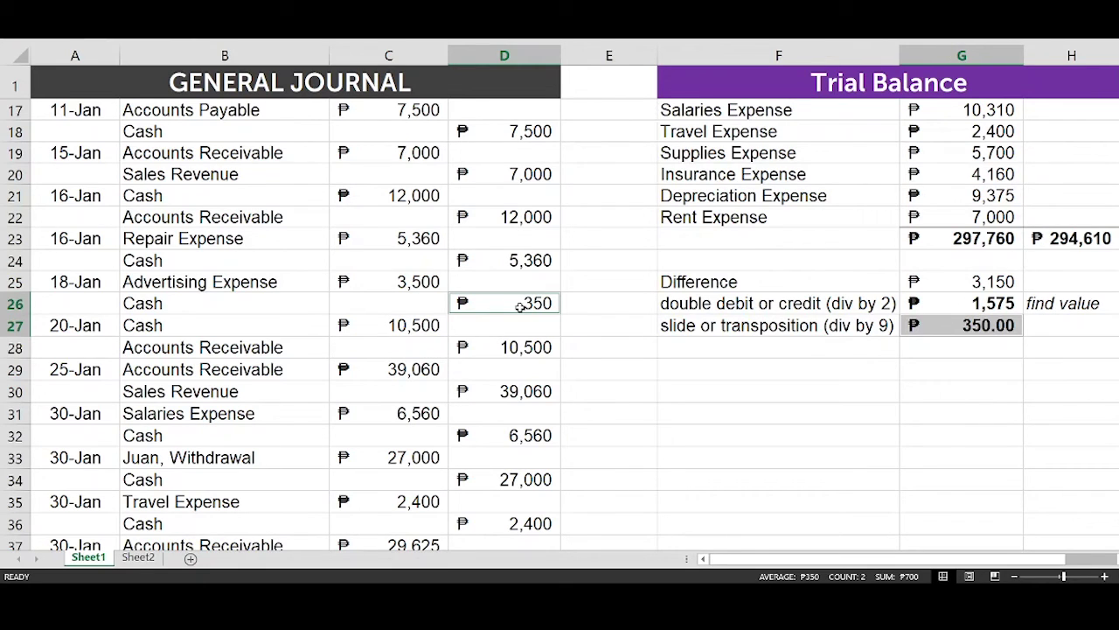
pyautogui.click(520, 306)
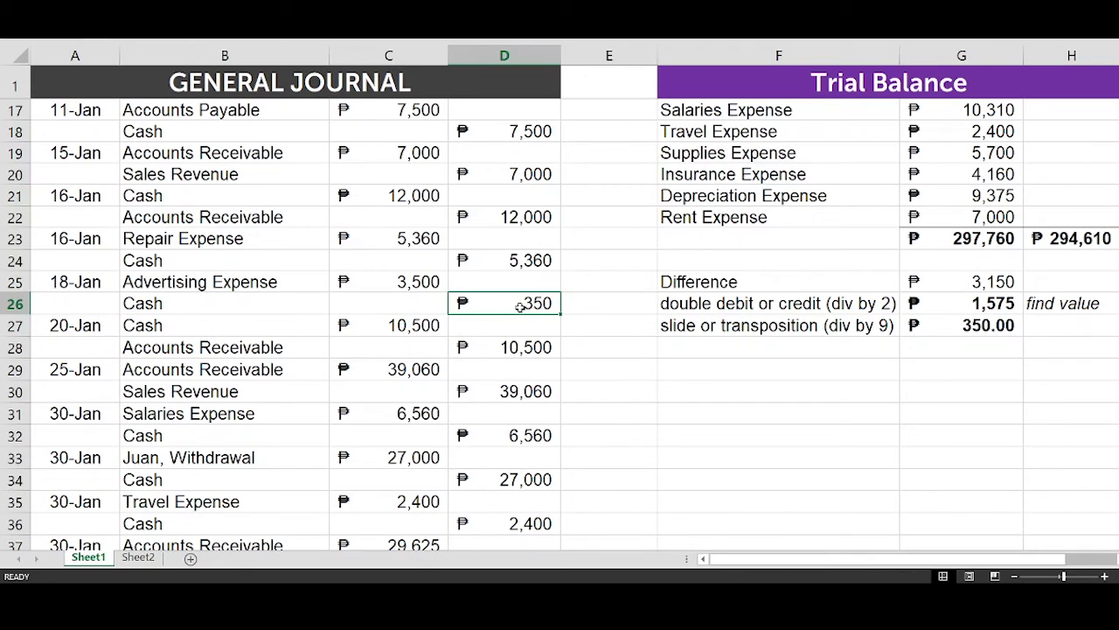
pyautogui.write('3500')
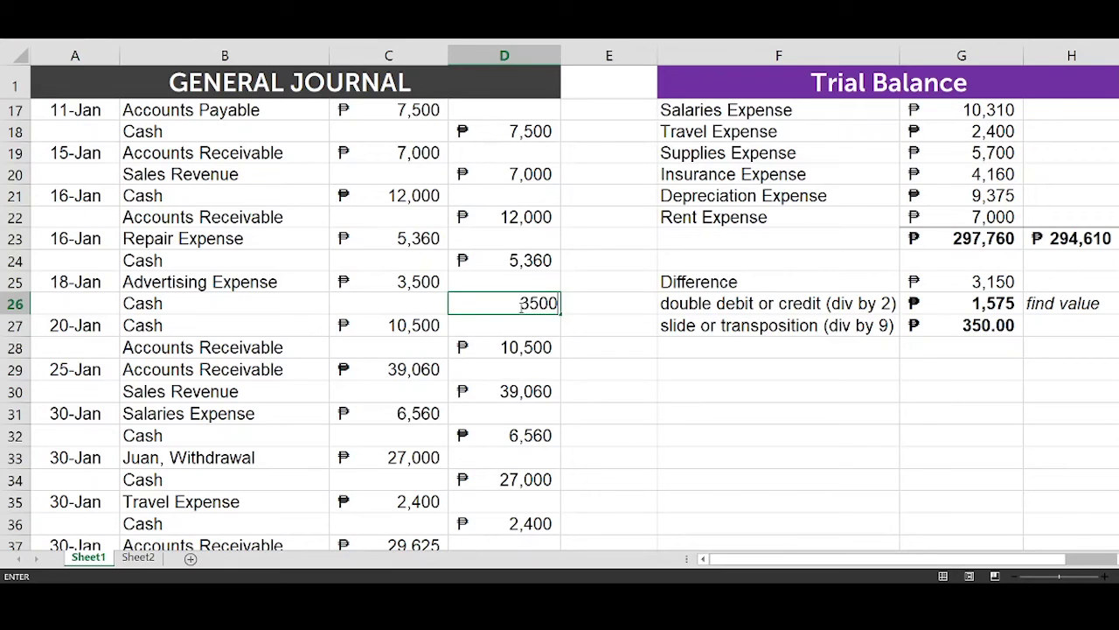
pyautogui.press('BackSpace')
pyautogui.press('BackSpace')
pyautogui.press('BackSpace')
pyautogui.write('050')
pyautogui.press('Return')
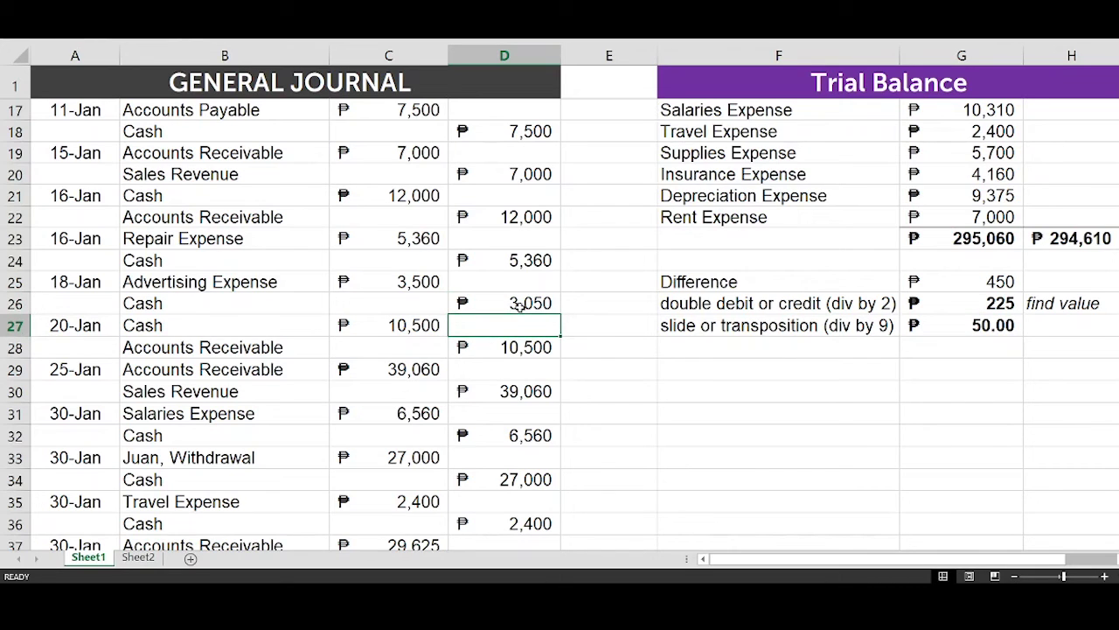
pyautogui.click(953, 304)
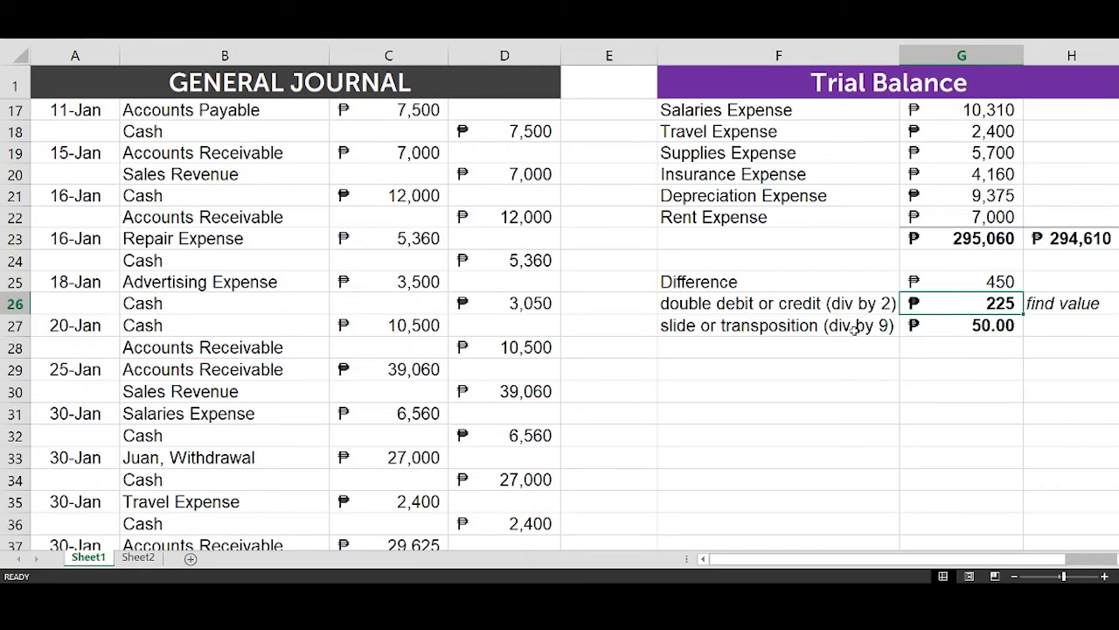
pyautogui.click(935, 326)
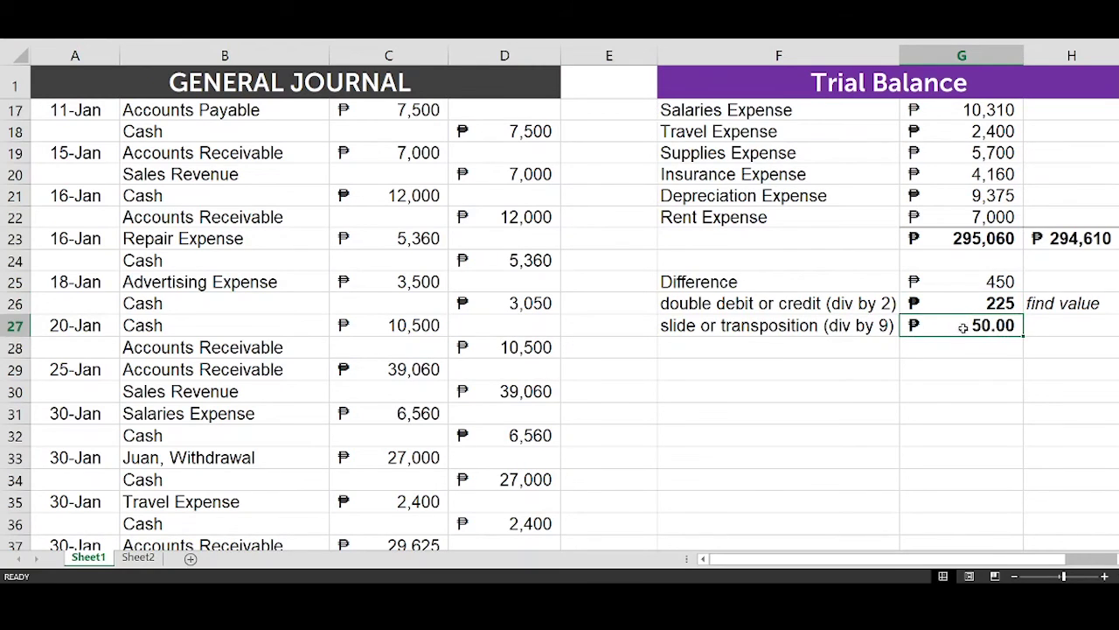
# Step: Subtract the first journal entry's credit from its debit in E3 with the formula =C3-D4
pyautogui.moveTo(505, 259); pyautogui.dragTo(389, 434)
pyautogui.moveTo(454, 315); pyautogui.dragTo(398, 369)
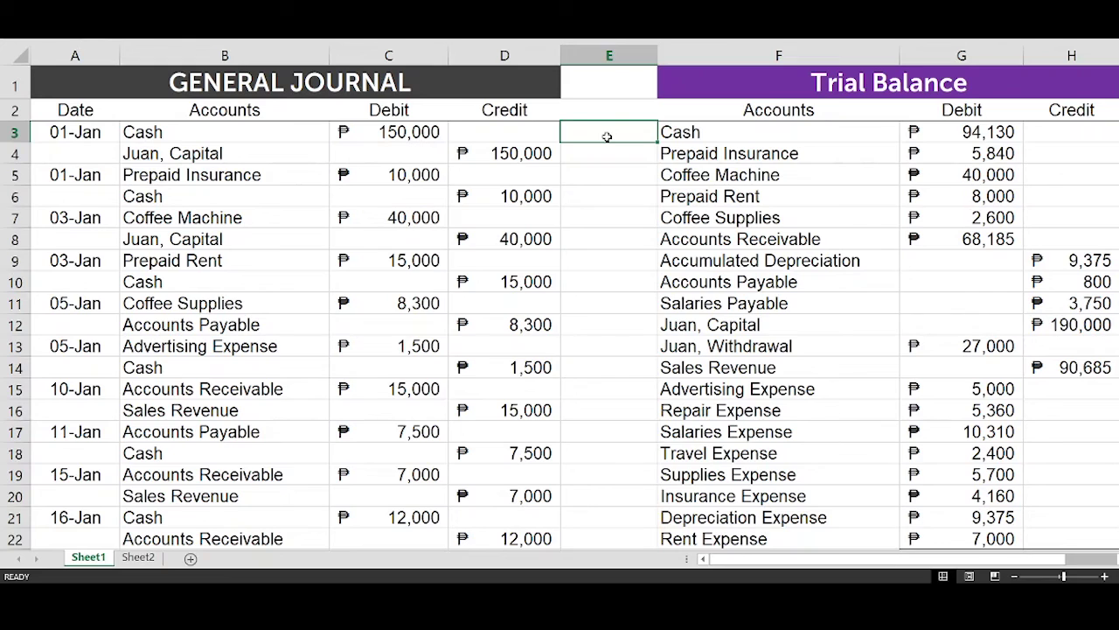
pyautogui.write('=')
pyautogui.press('Left')
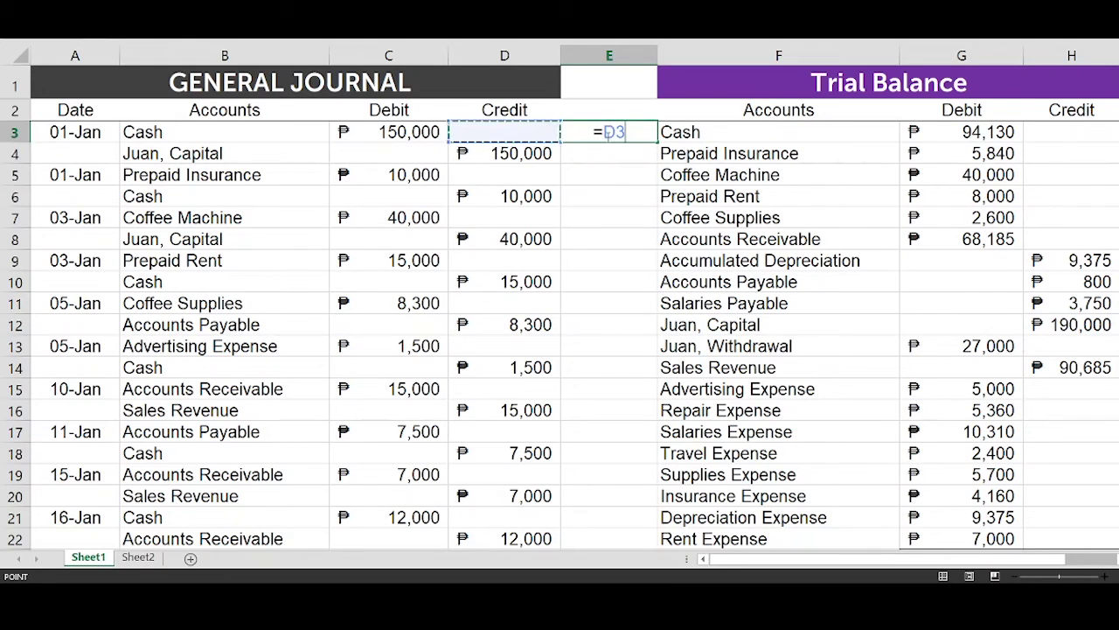
pyautogui.press('Left')
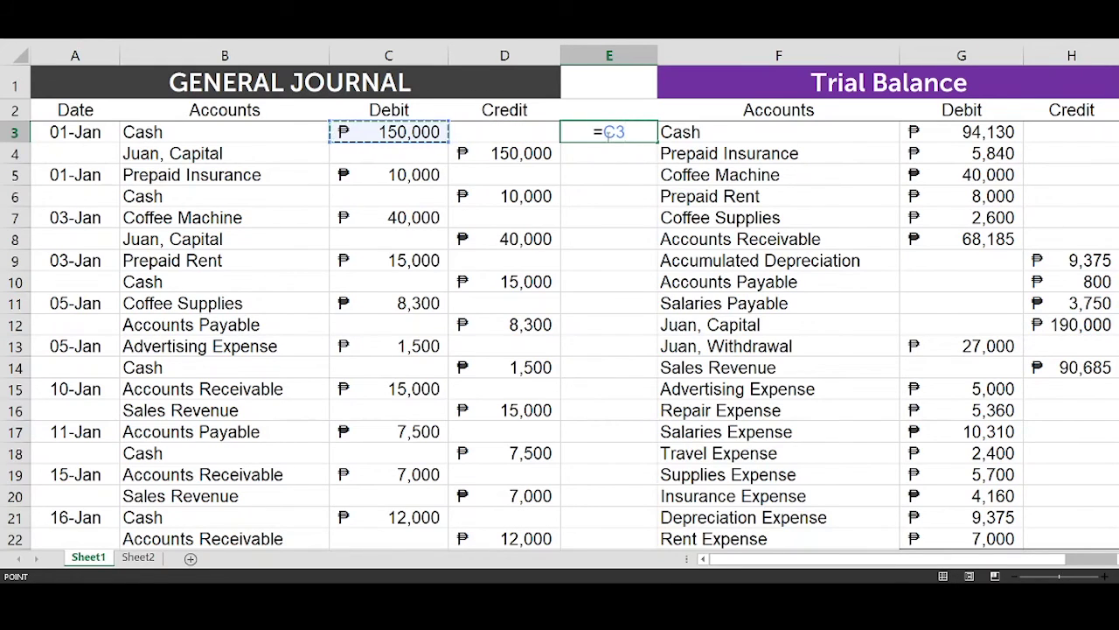
pyautogui.write('-')
pyautogui.press('Left')
pyautogui.press('Down')
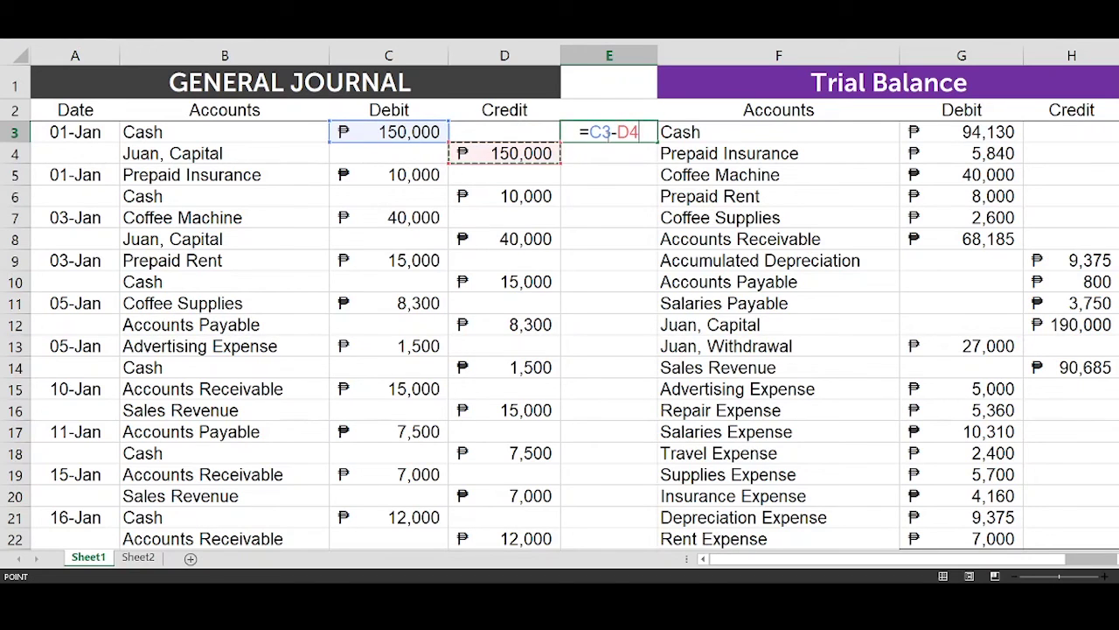
pyautogui.press('Return')
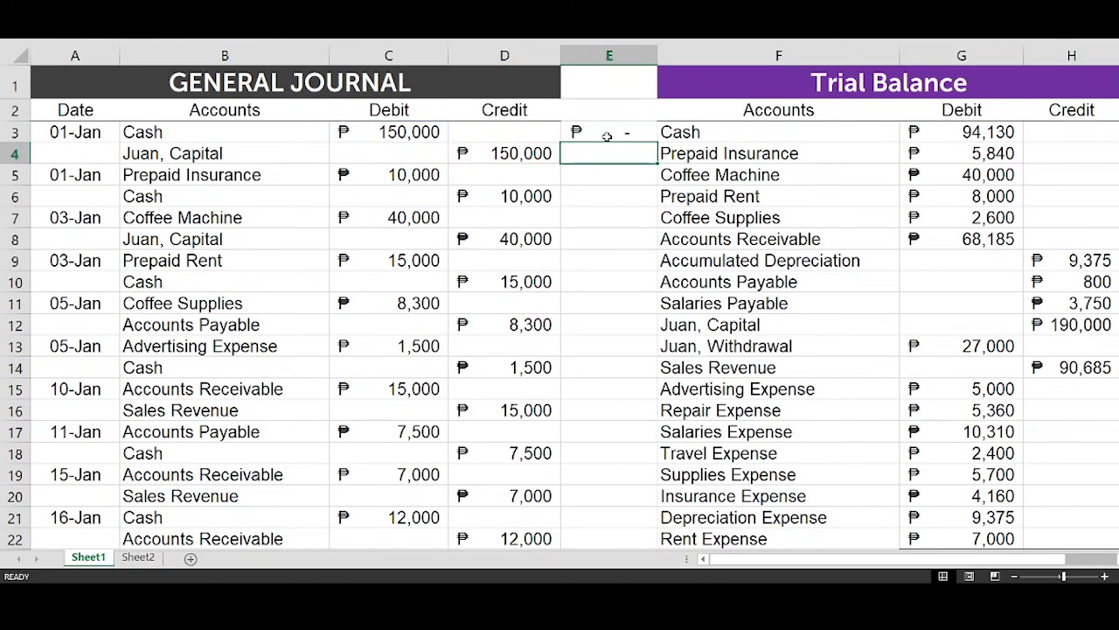
# Step: Fill the debit-minus-credit check formula from E3 down column E to the last journal row, 48
pyautogui.click(619, 134)
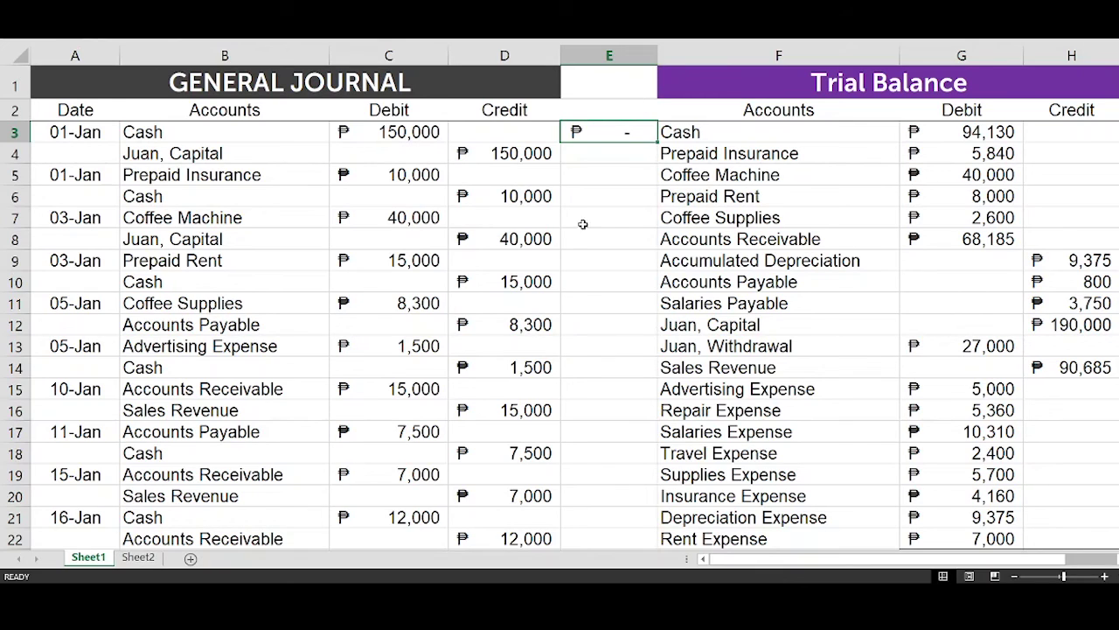
pyautogui.doubleClick(658, 147)
pyautogui.scroll(-12, 634, 132)
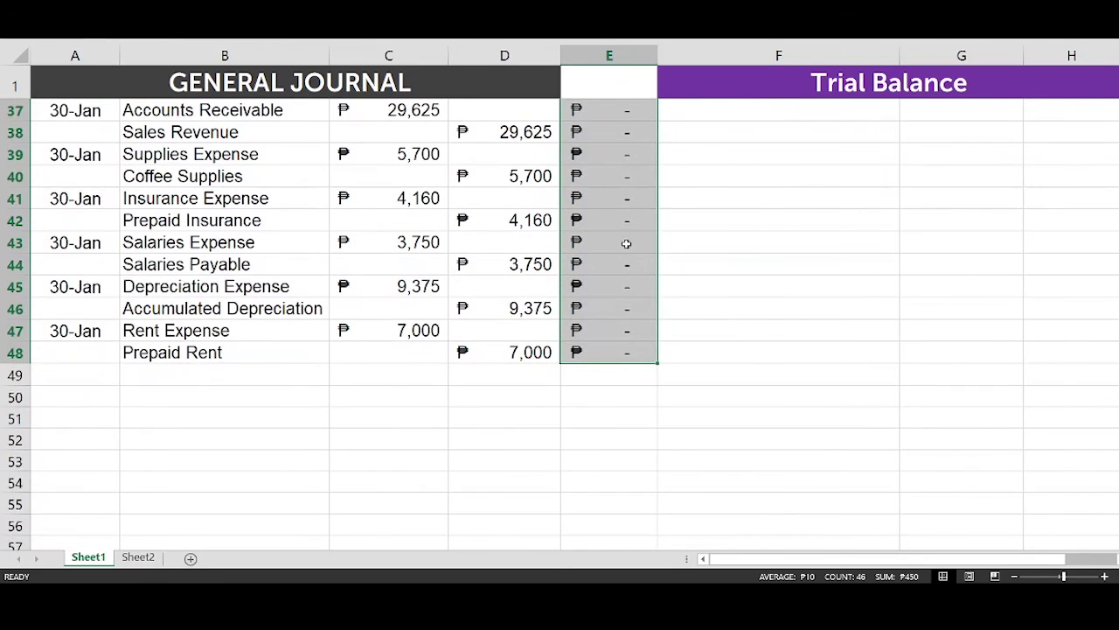
# Step: Look through column E for a non-zero difference and inspect the check formula of the 18-Jan Advertising Expense entry in E25
pyautogui.scroll(4, 626, 243)
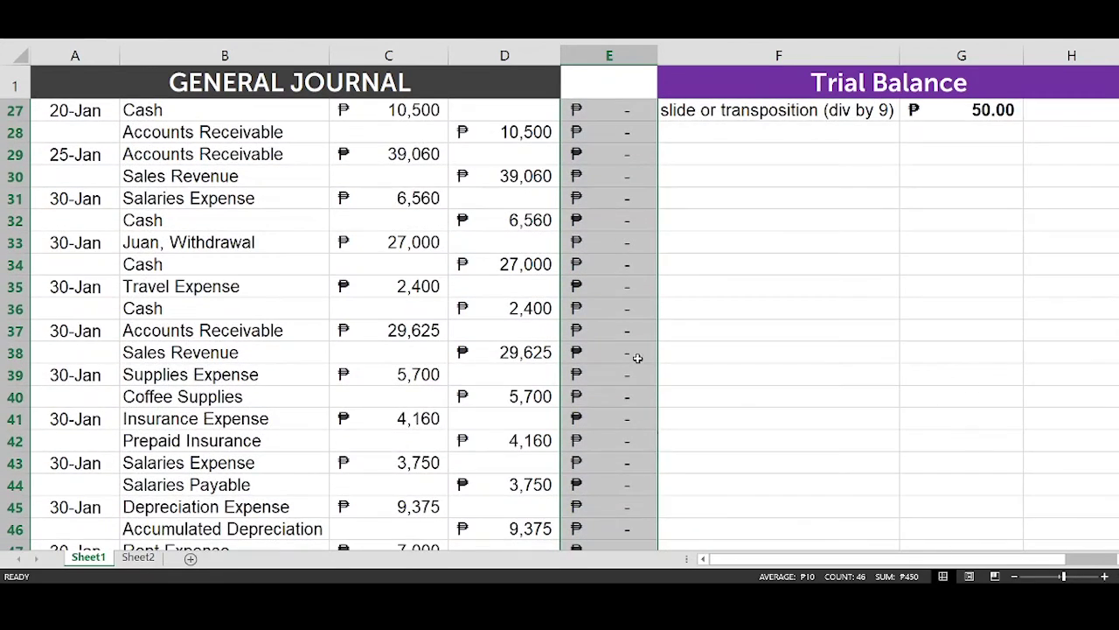
pyautogui.scroll(4, 616, 276)
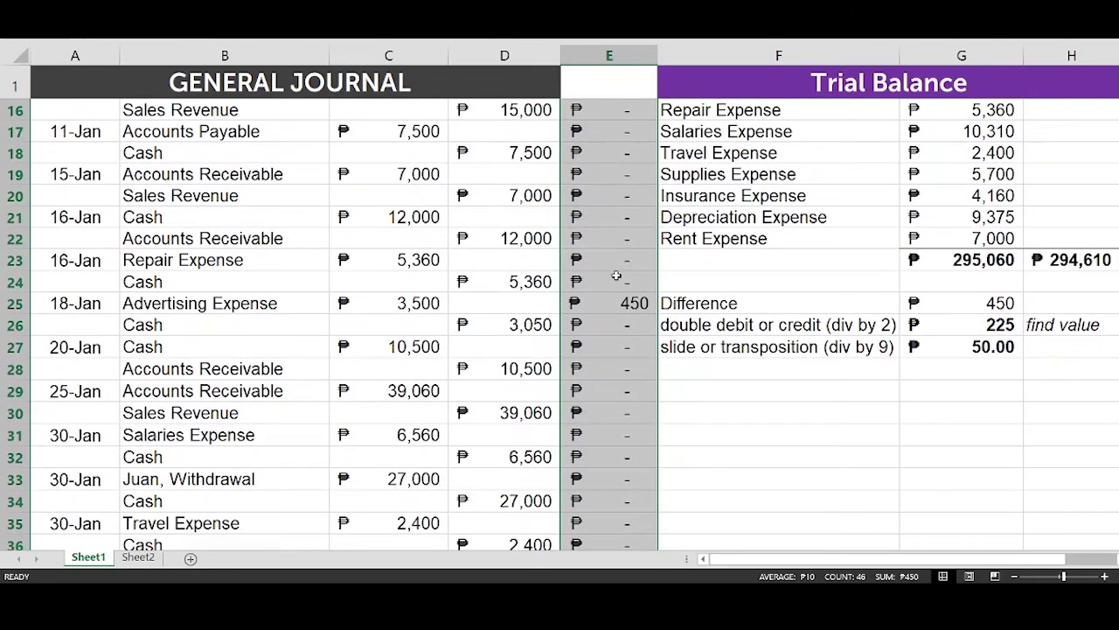
pyautogui.click(624, 300)
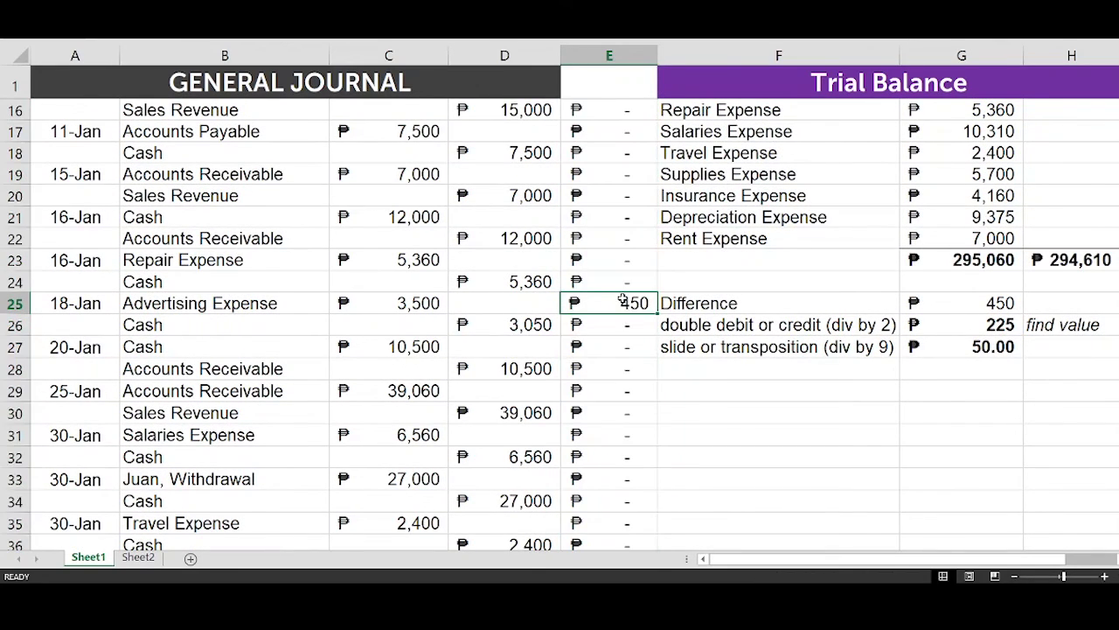
pyautogui.doubleClick(624, 299)
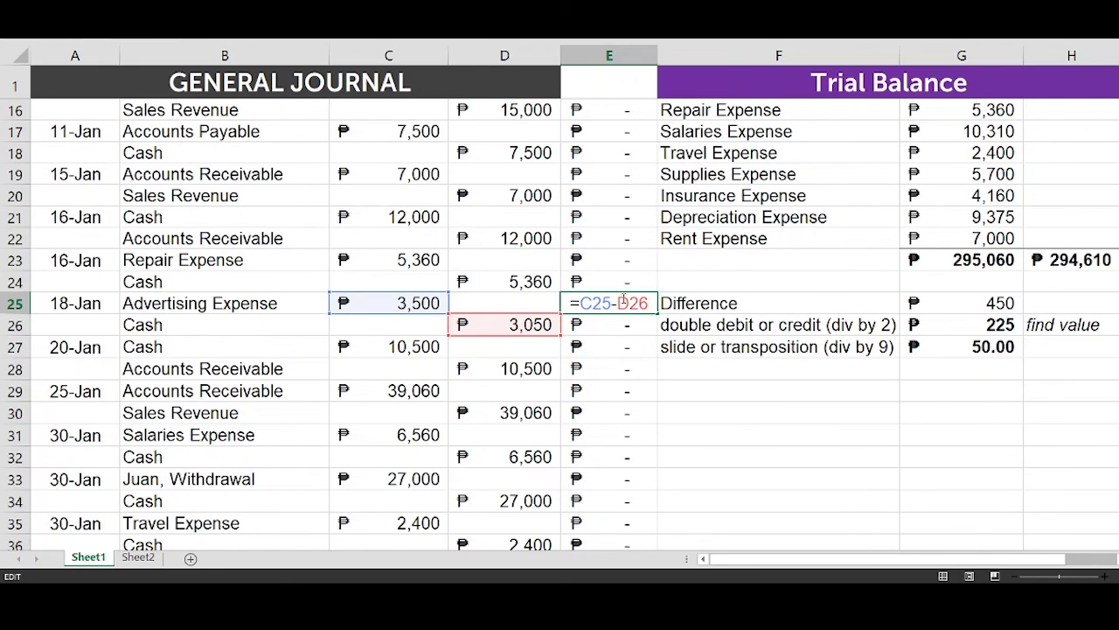
pyautogui.press('Return')
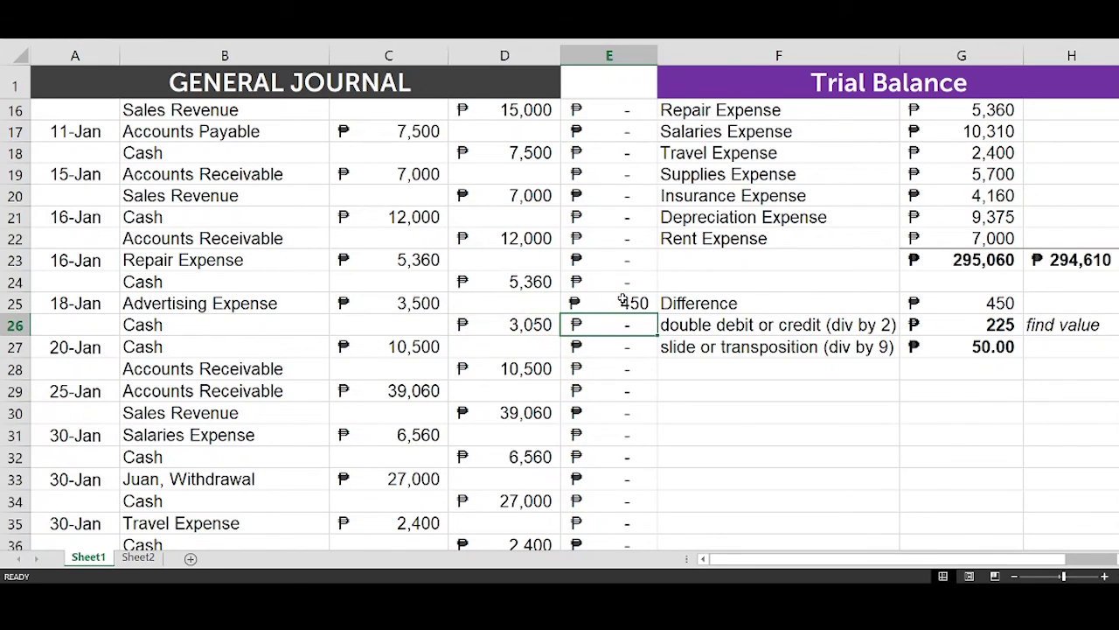
# Step: Correct the Cash credit of the 18-Jan Advertising Expense entry in D26 to 3500
pyautogui.press('Left')
pyautogui.write('3,')
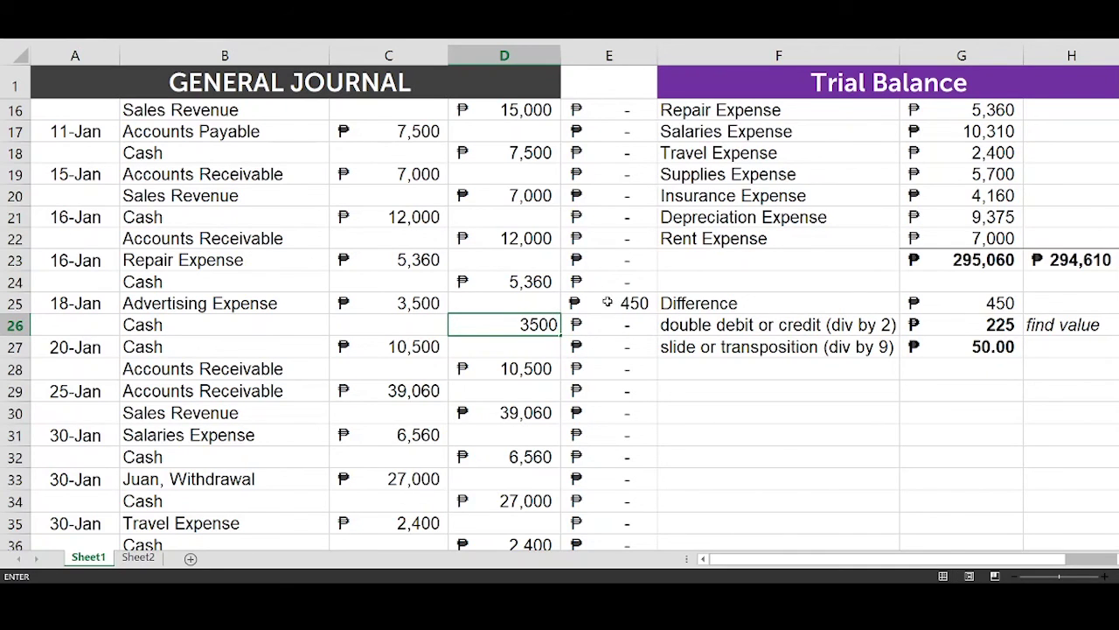
pyautogui.write('500')
pyautogui.press('Return')
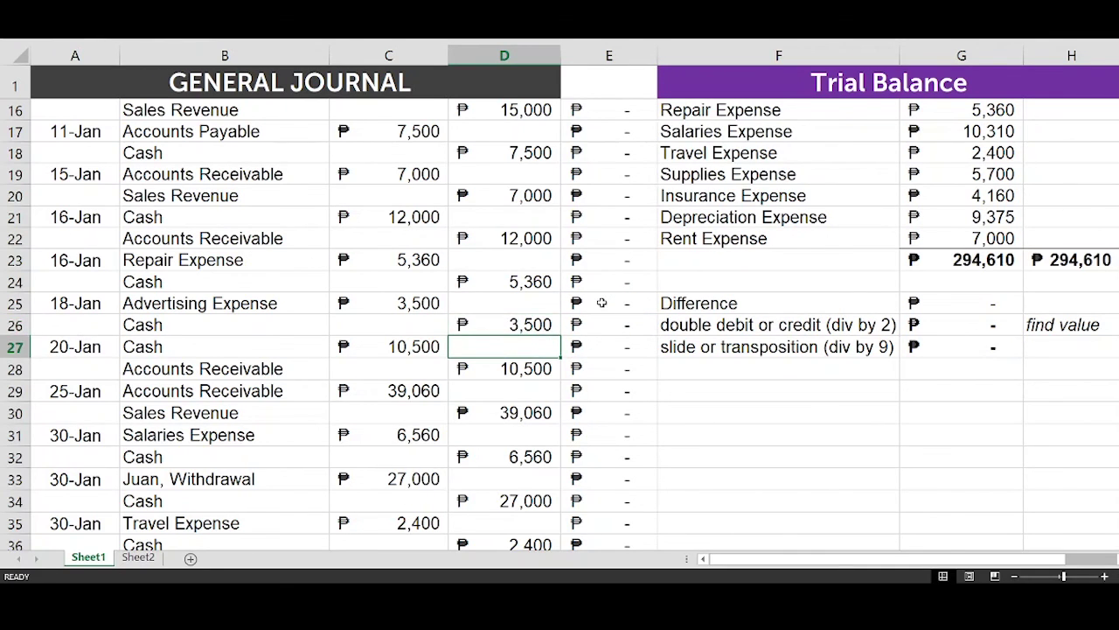
# Step: Review the trial balance totals and account balances, and return to cell A1
pyautogui.scroll(3, 601, 301)
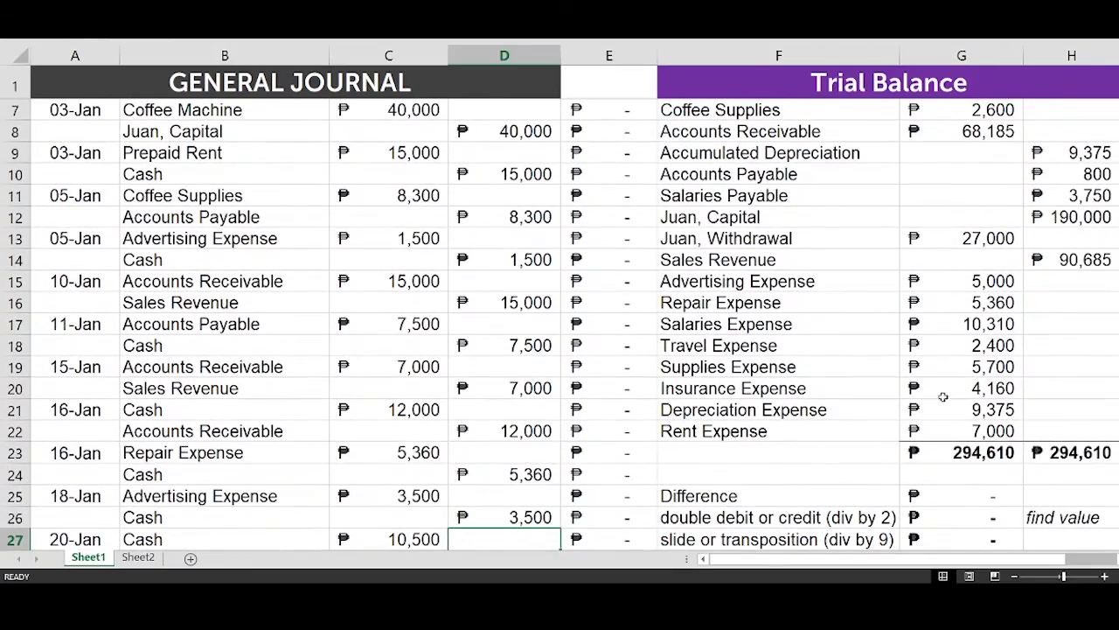
pyautogui.moveTo(1079, 452); pyautogui.dragTo(844, 317)
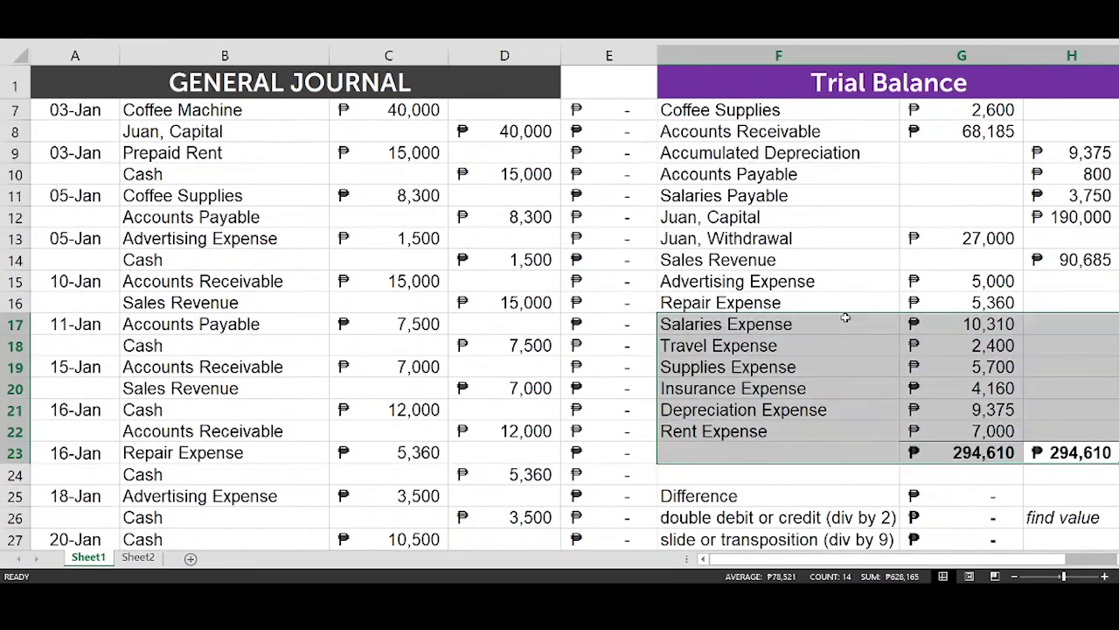
pyautogui.scroll(2, 819, 160)
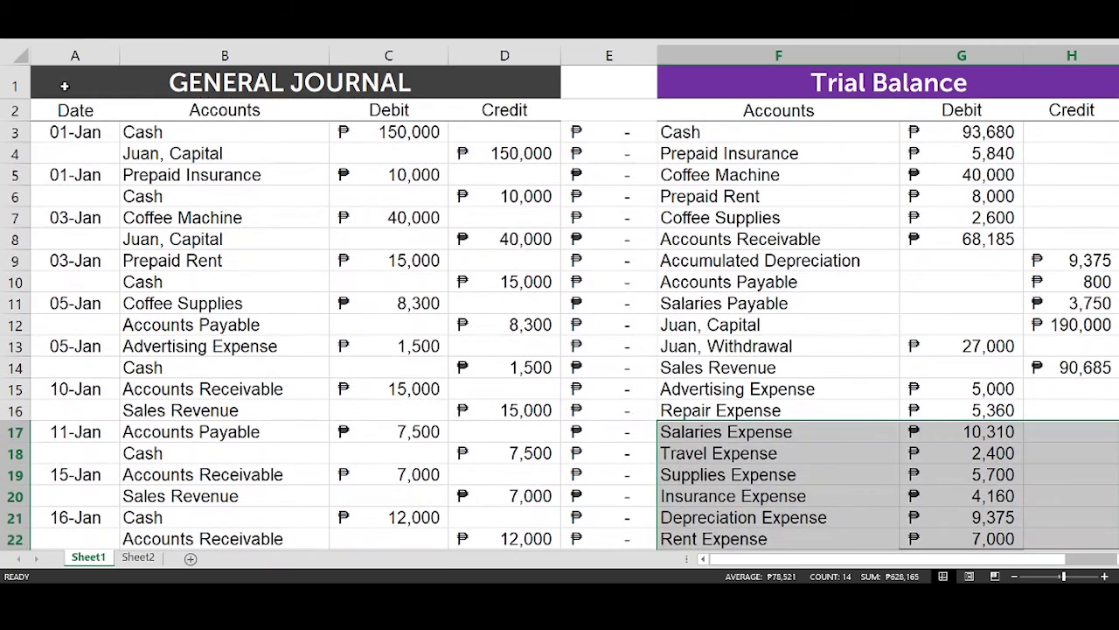
pyautogui.click(64, 86)
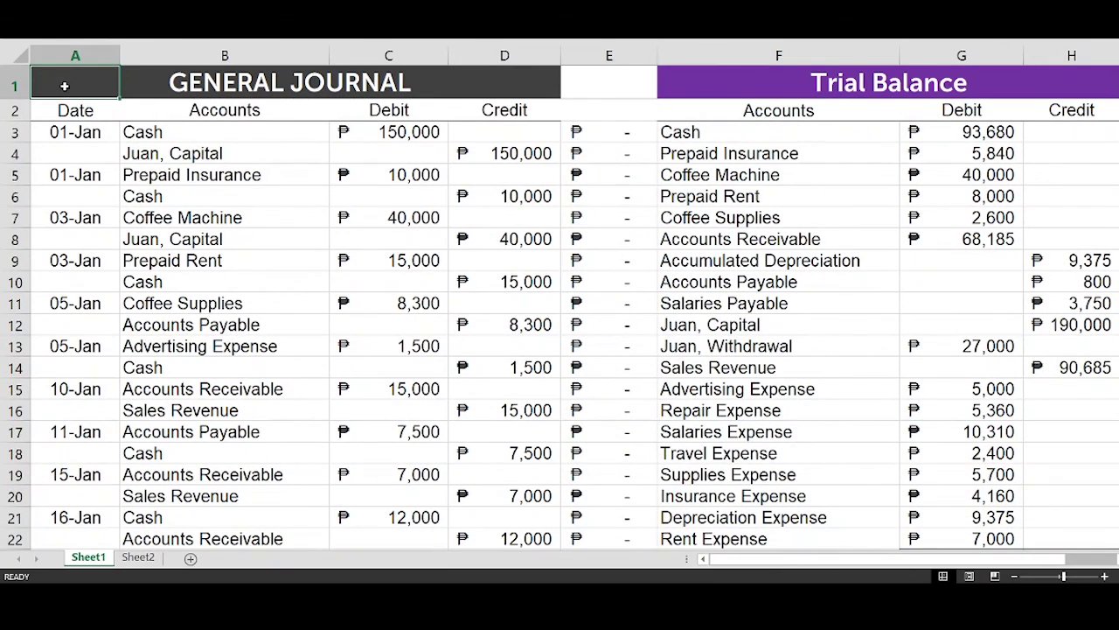